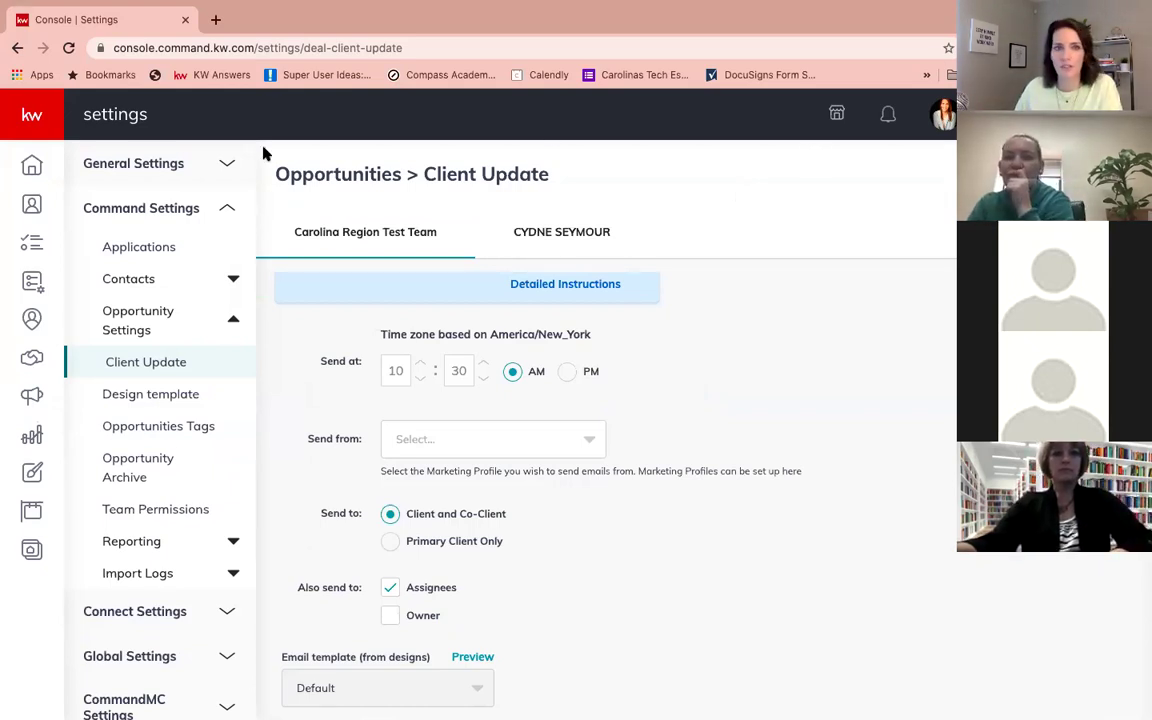
- Return to the Command home dashboard and switch from the personal account to the Carolina Region Test Team account
{"action": "left_click", "coordinate": [32, 168]}
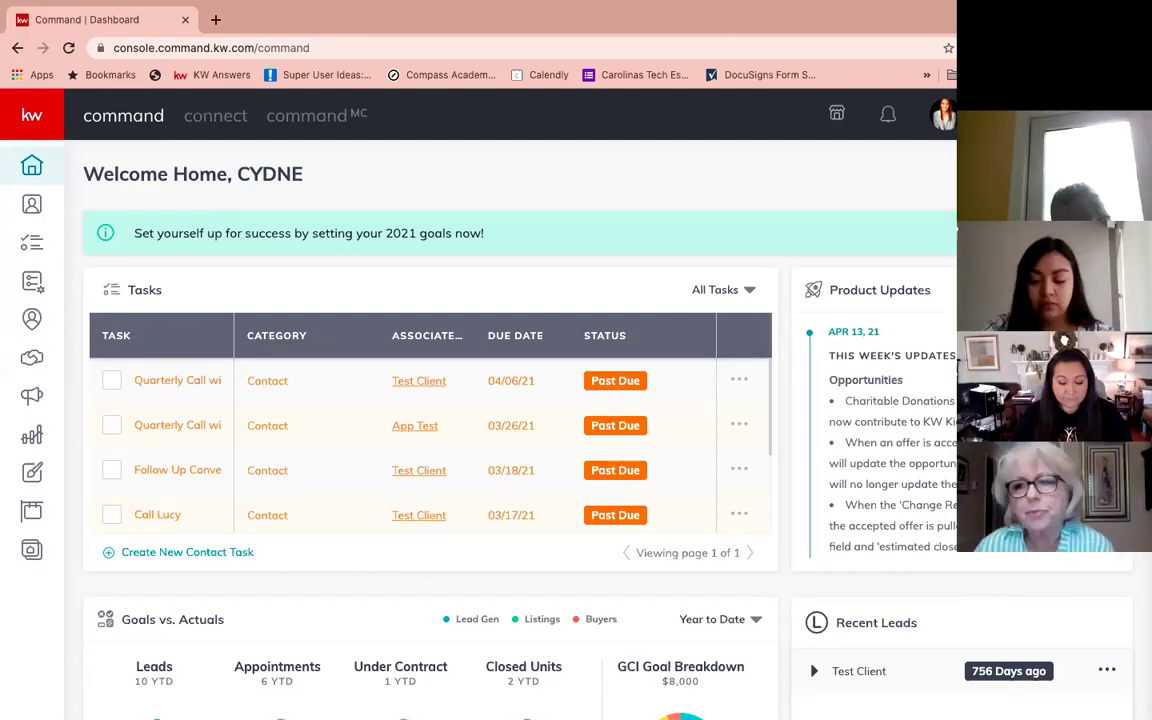
{"action": "scroll", "coordinate": [510, 430], "scroll_direction": "down", "scroll_amount": 1}
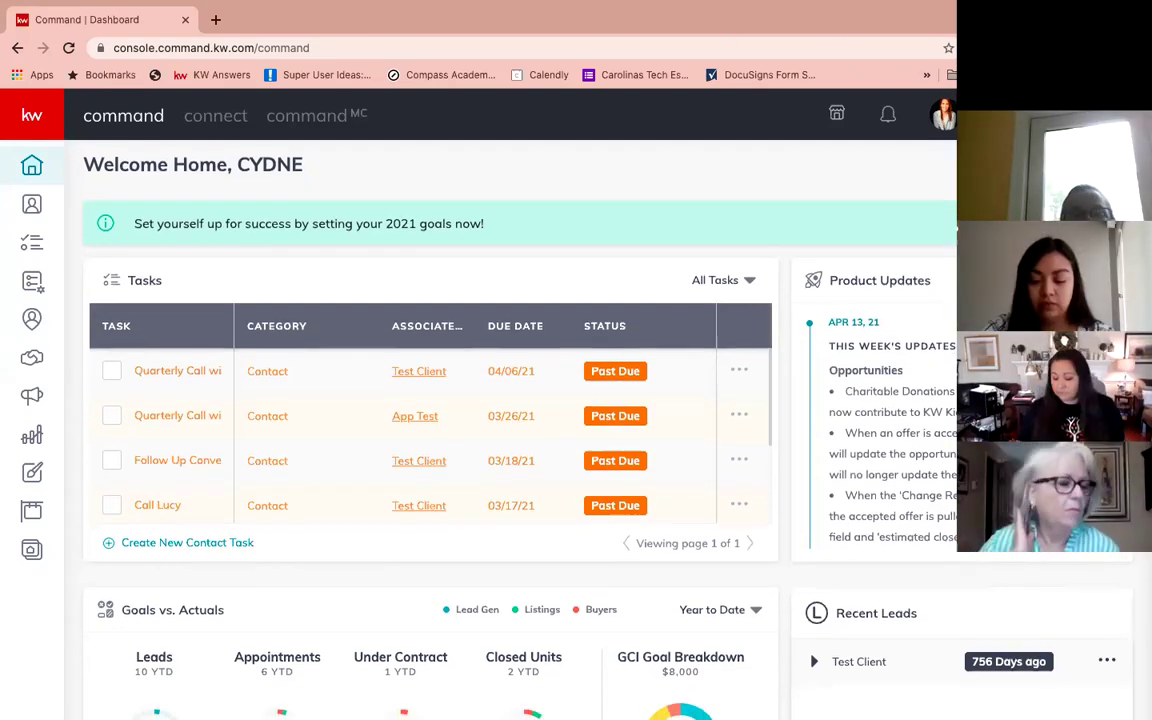
{"action": "scroll", "coordinate": [510, 430], "scroll_direction": "up", "scroll_amount": 1}
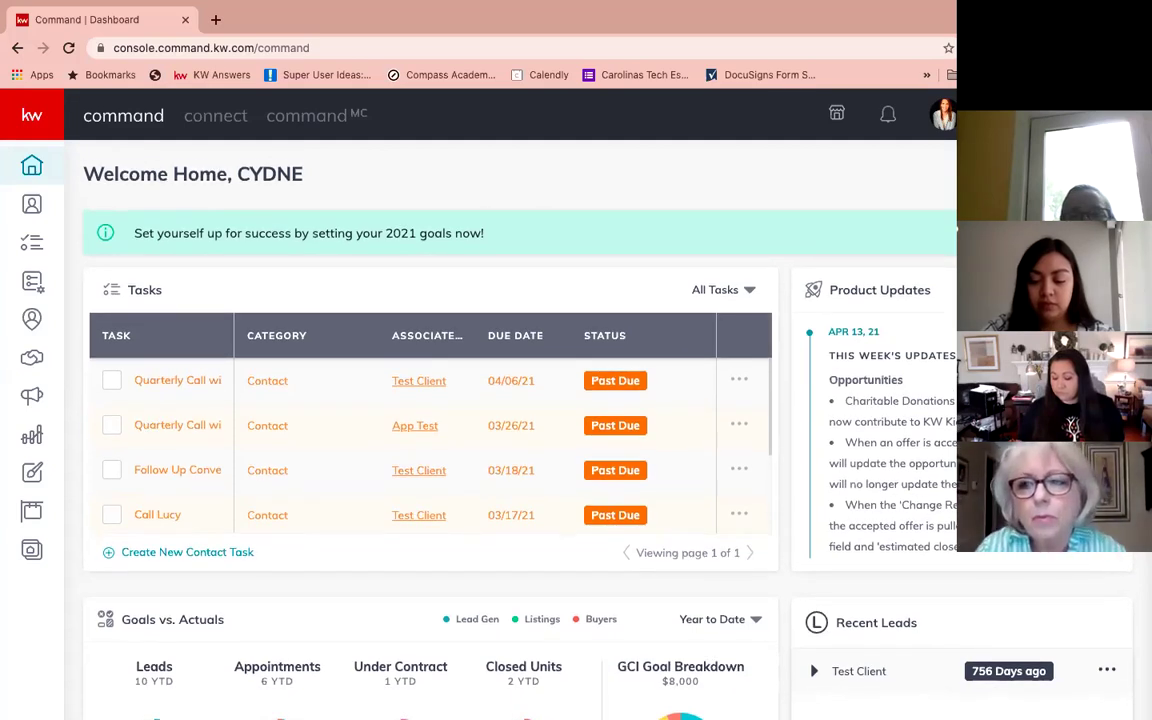
{"action": "left_click", "coordinate": [944, 114]}
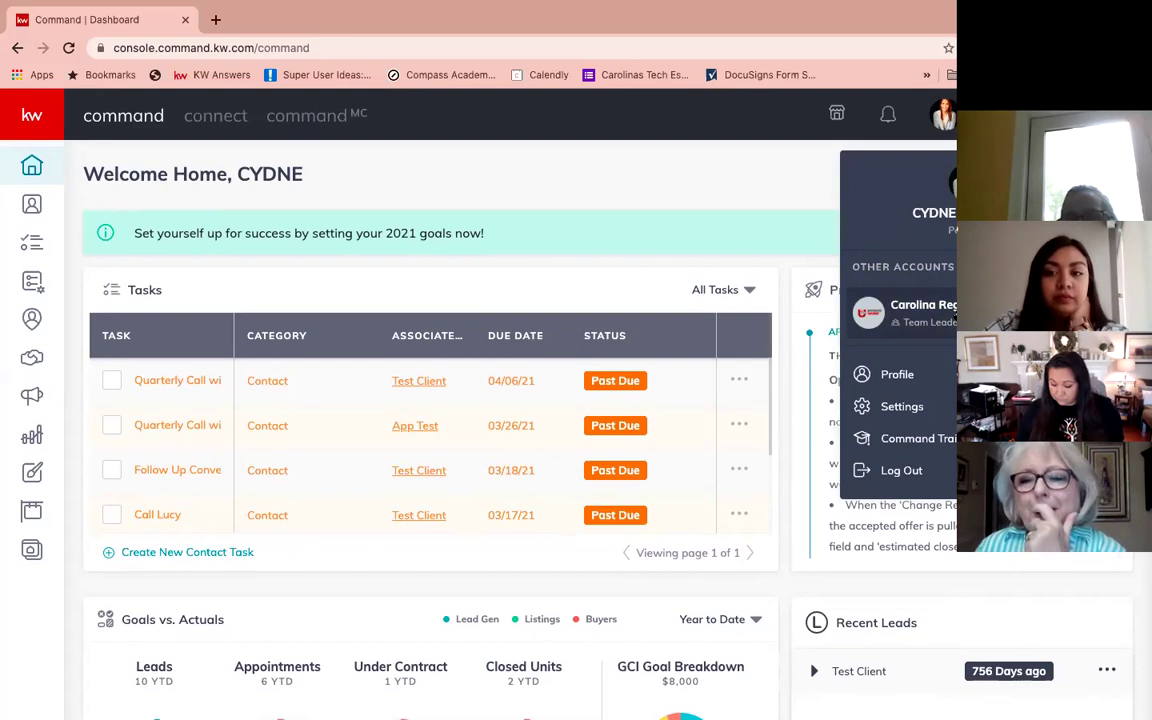
{"action": "left_click", "coordinate": [918, 322]}
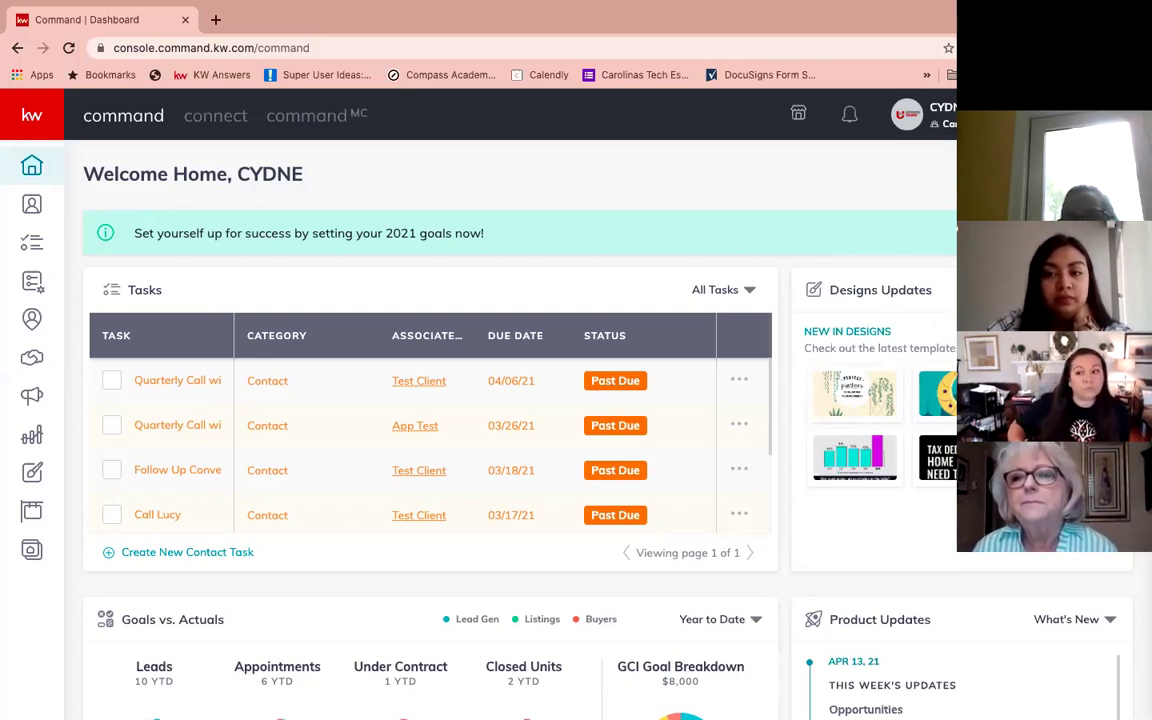
- In the general settings, make Carolina Region Test Team (Unlimited) the default login account and save the change
{"action": "left_click", "coordinate": [907, 113]}
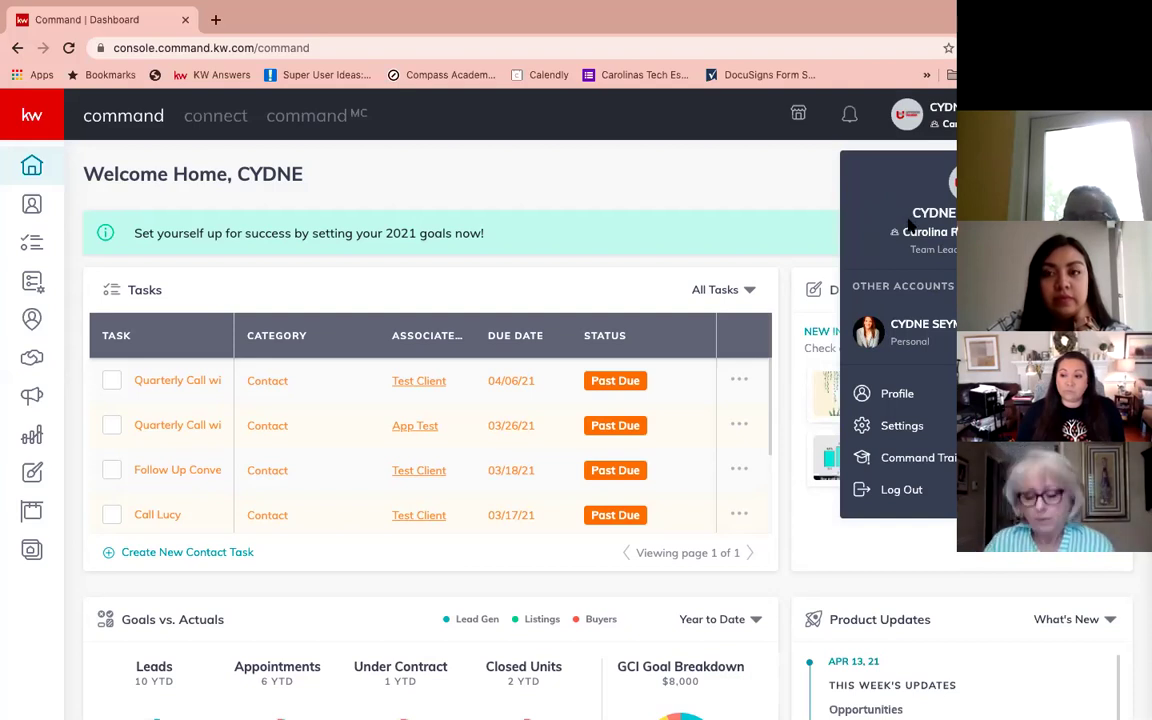
{"action": "left_click", "coordinate": [905, 427]}
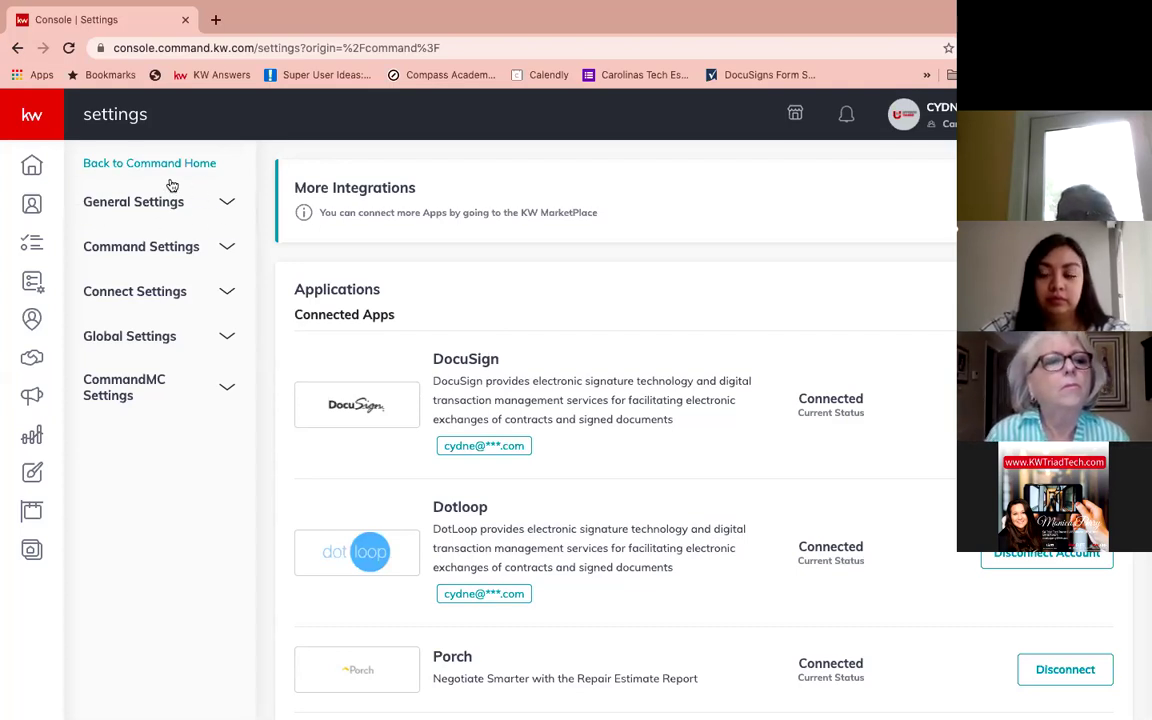
{"action": "left_click", "coordinate": [227, 205]}
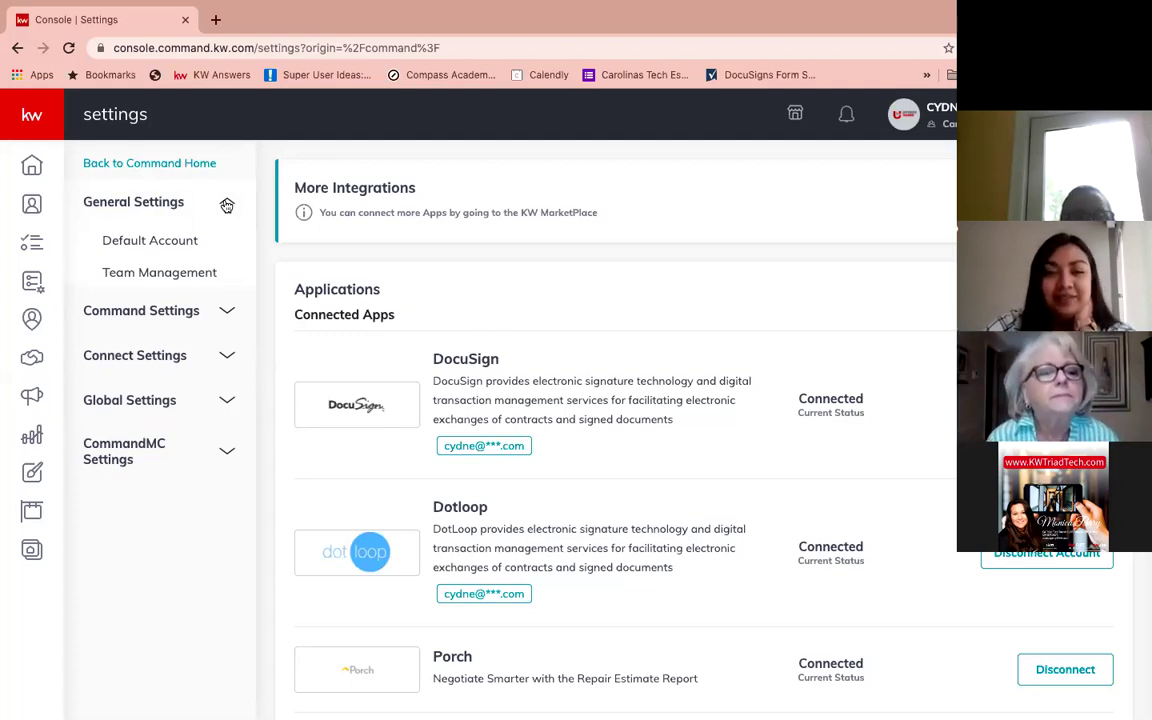
{"action": "left_click", "coordinate": [159, 239]}
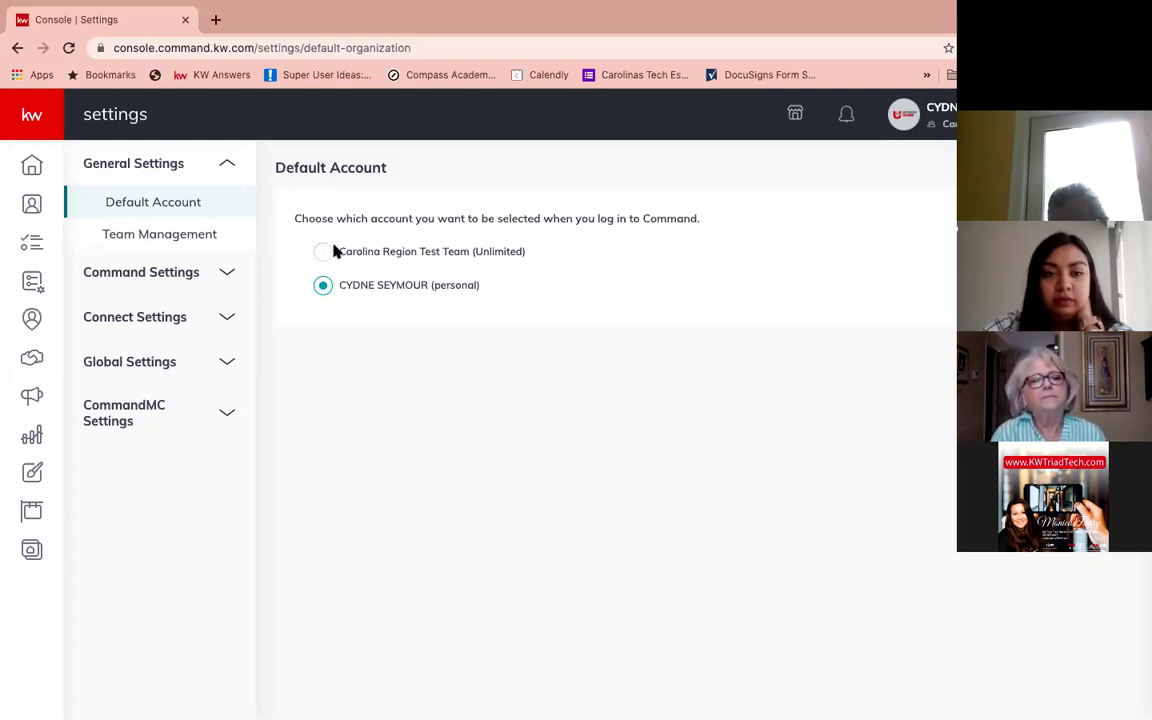
{"action": "left_click", "coordinate": [322, 251]}
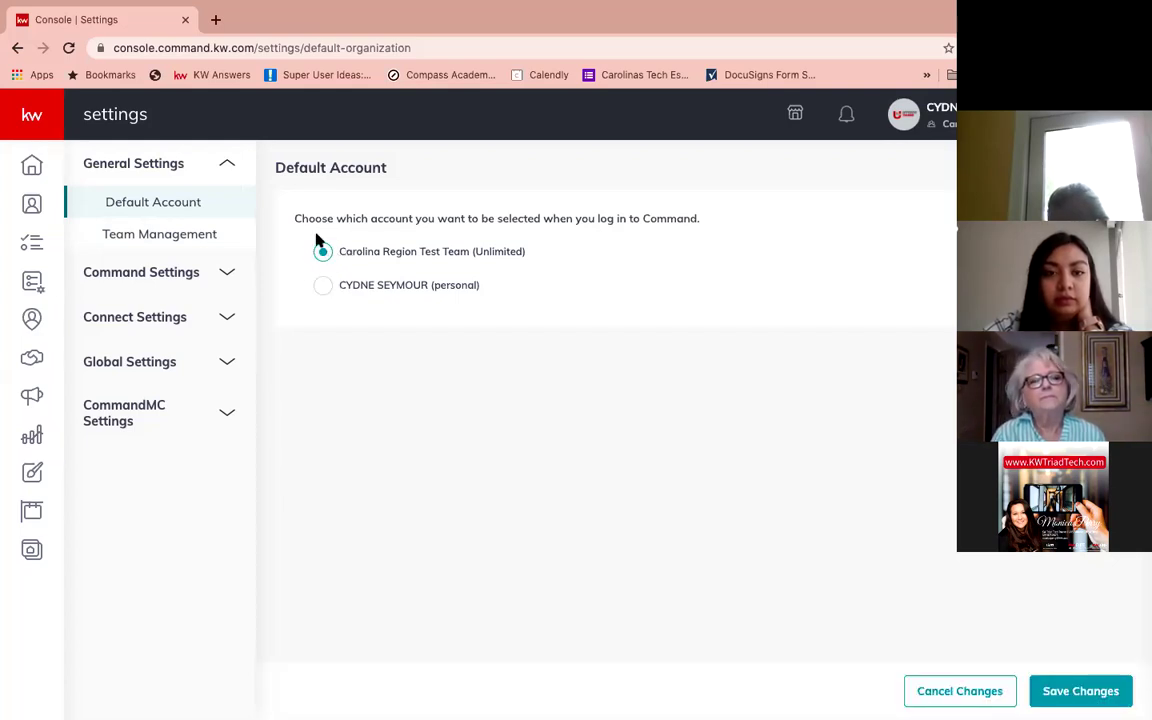
{"action": "left_click", "coordinate": [1073, 693]}
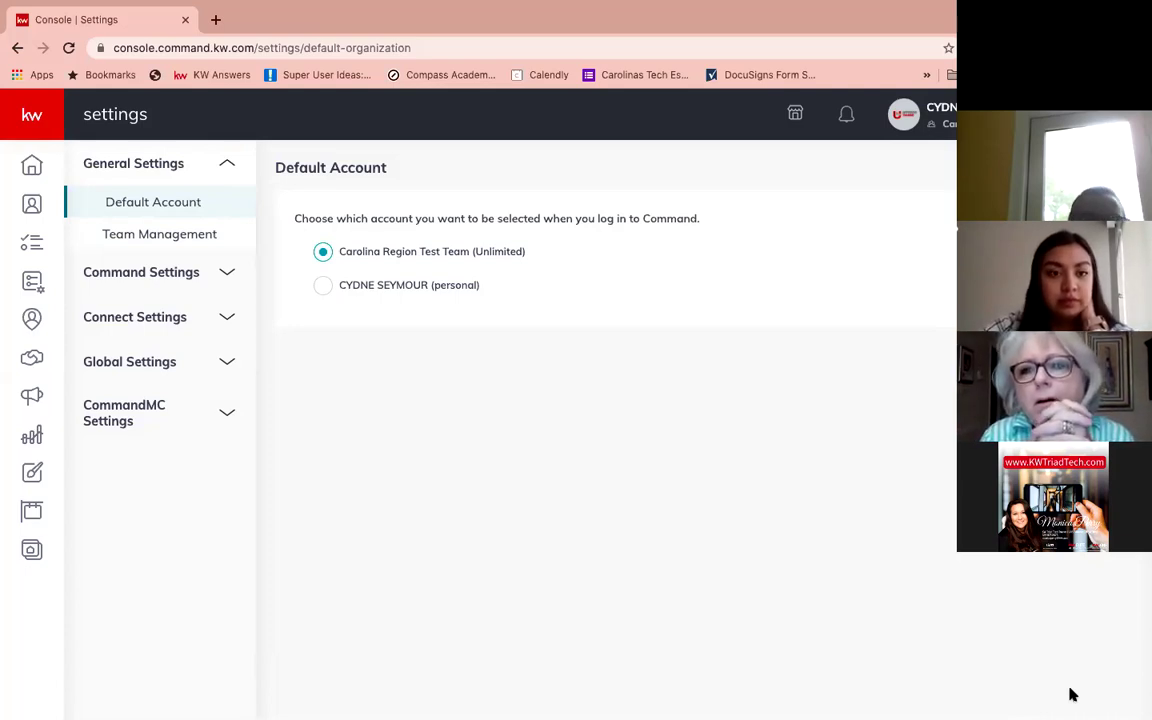
- In Team Management, view the permission options for the first Buyer Specialist and the Add Member form without changing anything
{"action": "left_click", "coordinate": [129, 240]}
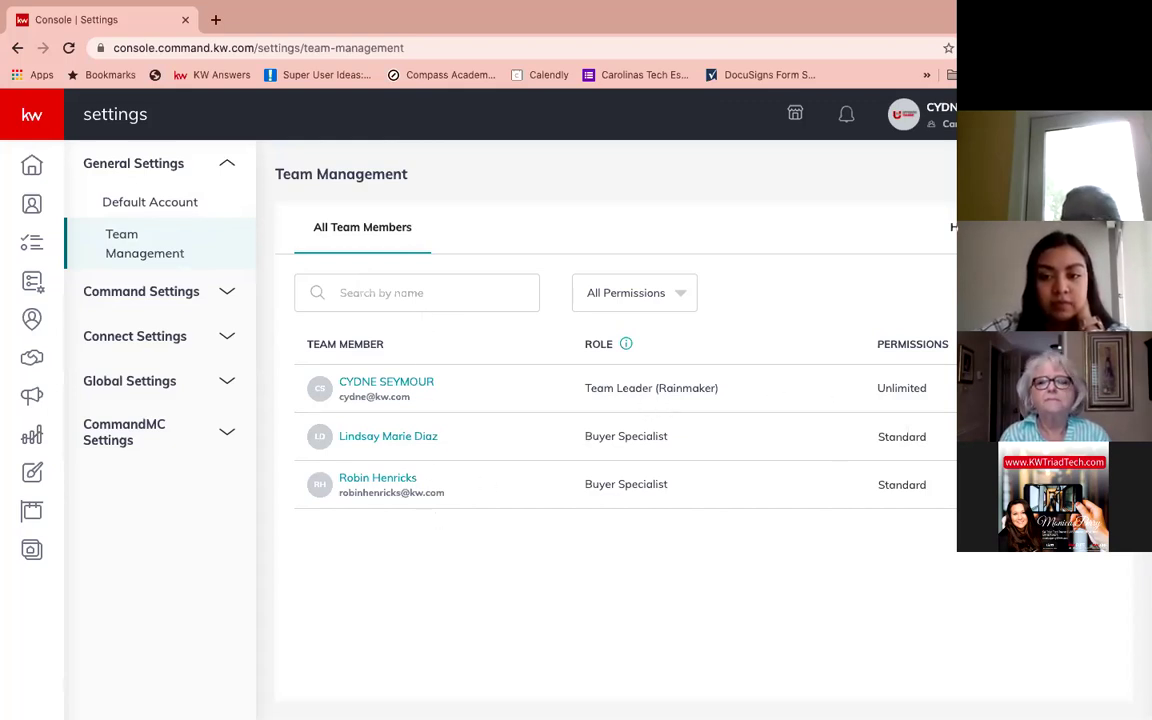
{"action": "left_click", "coordinate": [938, 437]}
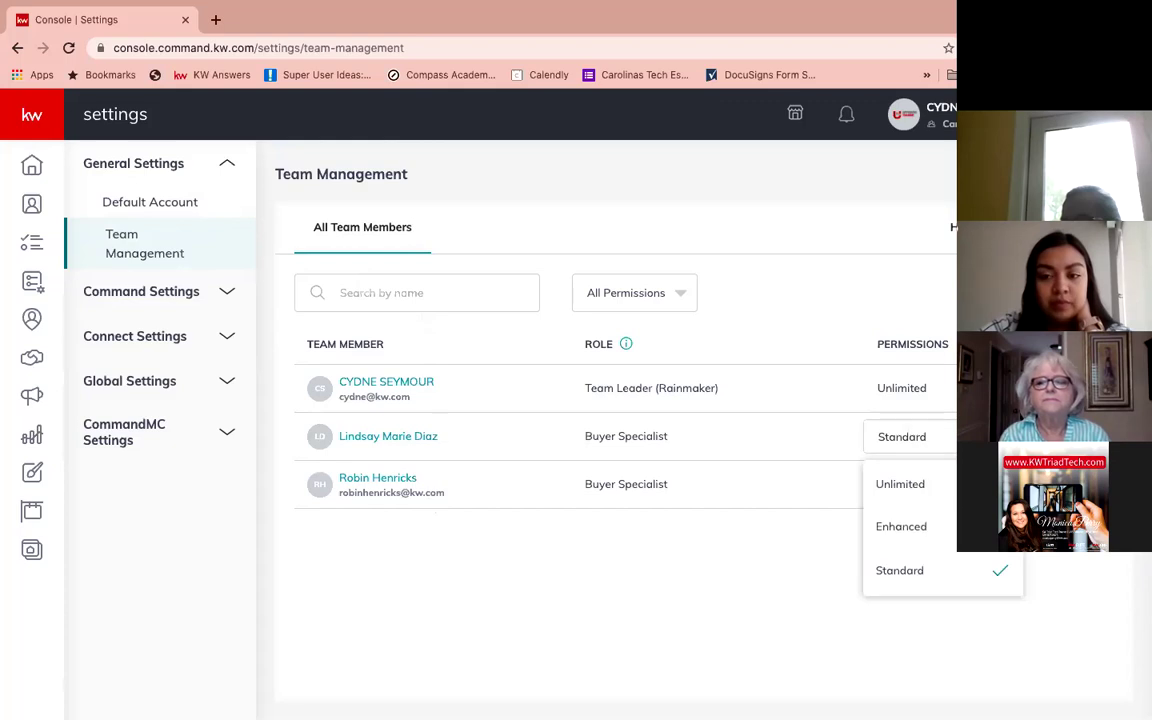
{"action": "key", "text": "Escape"}
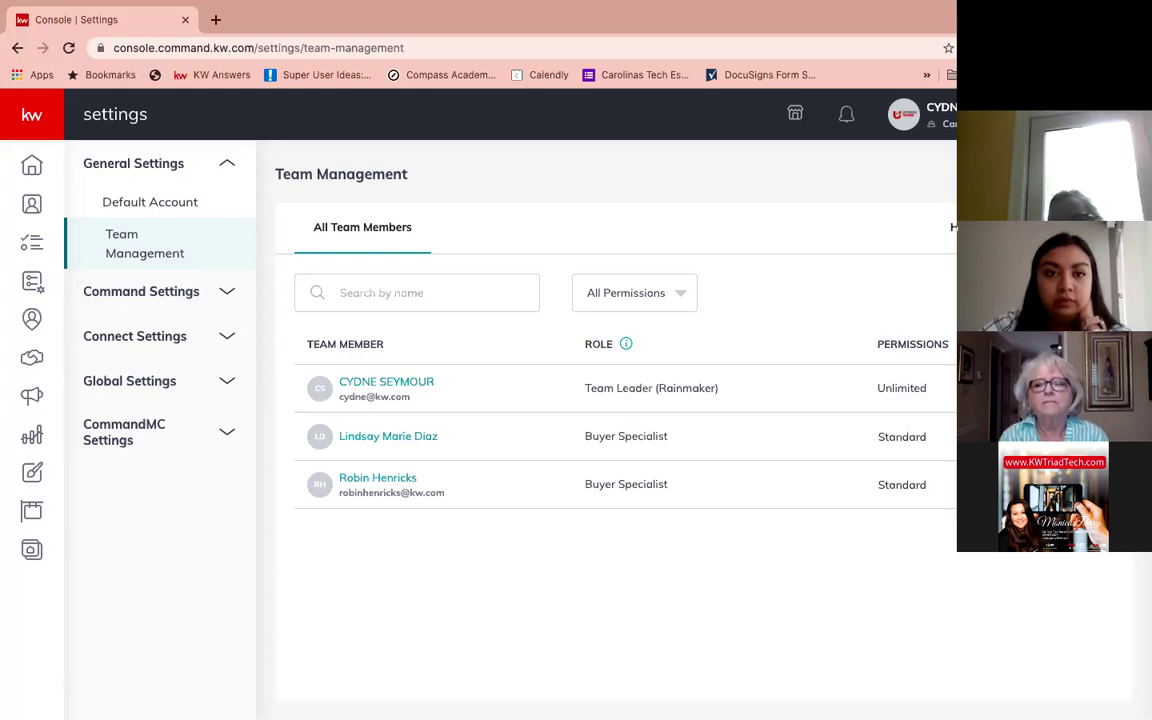
{"action": "left_click", "coordinate": [994, 437]}
{"action": "left_click", "coordinate": [936, 301]}
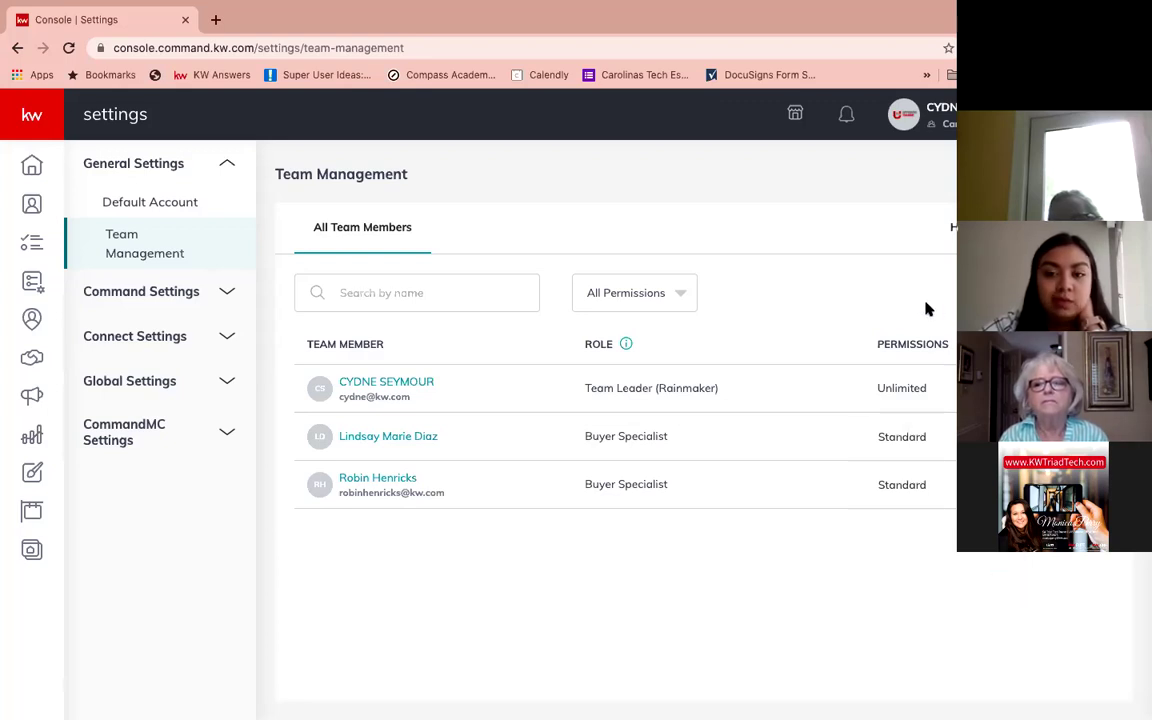
{"action": "left_click", "coordinate": [1054, 293]}
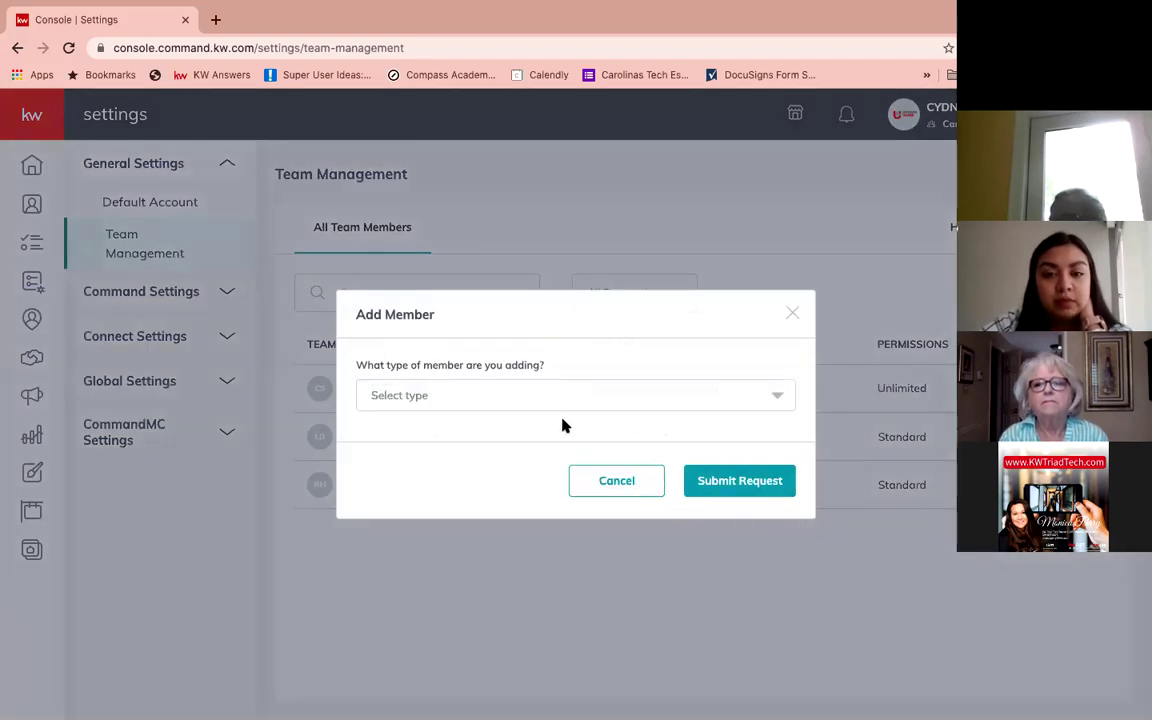
{"action": "left_click", "coordinate": [793, 313]}
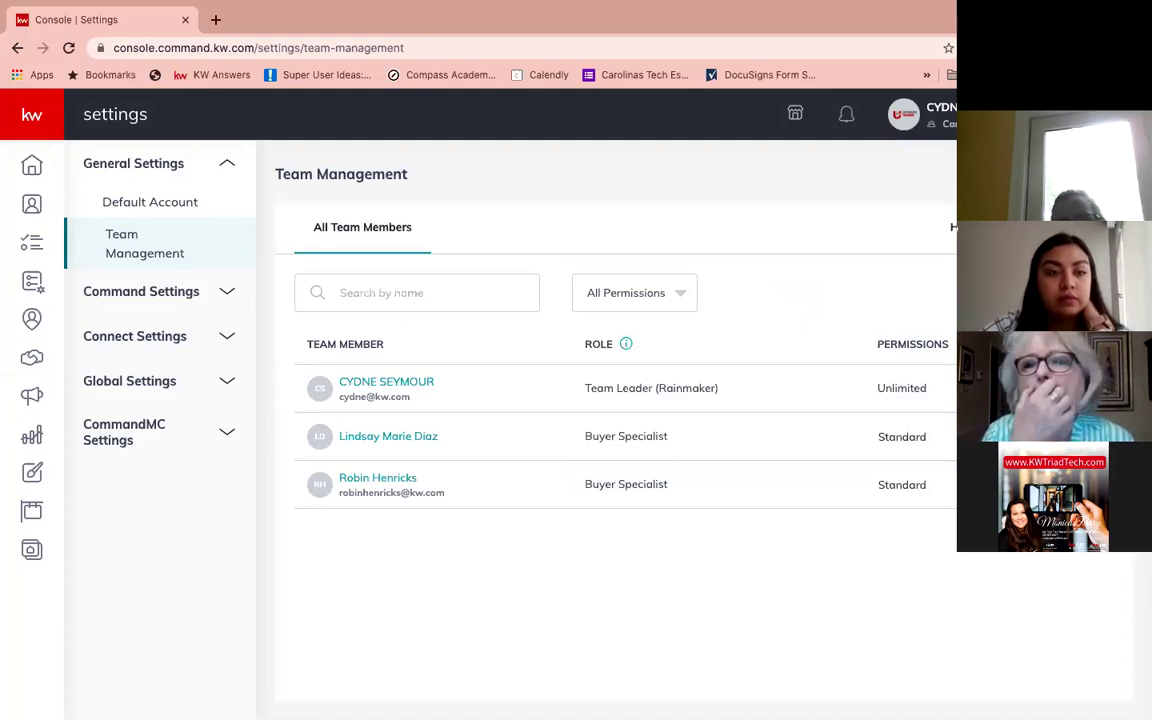
- Examine the Full Permissions Breakdown for Standard, Enhanced and Unlimited levels across team management, contacts, SmartPlans and designs
{"action": "left_click", "coordinate": [963, 229]}
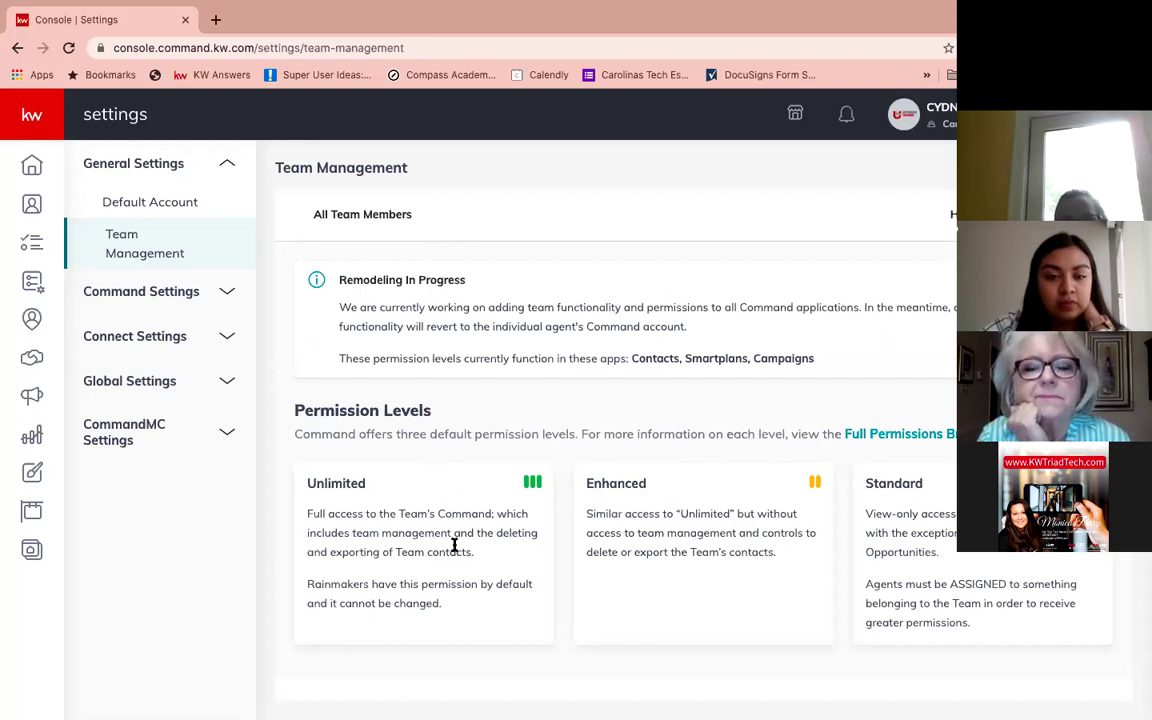
{"action": "left_click", "coordinate": [922, 434]}
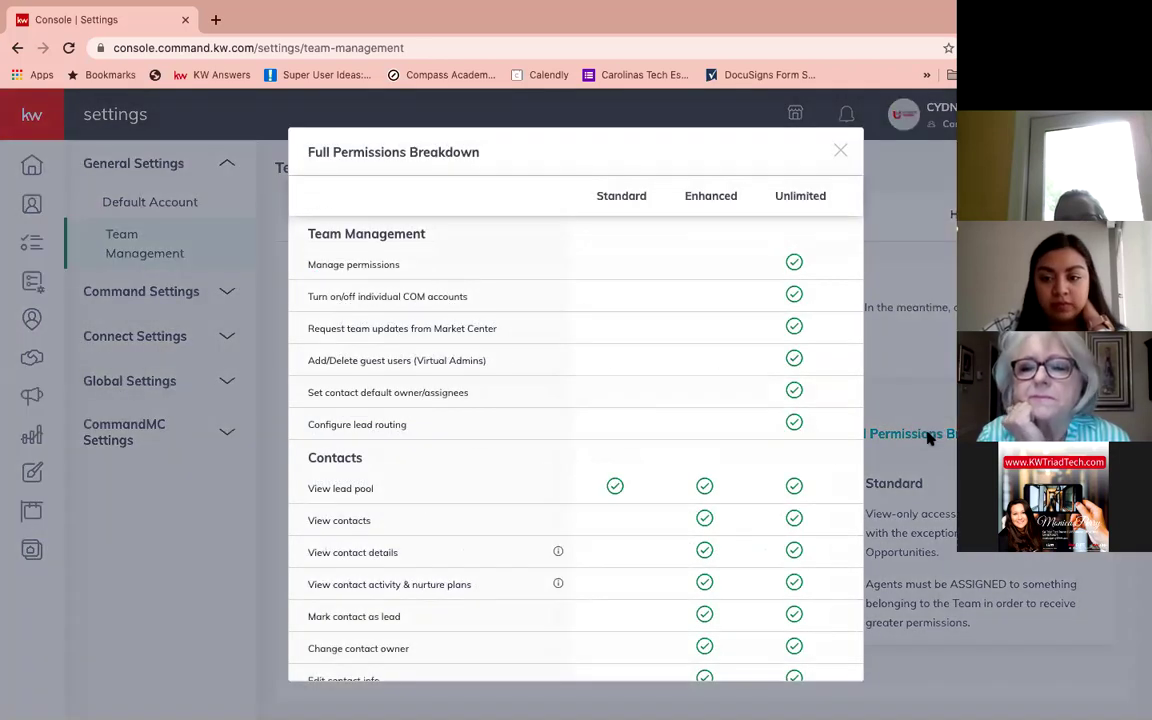
{"action": "scroll", "coordinate": [360, 295], "scroll_direction": "down", "scroll_amount": 1}
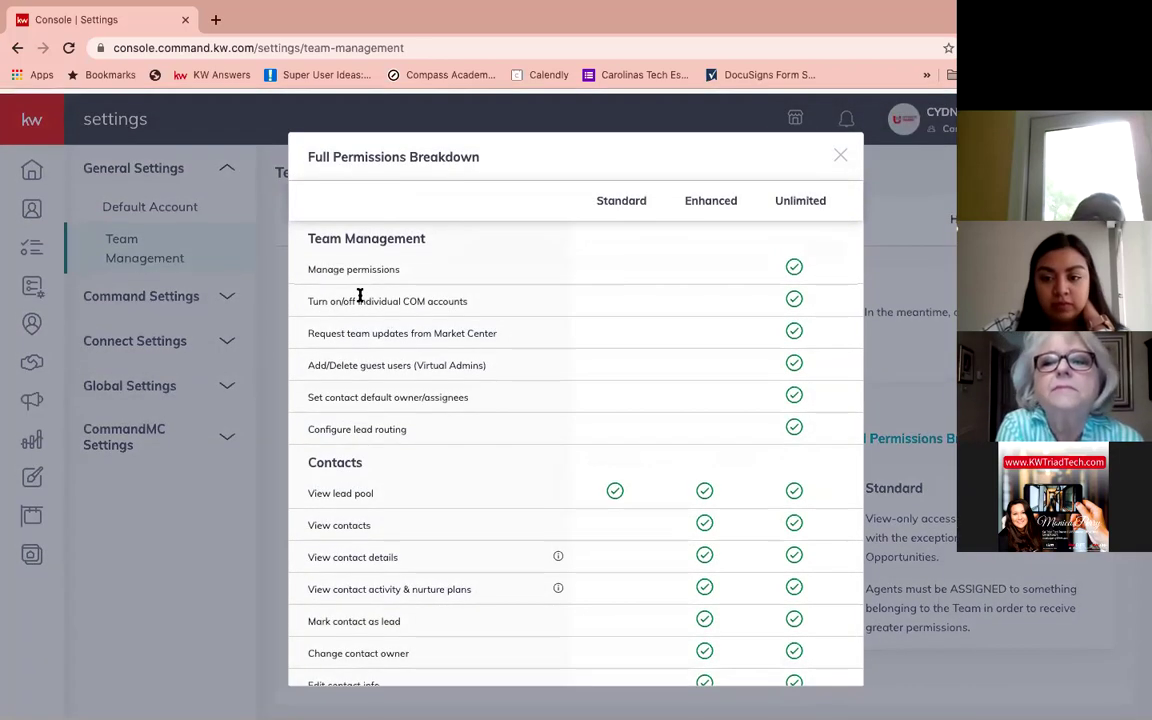
{"action": "scroll", "coordinate": [360, 295], "scroll_direction": "down", "scroll_amount": 4}
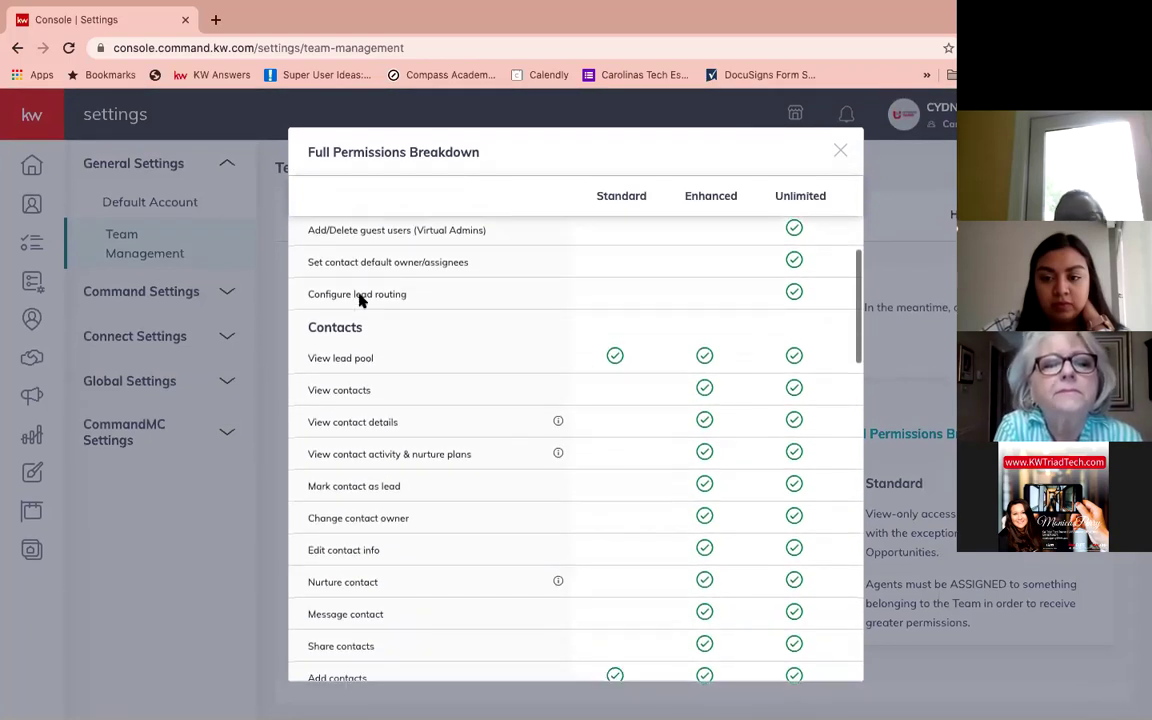
{"action": "scroll", "coordinate": [360, 300], "scroll_direction": "down", "scroll_amount": 1}
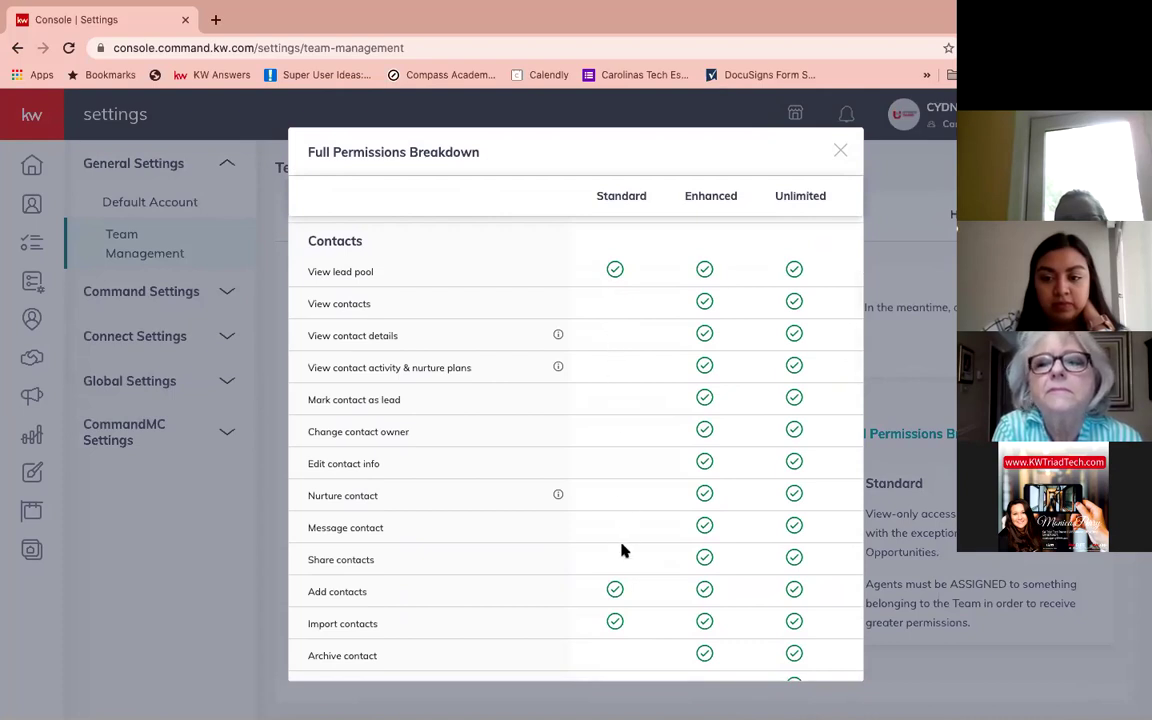
{"action": "scroll", "coordinate": [624, 626], "scroll_direction": "down", "scroll_amount": 5}
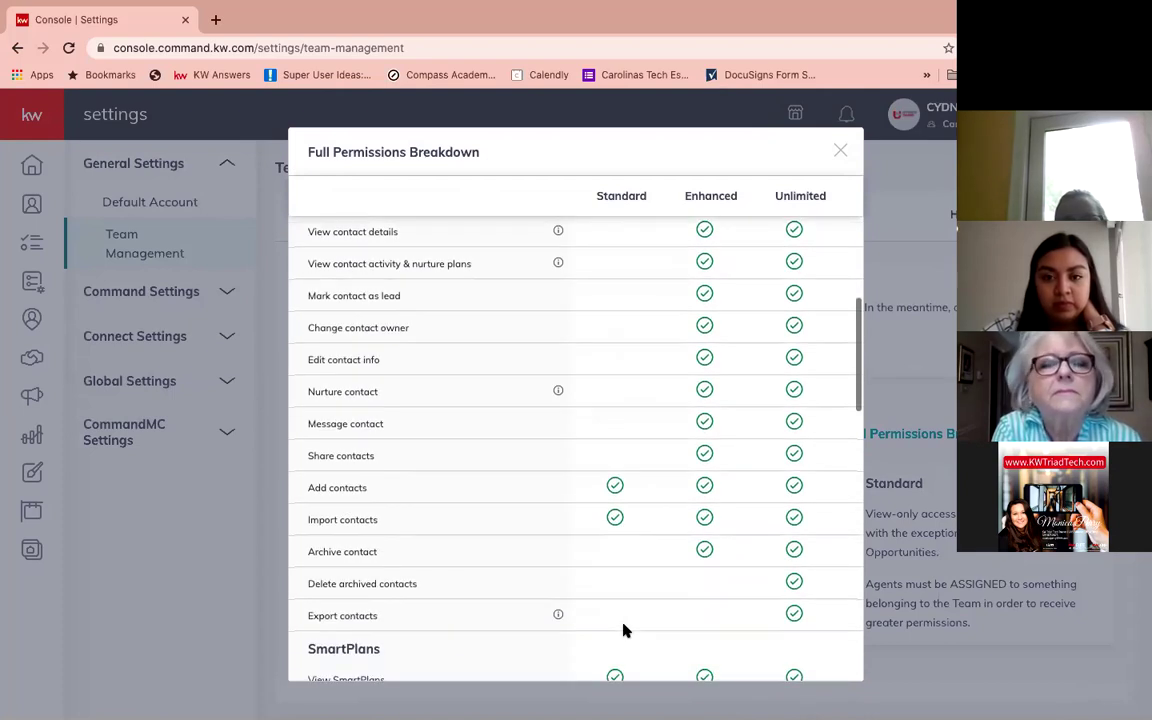
{"action": "scroll", "coordinate": [623, 630], "scroll_direction": "down", "scroll_amount": 4}
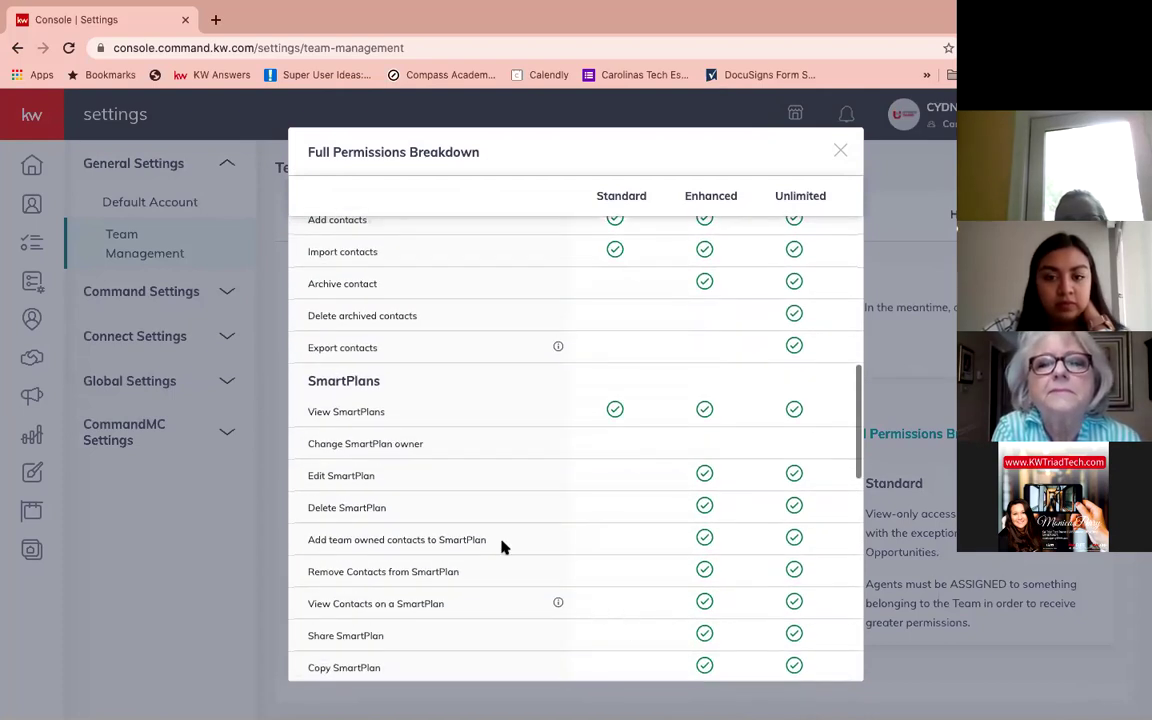
{"action": "scroll", "coordinate": [707, 420], "scroll_direction": "up", "scroll_amount": 3}
{"action": "scroll", "coordinate": [707, 420], "scroll_direction": "down", "scroll_amount": 4}
{"action": "scroll", "coordinate": [707, 420], "scroll_direction": "down", "scroll_amount": 6}
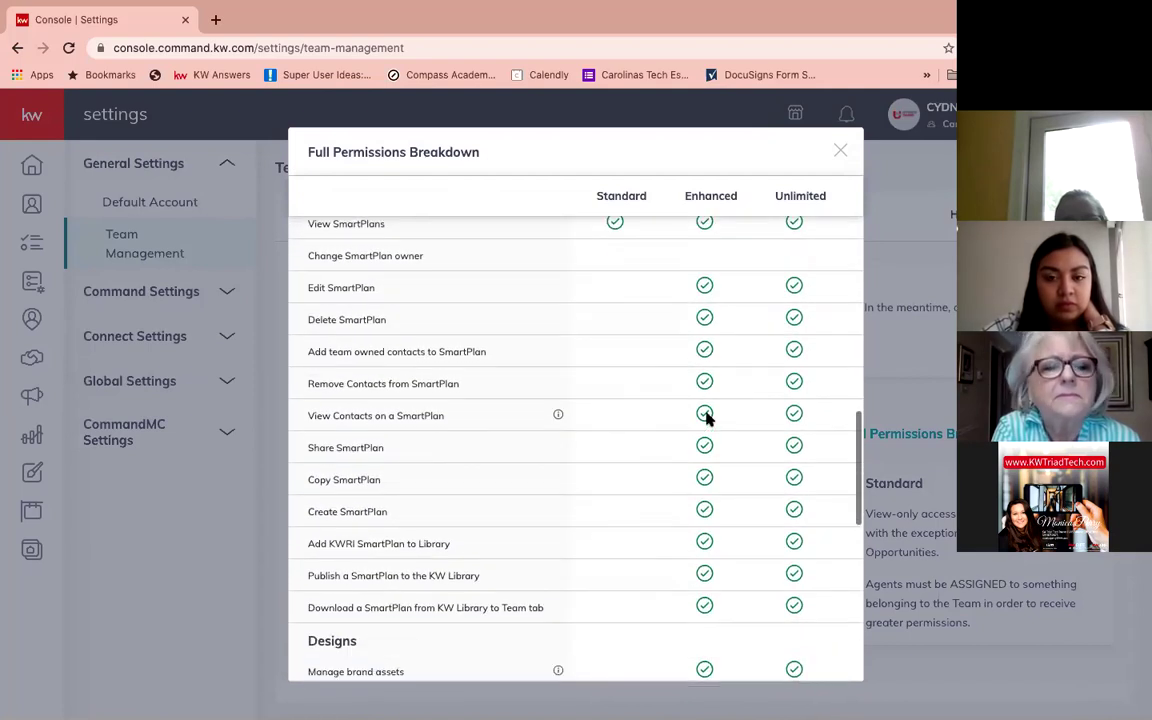
{"action": "scroll", "coordinate": [707, 420], "scroll_direction": "down", "scroll_amount": 3}
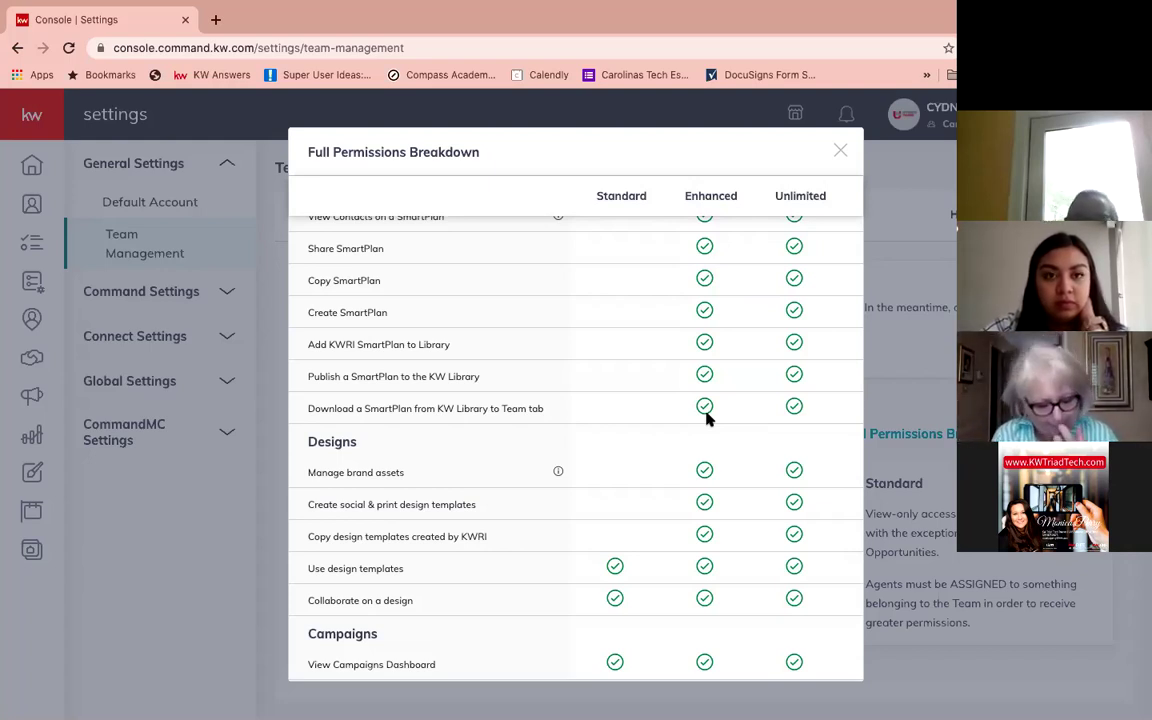
{"action": "scroll", "coordinate": [706, 418], "scroll_direction": "up", "scroll_amount": 1}
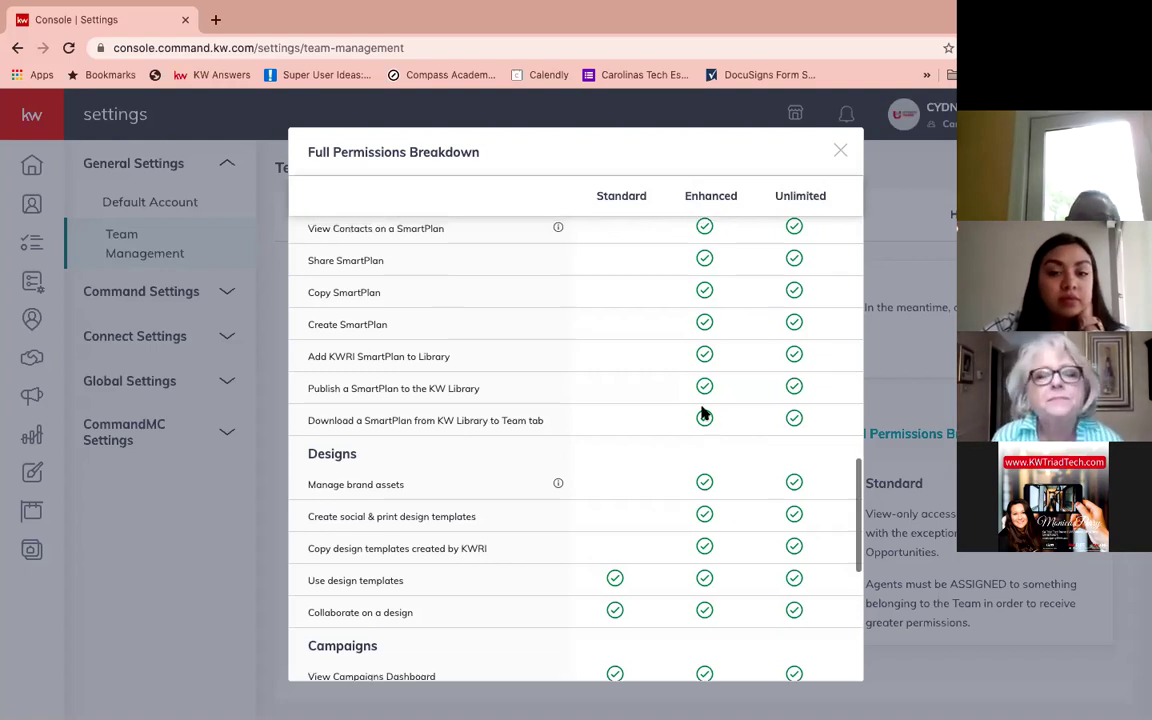
{"action": "left_click", "coordinate": [838, 150]}
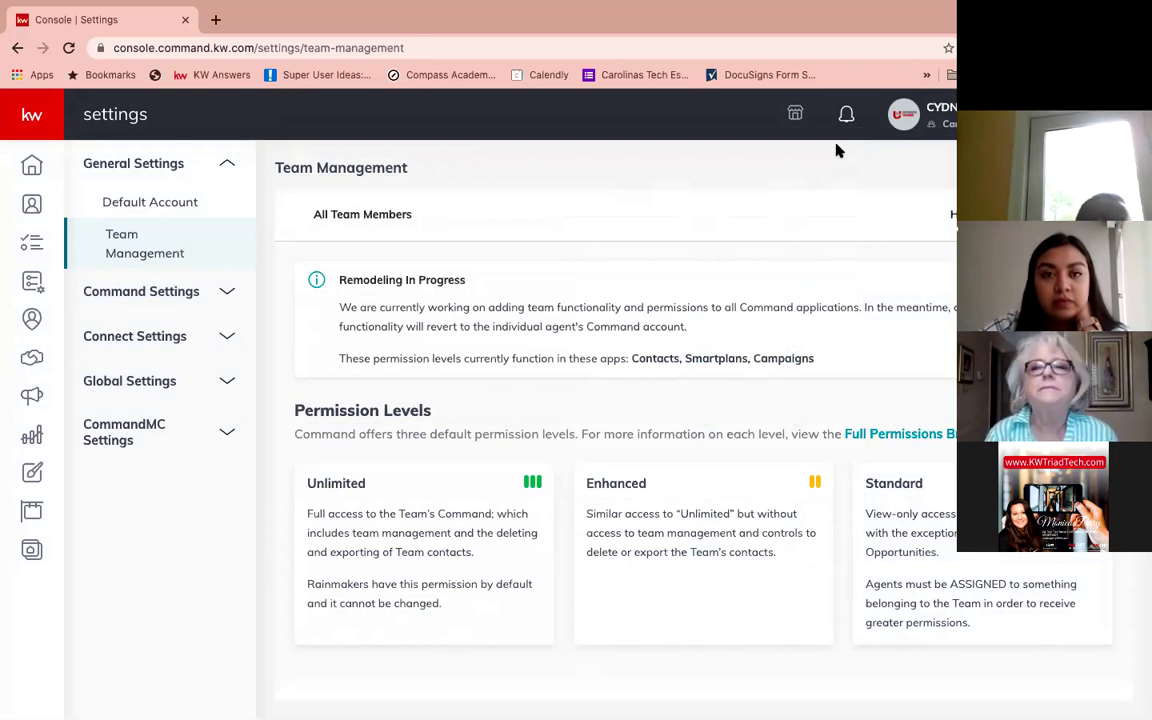
- Revisit the Default Account page to view which account is selected at login
{"action": "left_click", "coordinate": [180, 198]}
{"action": "left_click", "coordinate": [128, 238]}
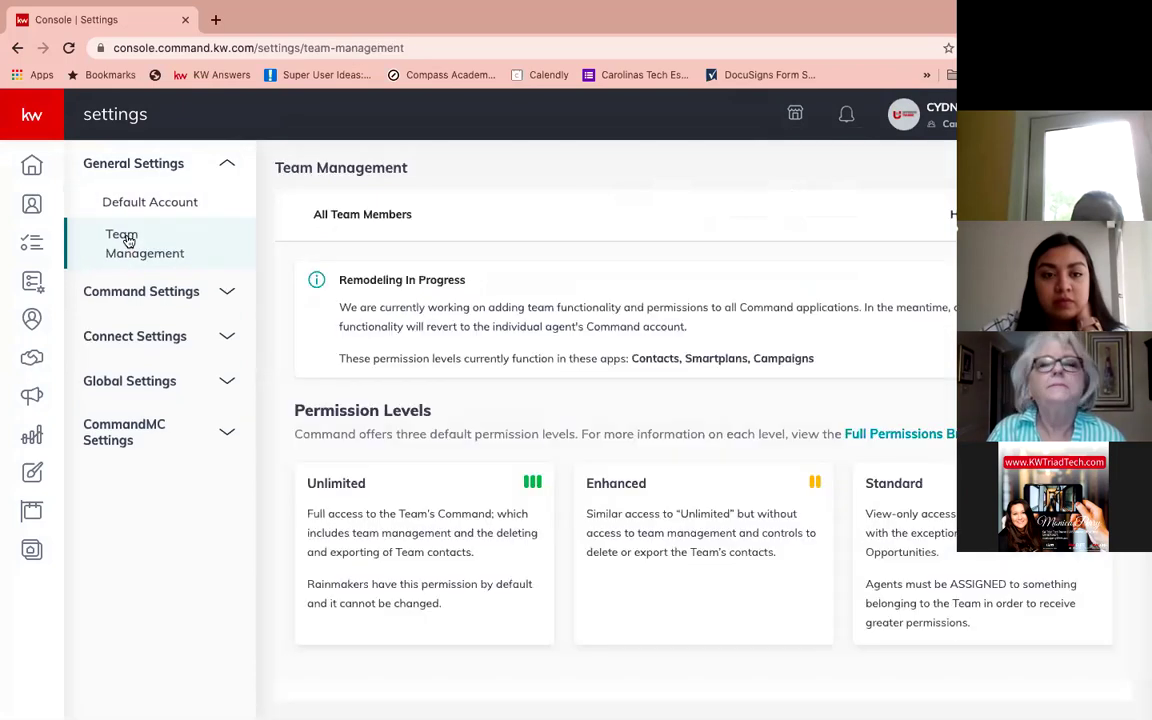
{"action": "left_click", "coordinate": [134, 211]}
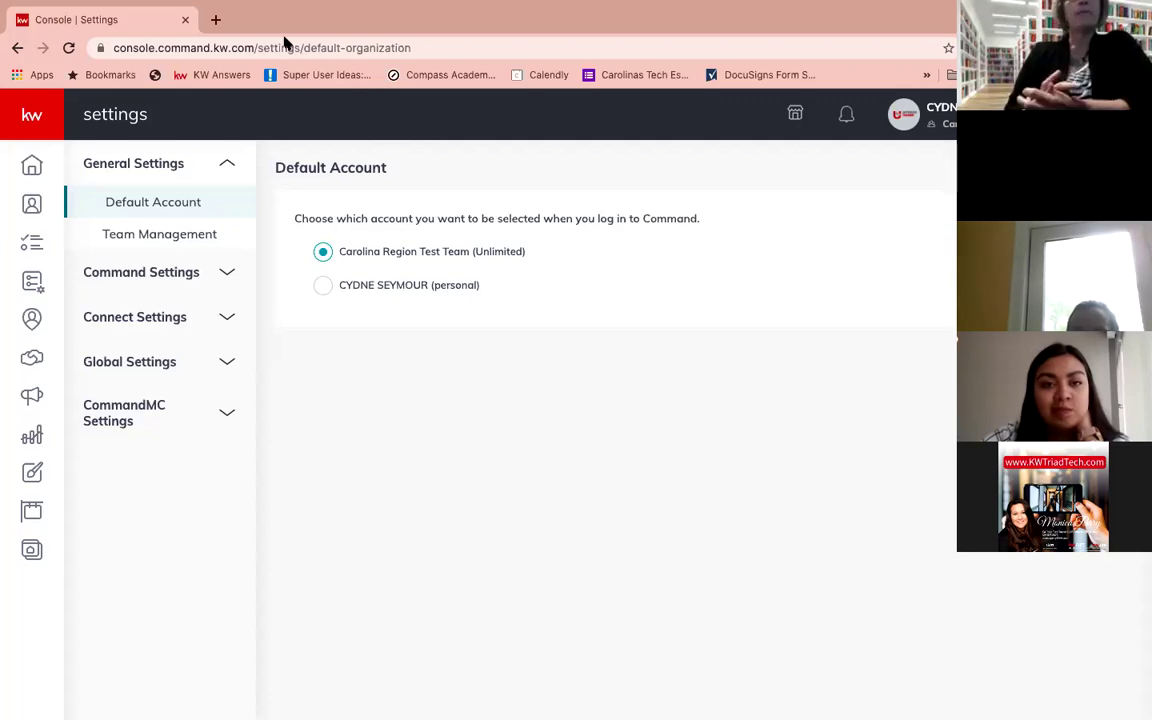
{"action": "left_click", "coordinate": [225, 163]}
{"action": "left_click", "coordinate": [226, 165]}
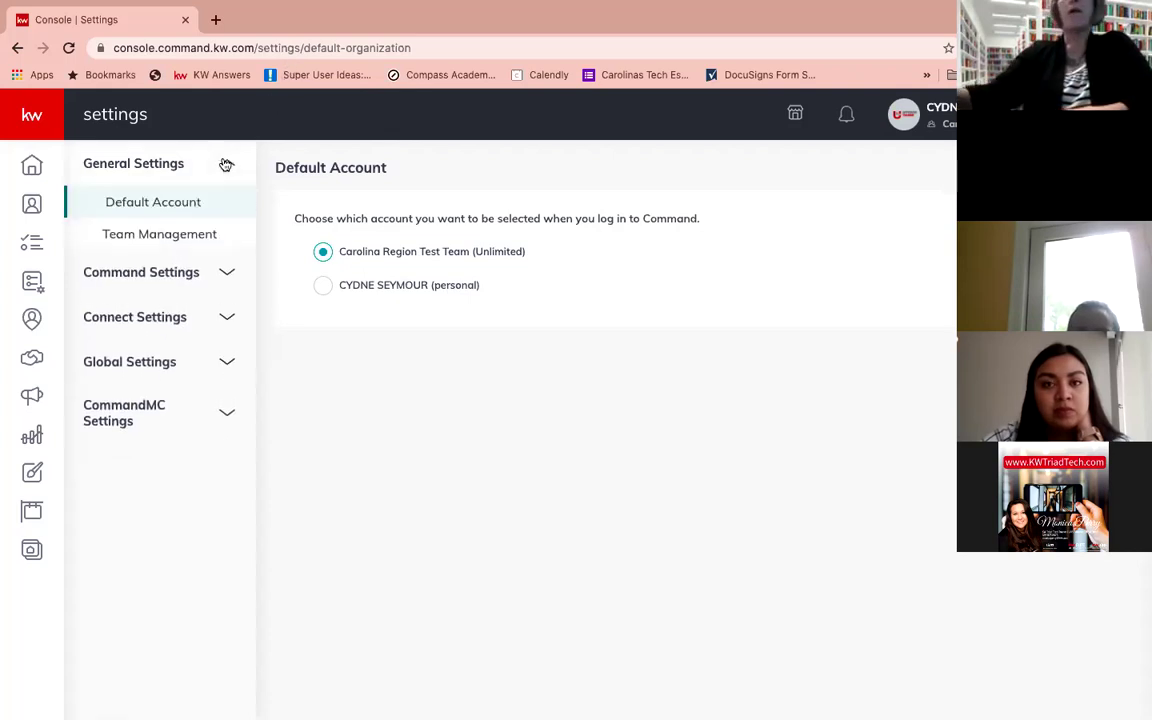
- View the log of changes made to the team, return to the full team member list and collapse the general settings
{"action": "left_click", "coordinate": [202, 234]}
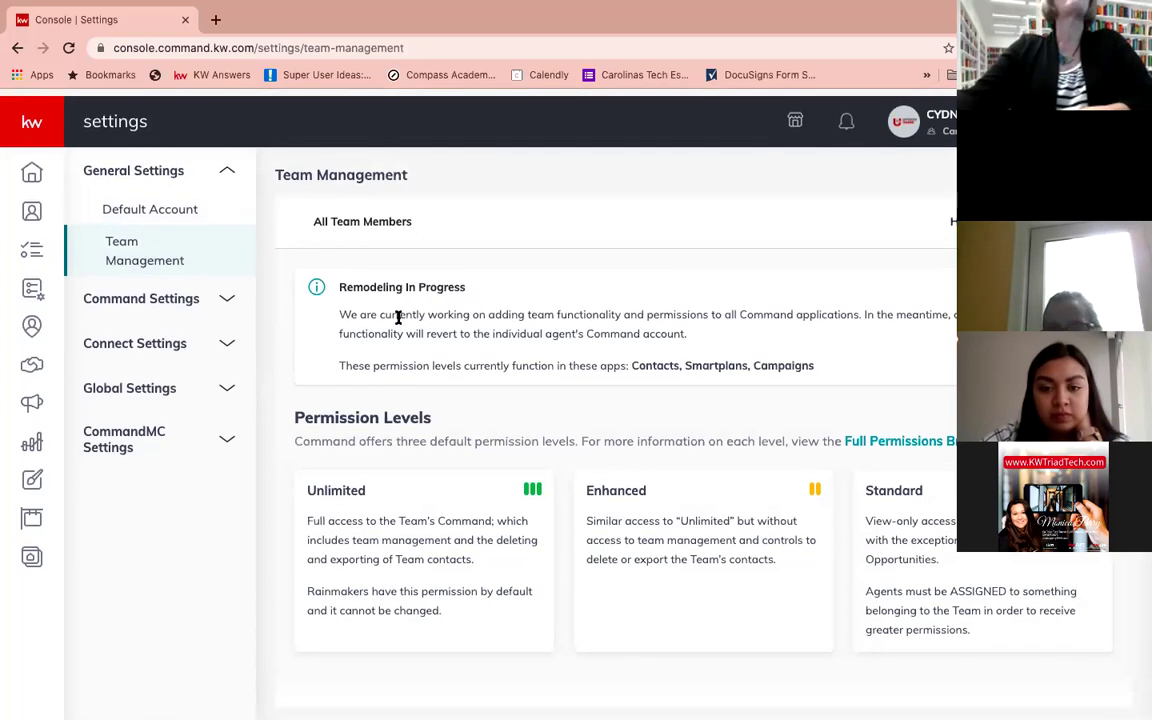
{"action": "left_click", "coordinate": [950, 214]}
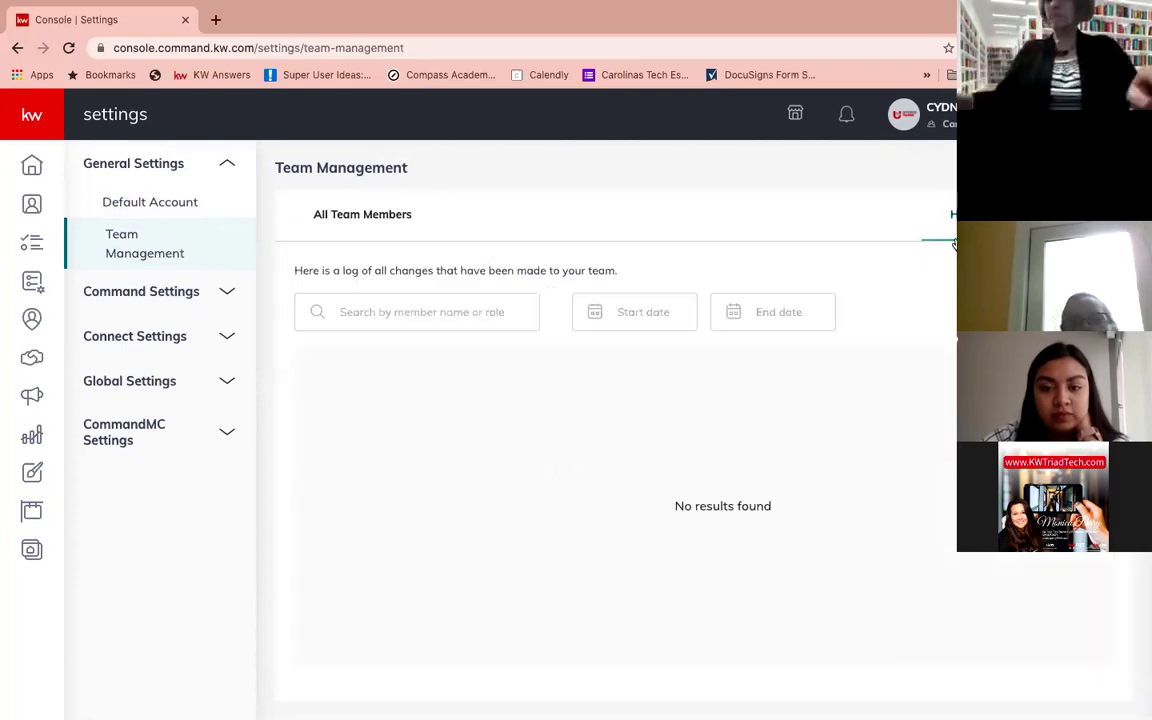
{"action": "left_click", "coordinate": [351, 215]}
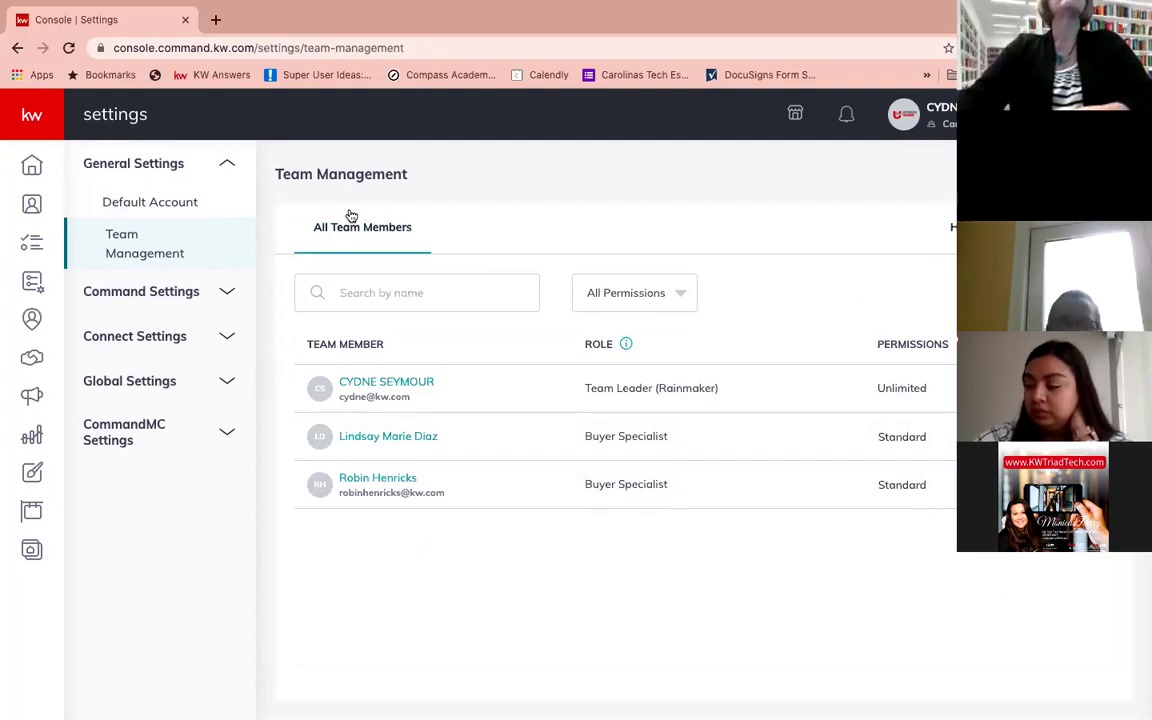
{"action": "left_click", "coordinate": [226, 164]}
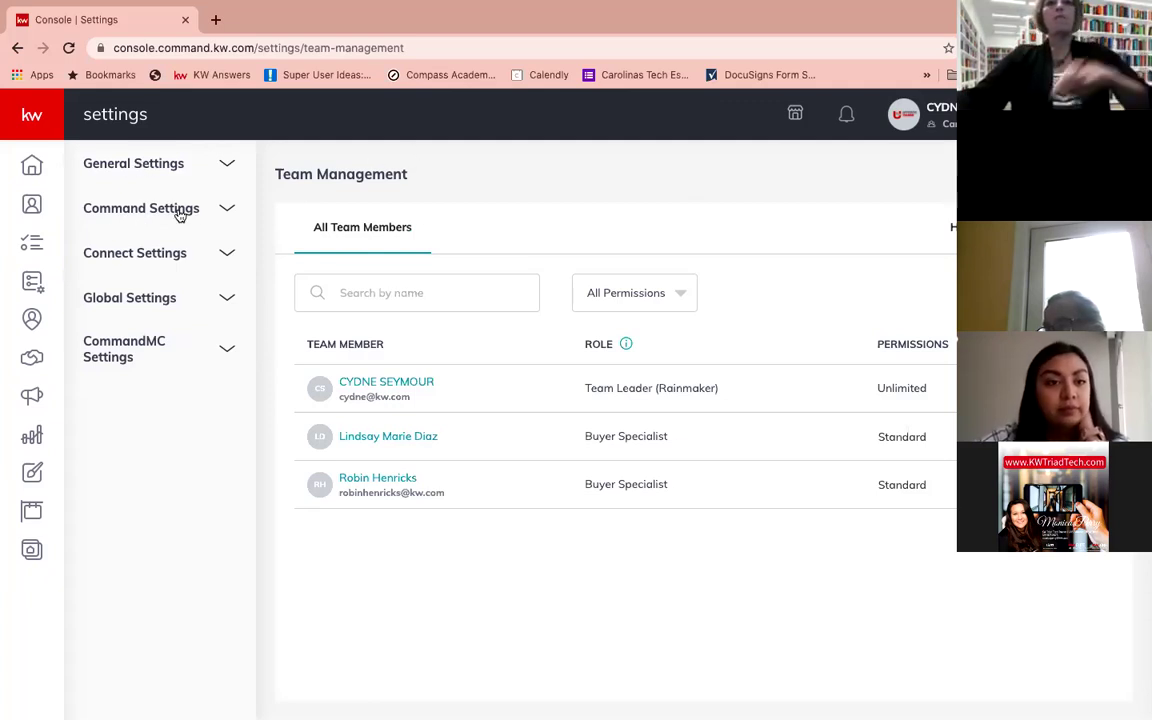
- In the Contact Tags settings, create a yellow team contact tag named Test
{"action": "left_click", "coordinate": [228, 212]}
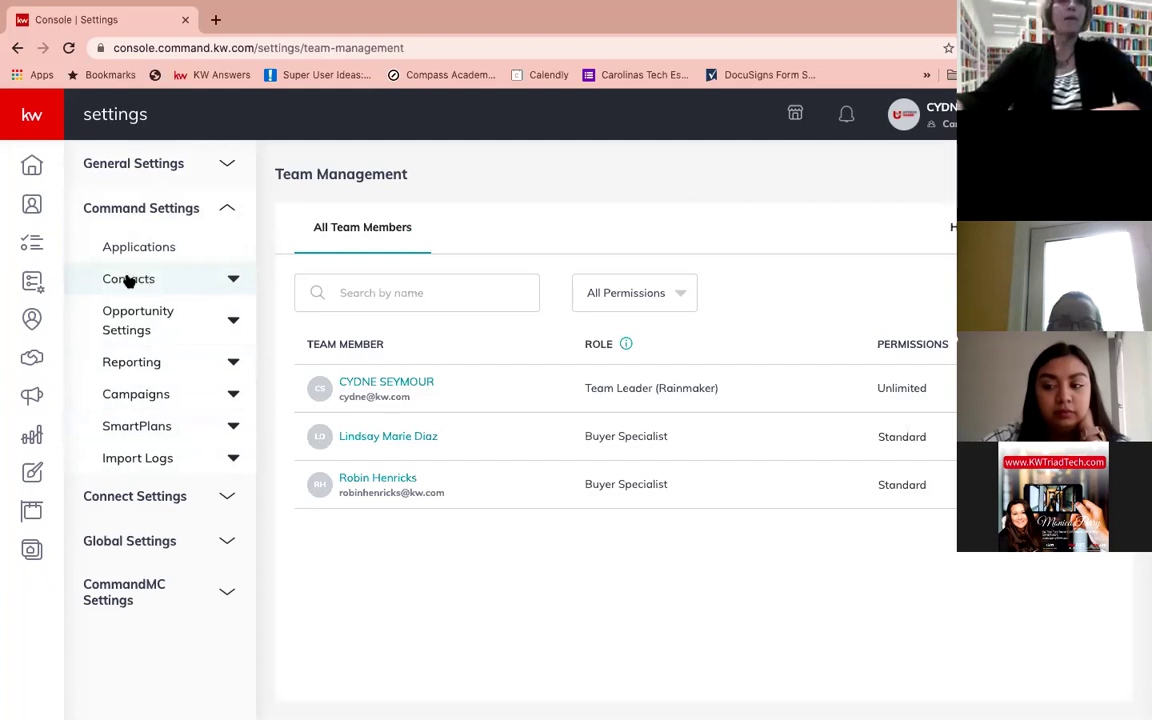
{"action": "left_click", "coordinate": [228, 281]}
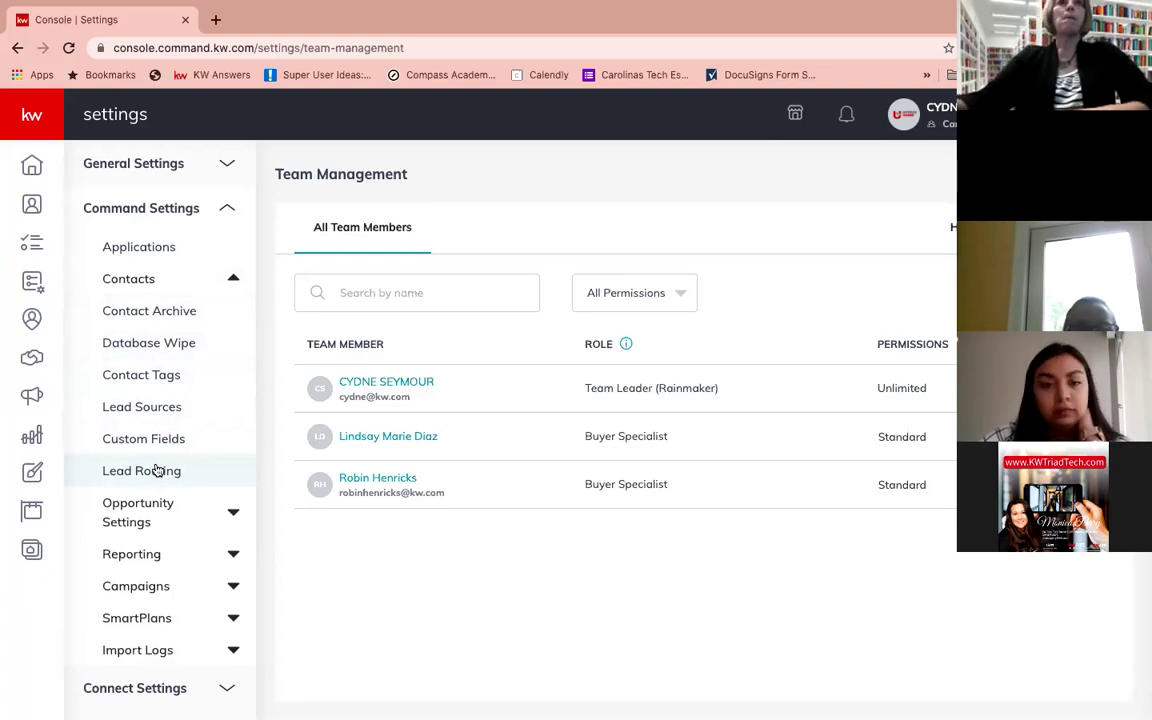
{"action": "left_click", "coordinate": [154, 376]}
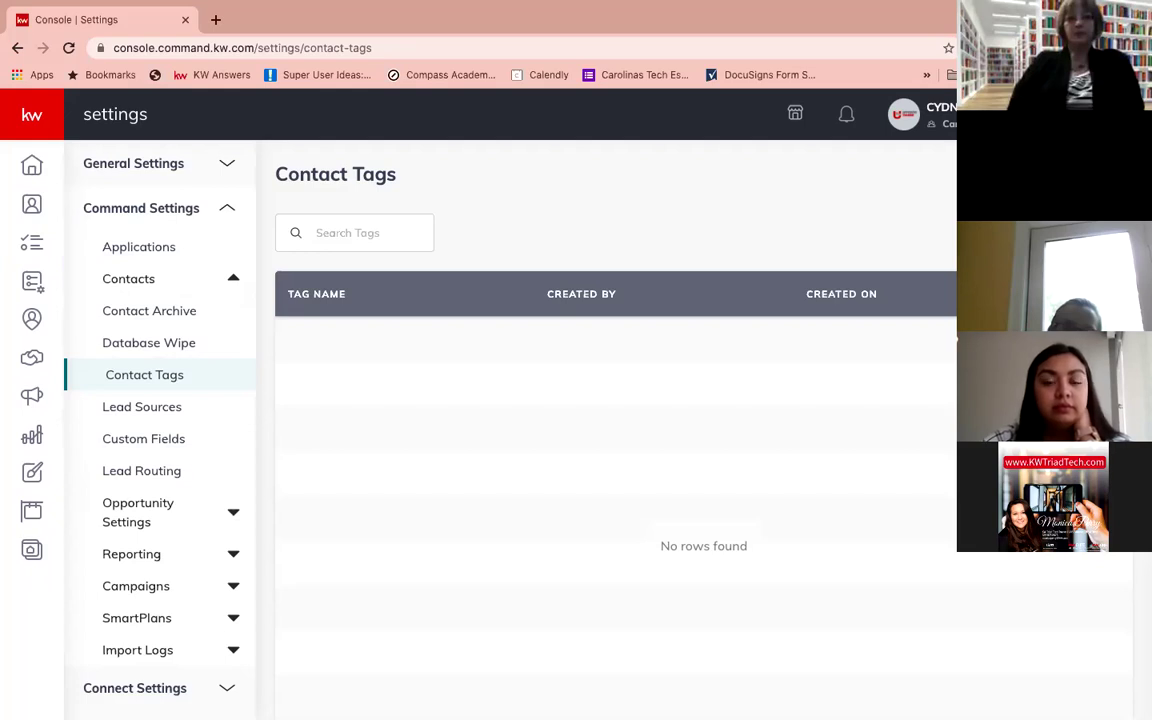
{"action": "left_click", "coordinate": [1073, 233]}
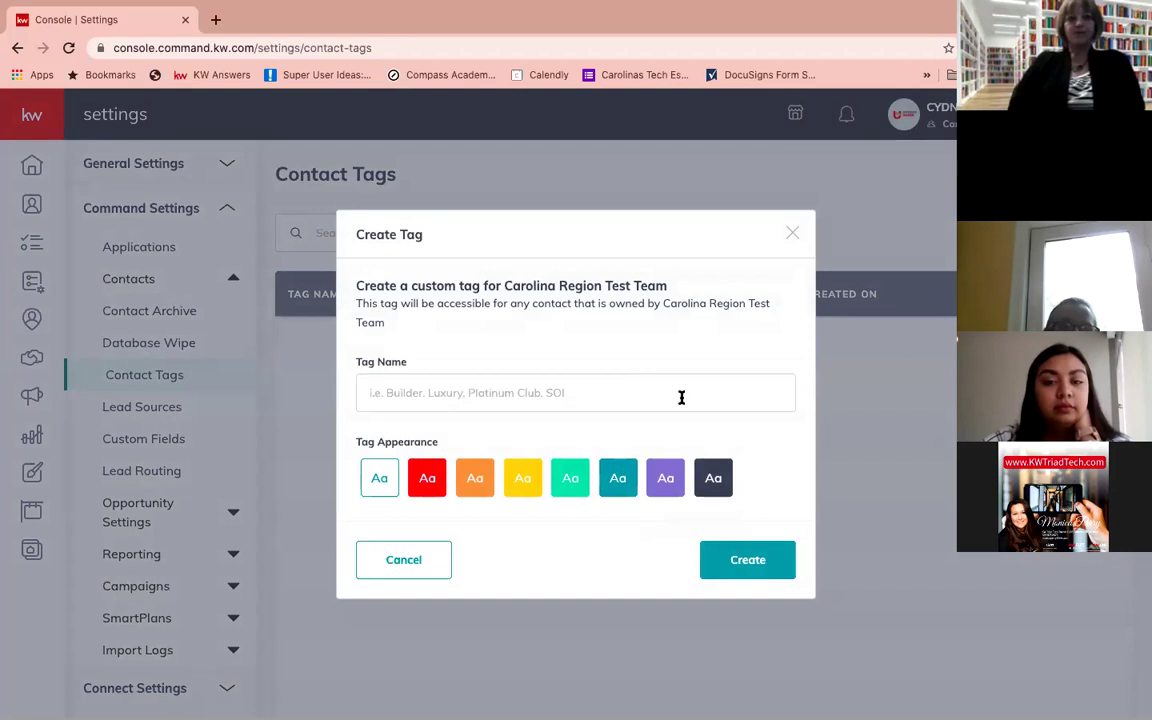
{"action": "left_click", "coordinate": [559, 396]}
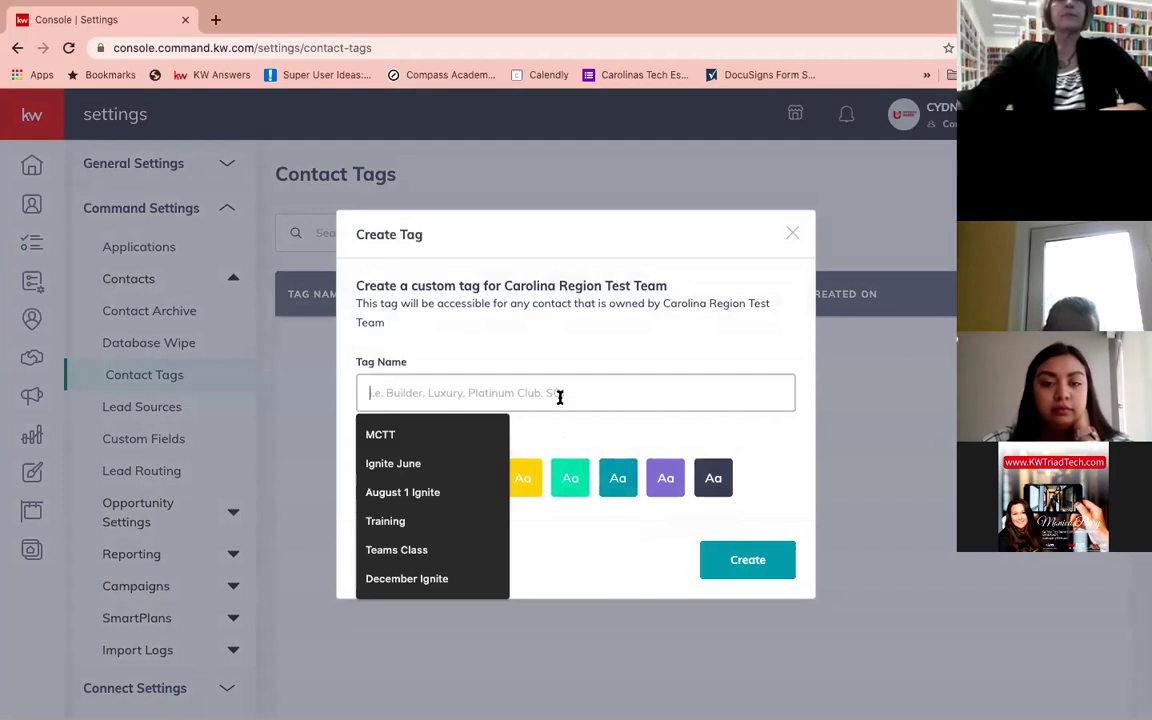
{"action": "type", "text": "Test"}
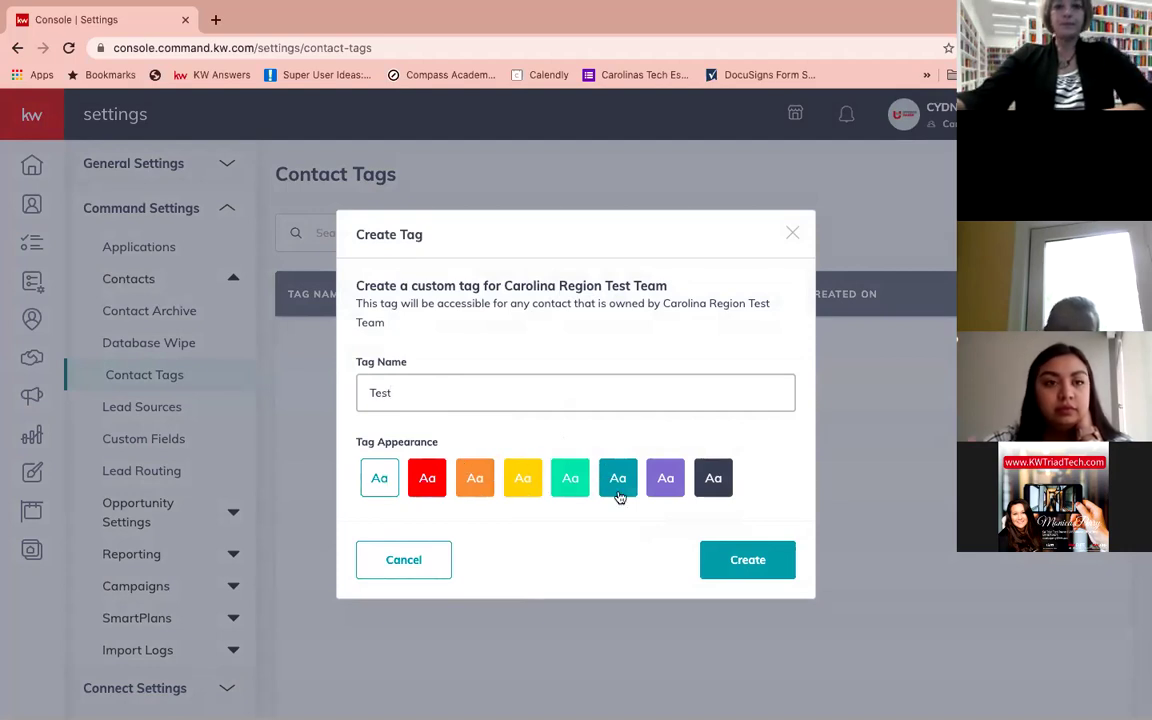
{"action": "left_click", "coordinate": [526, 484]}
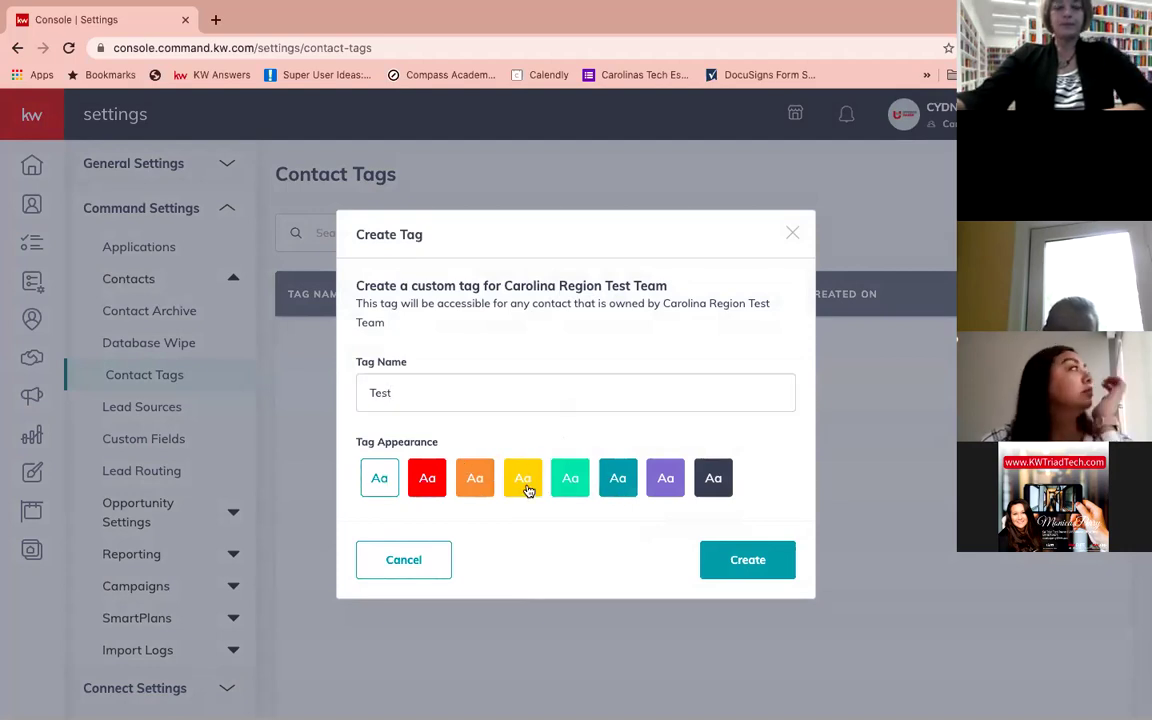
{"action": "left_click", "coordinate": [745, 558]}
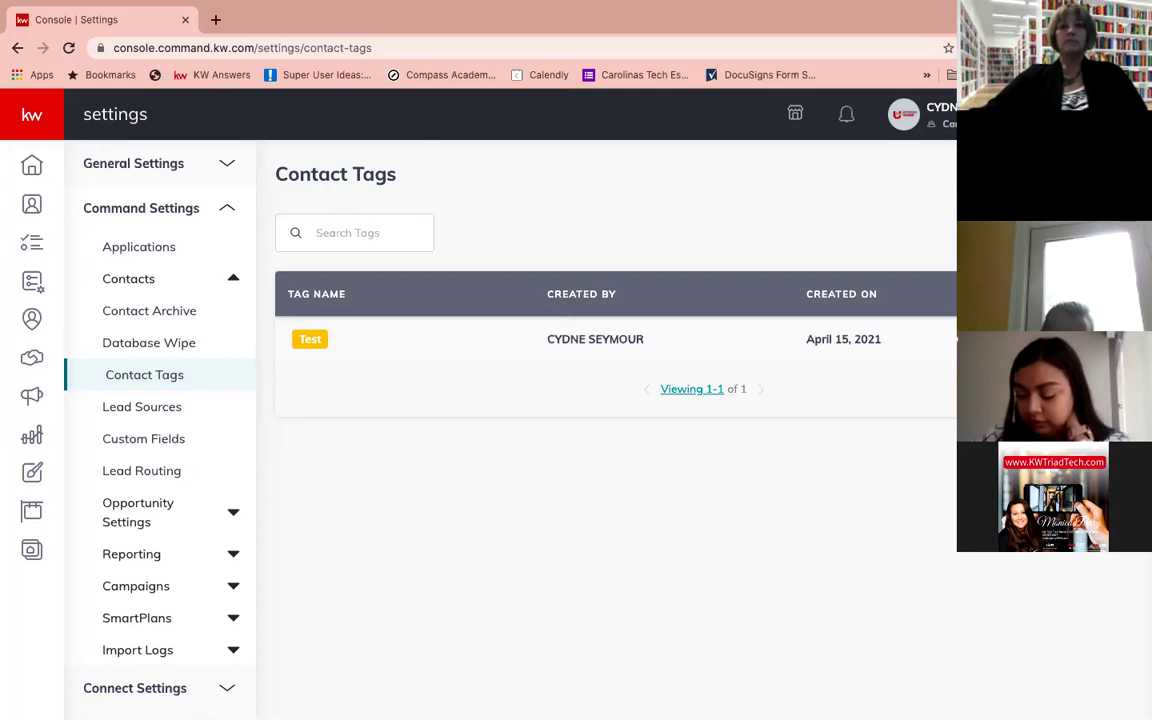
- Delete the Test contact tag from the team's tag list
{"action": "left_click", "coordinate": [1094, 340]}
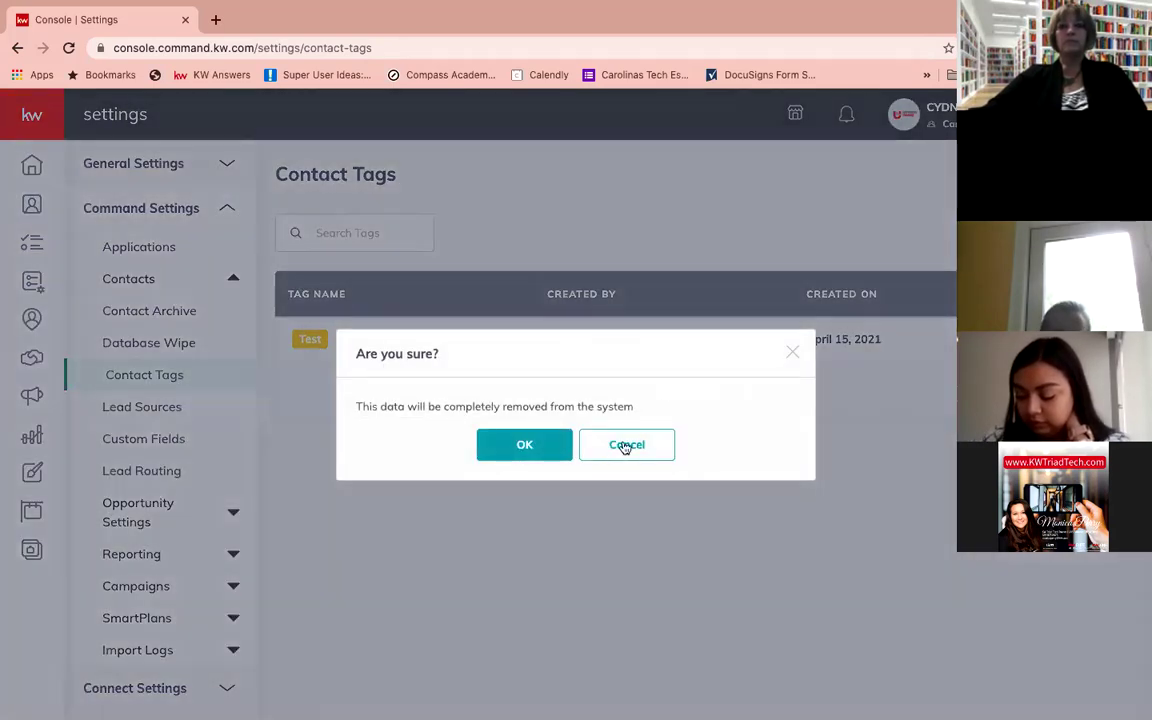
{"action": "left_click", "coordinate": [548, 456]}
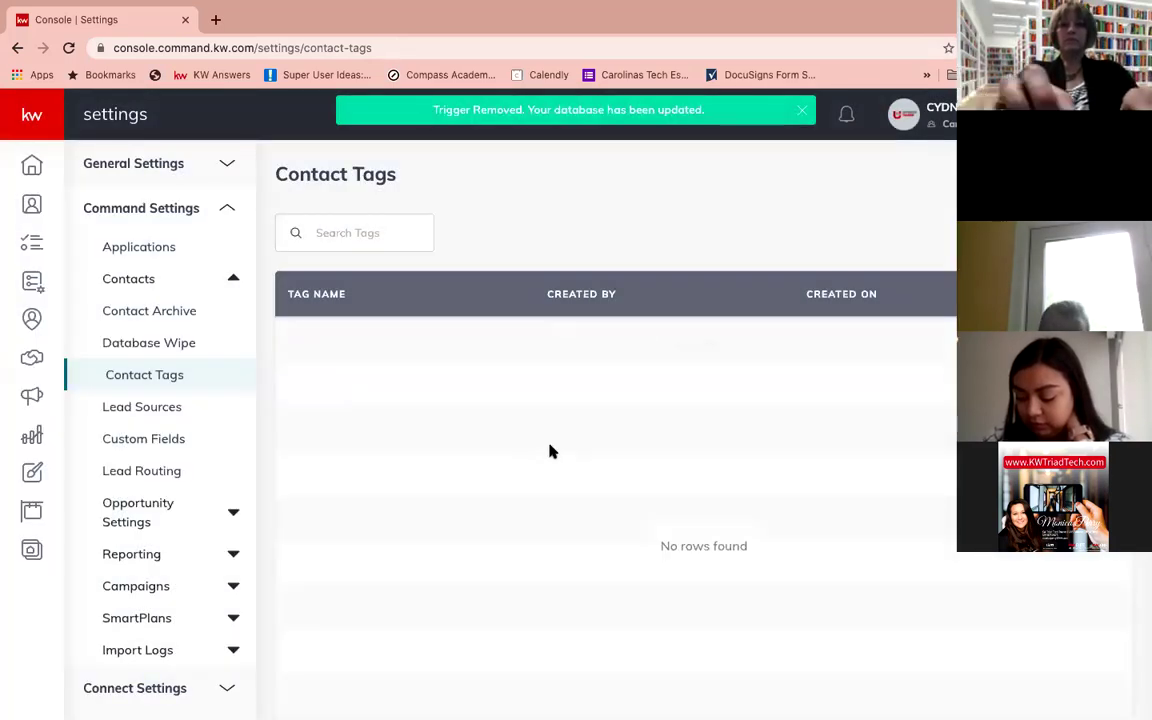
- Examine the Lead Sources list, its category filter options and the custom source form without changing anything
{"action": "left_click", "coordinate": [146, 412]}
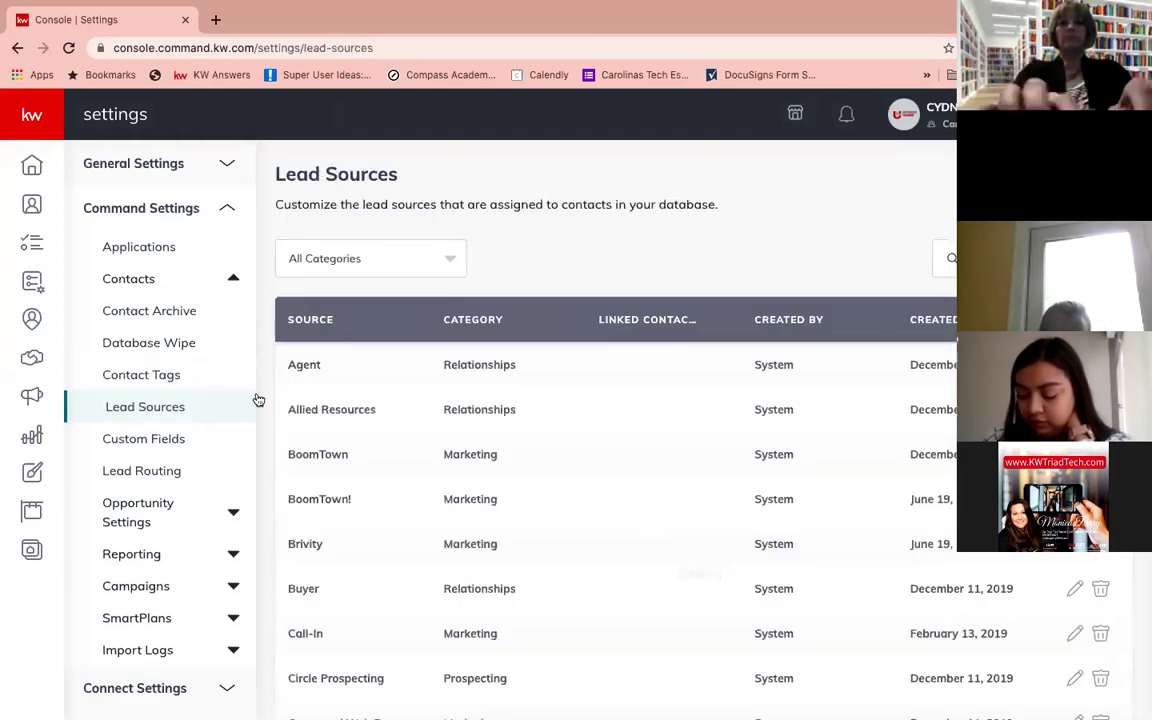
{"action": "scroll", "coordinate": [594, 412], "scroll_direction": "down", "scroll_amount": 3}
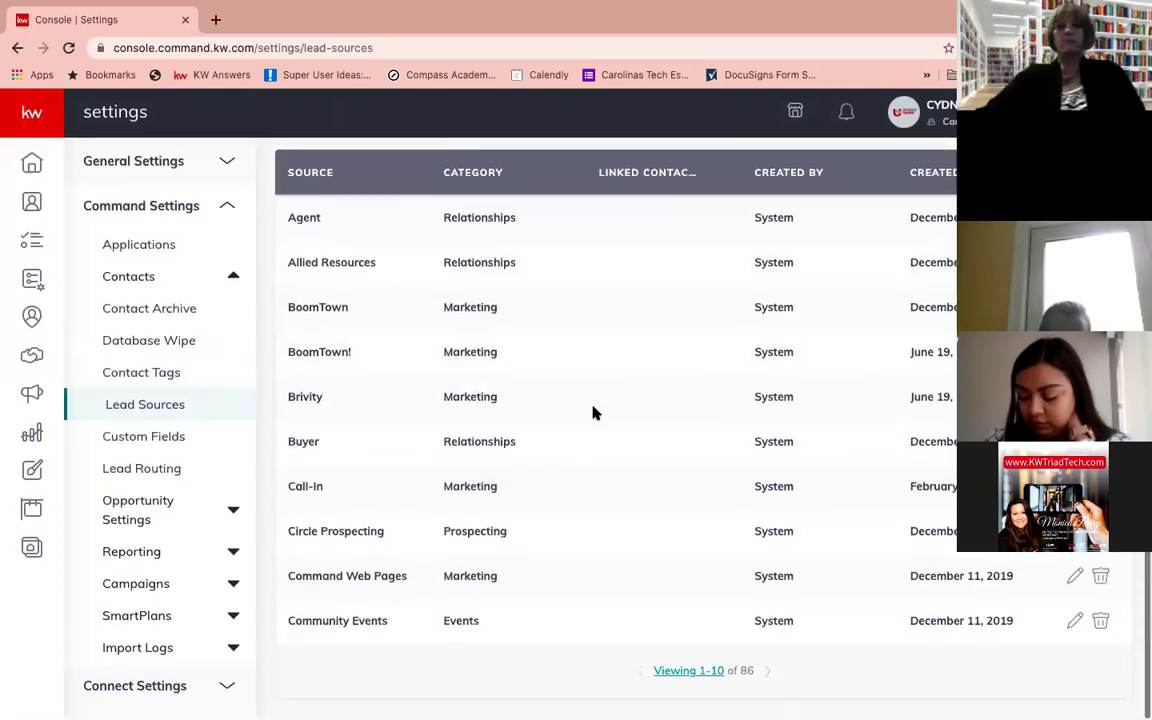
{"action": "scroll", "coordinate": [594, 412], "scroll_direction": "up", "scroll_amount": 3}
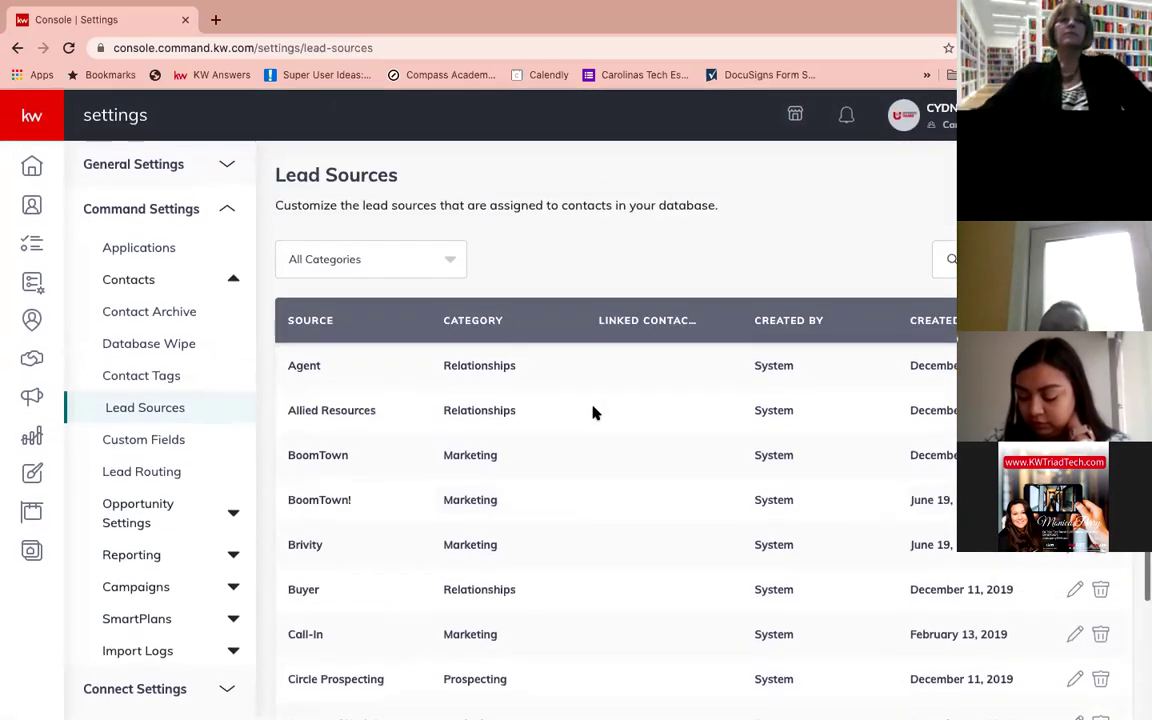
{"action": "scroll", "coordinate": [594, 412], "scroll_direction": "down", "scroll_amount": 1}
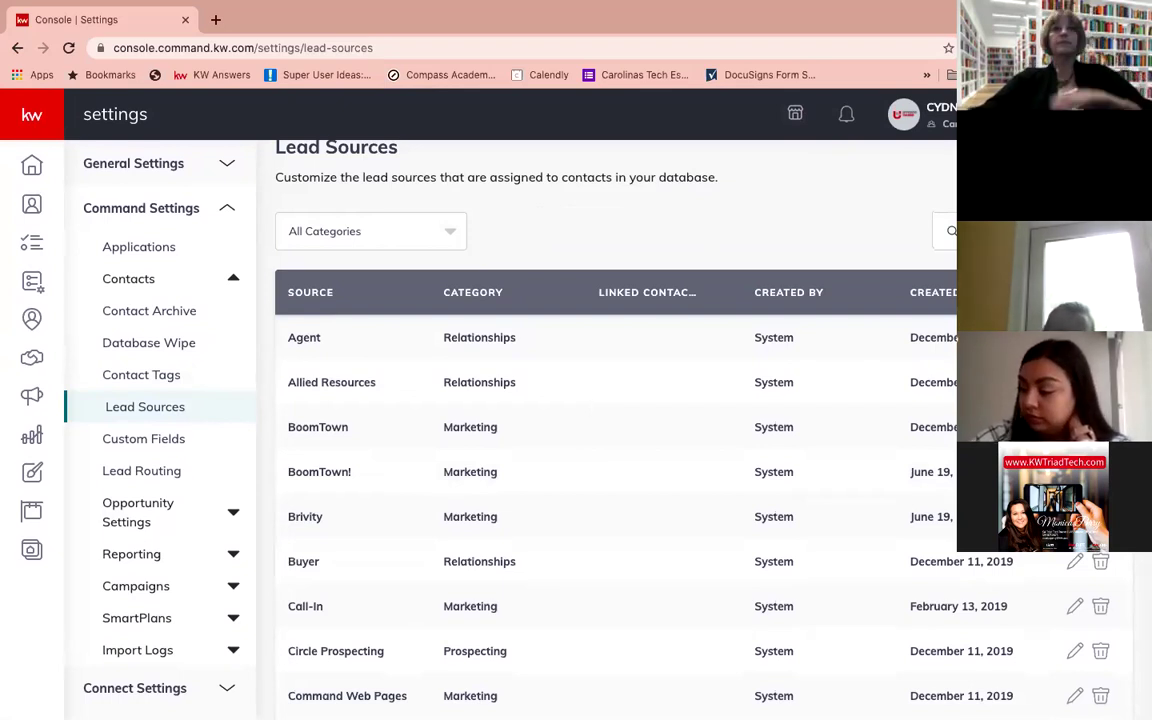
{"action": "left_click", "coordinate": [328, 236]}
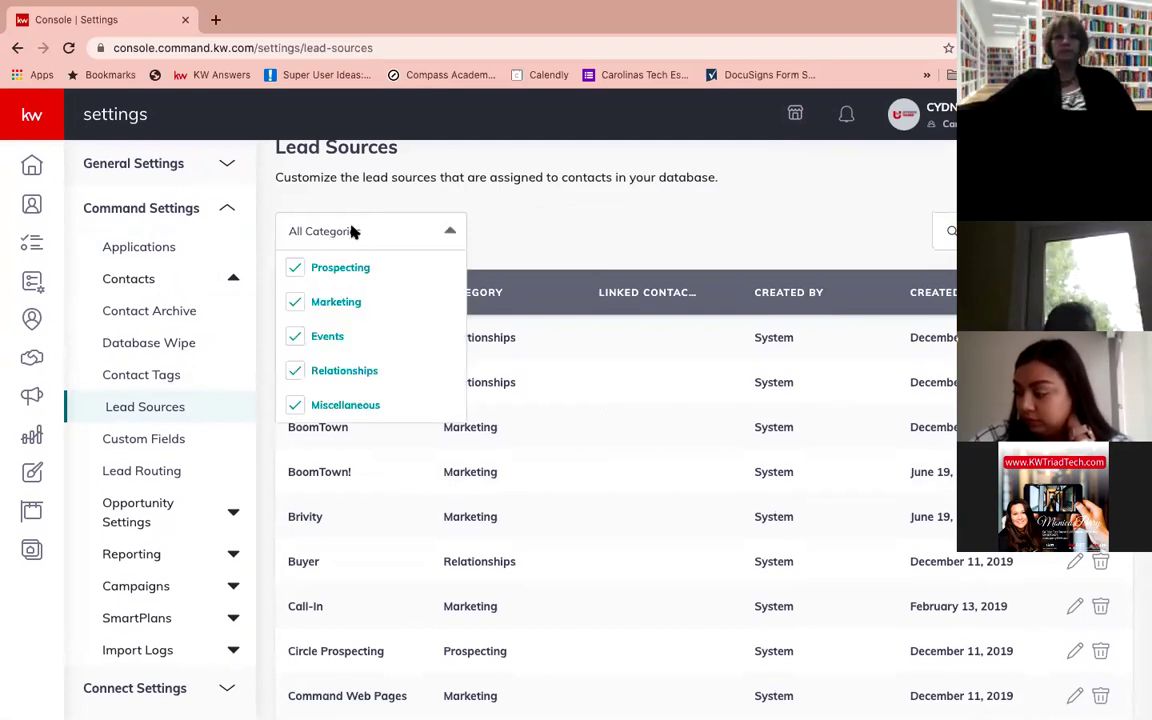
{"action": "left_click", "coordinate": [450, 231]}
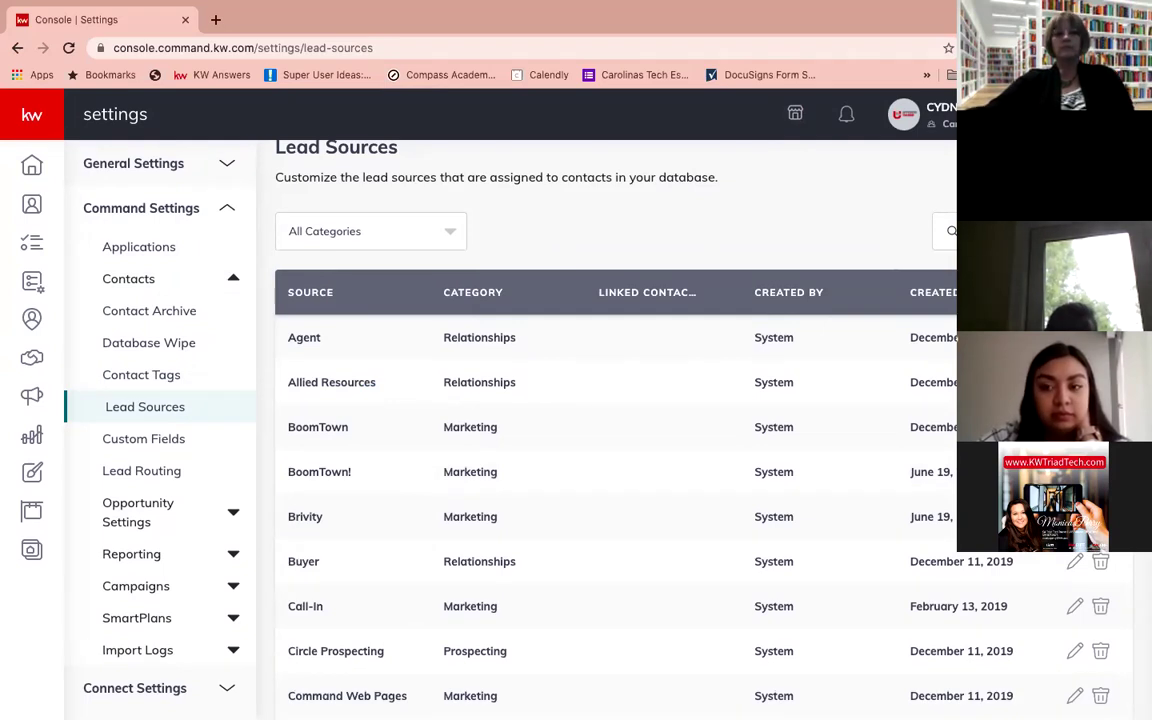
{"action": "scroll", "coordinate": [600, 420], "scroll_direction": "up", "scroll_amount": 1}
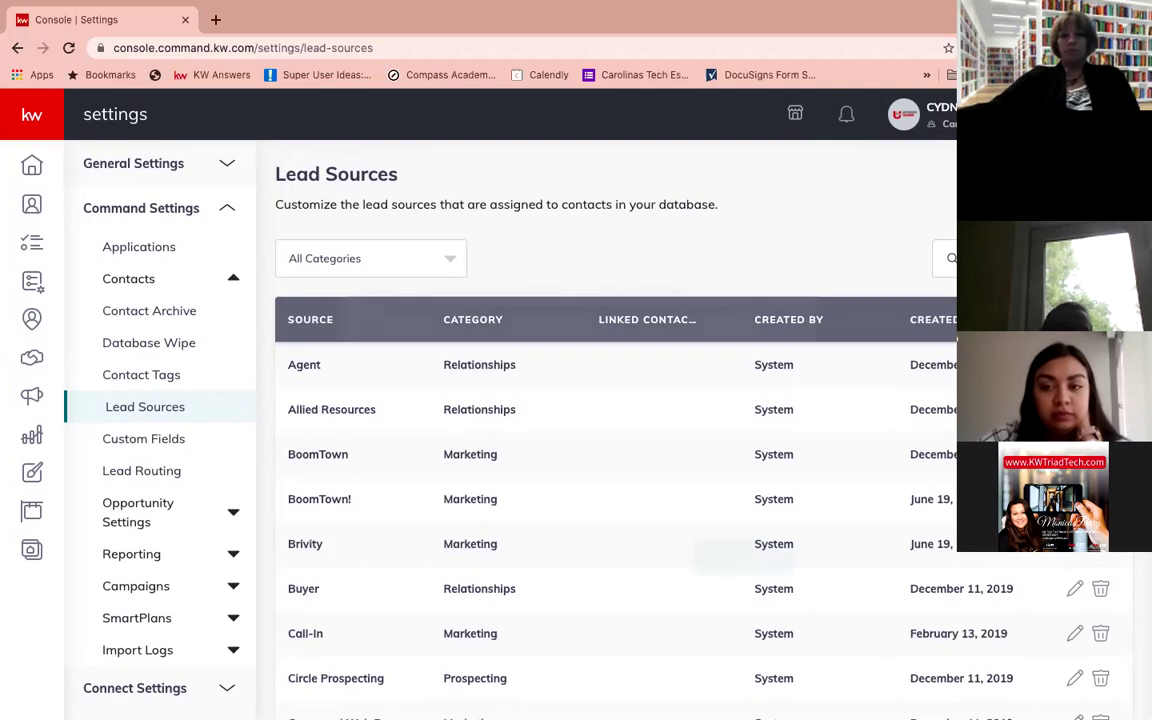
{"action": "left_click", "coordinate": [1058, 182]}
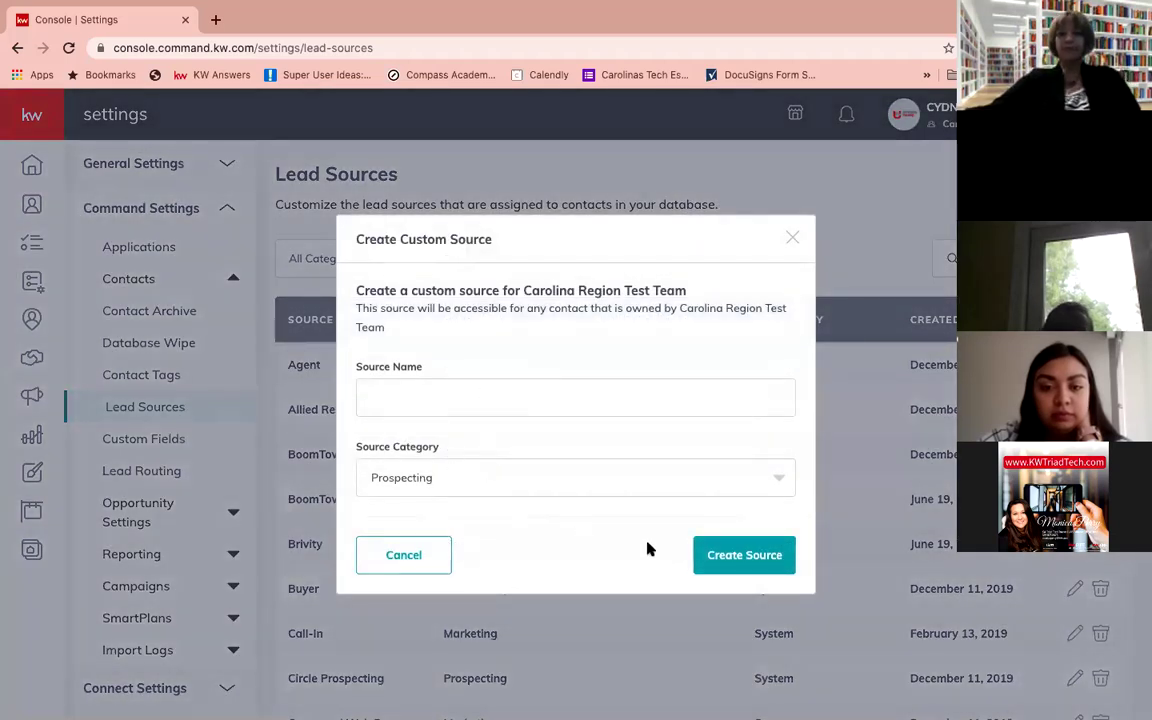
{"action": "left_click", "coordinate": [792, 238]}
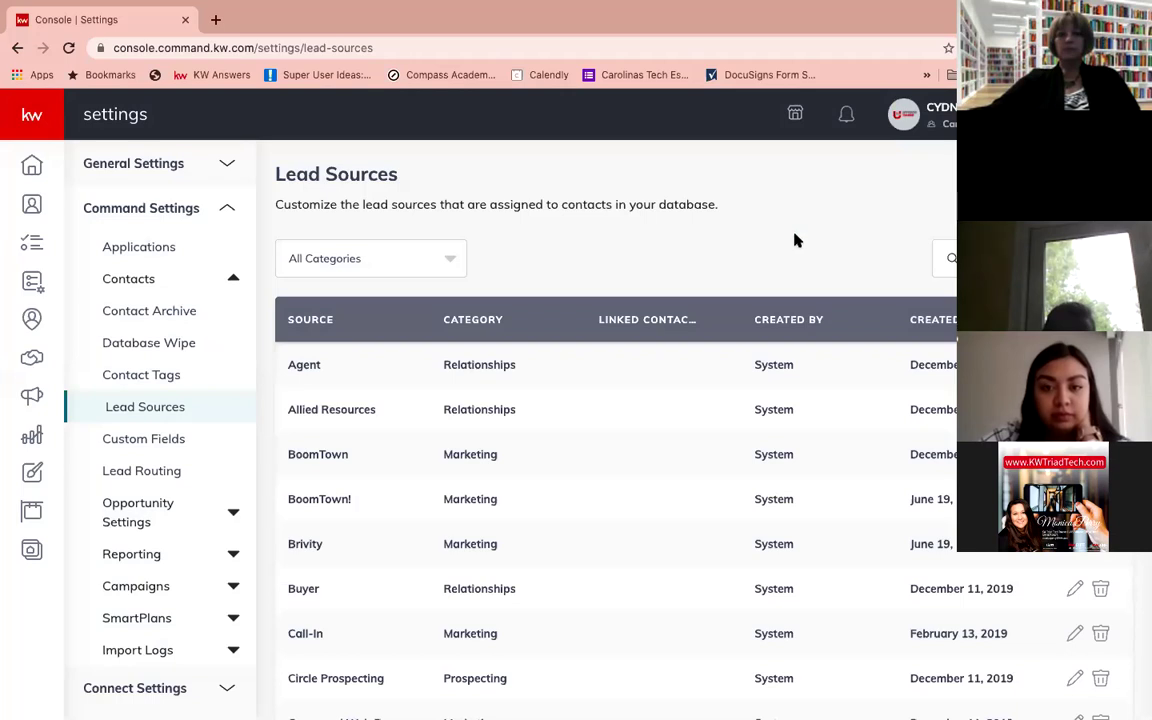
- Start a new contact custom field named Favorite Drink with type Text Field, leaving Make Default Custom Field off
{"action": "left_click", "coordinate": [170, 438]}
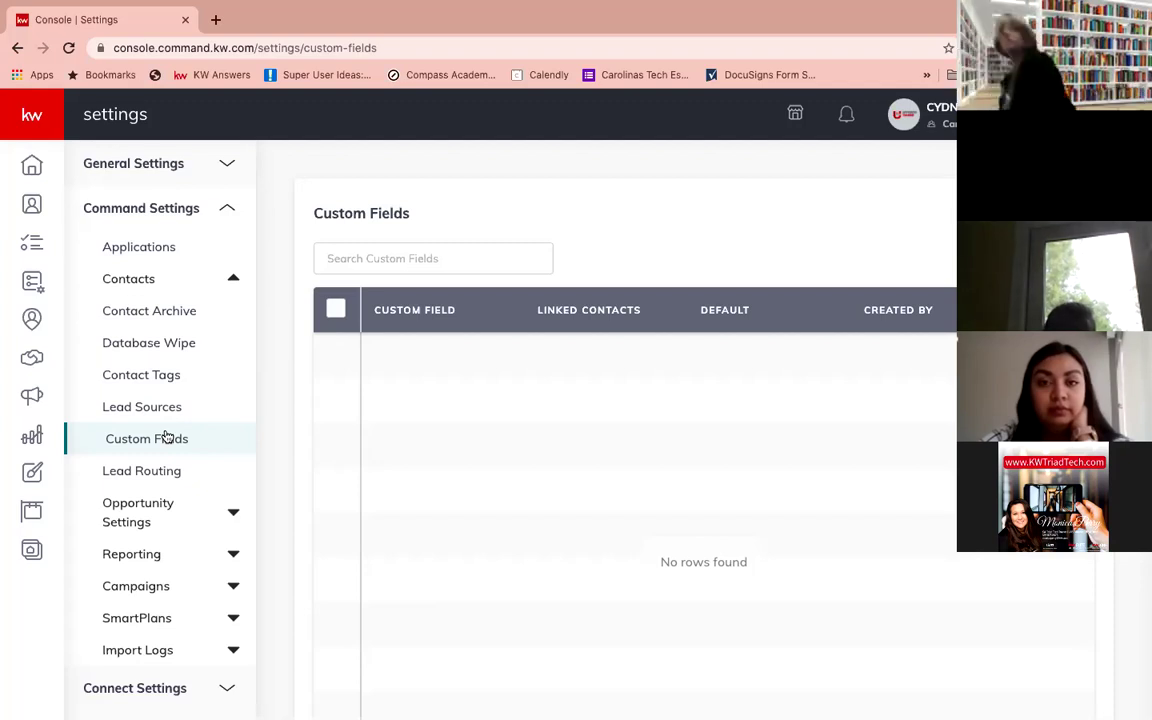
{"action": "left_click", "coordinate": [978, 285]}
{"action": "left_click", "coordinate": [548, 381]}
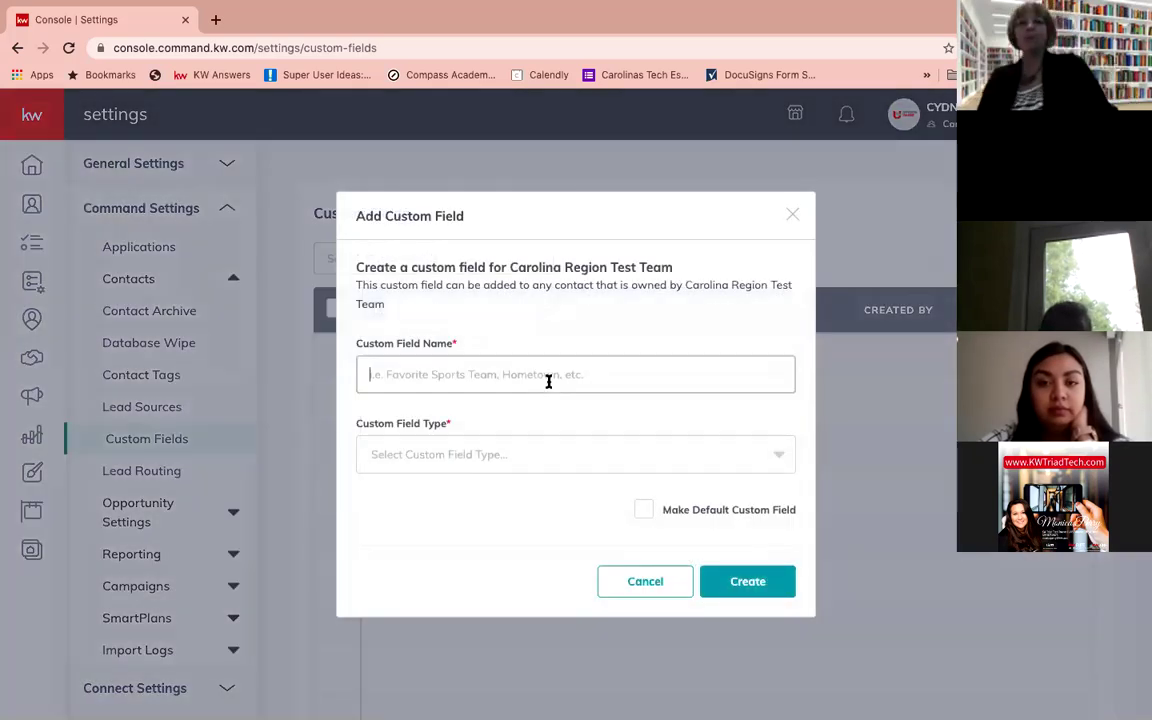
{"action": "type", "text": "F"}
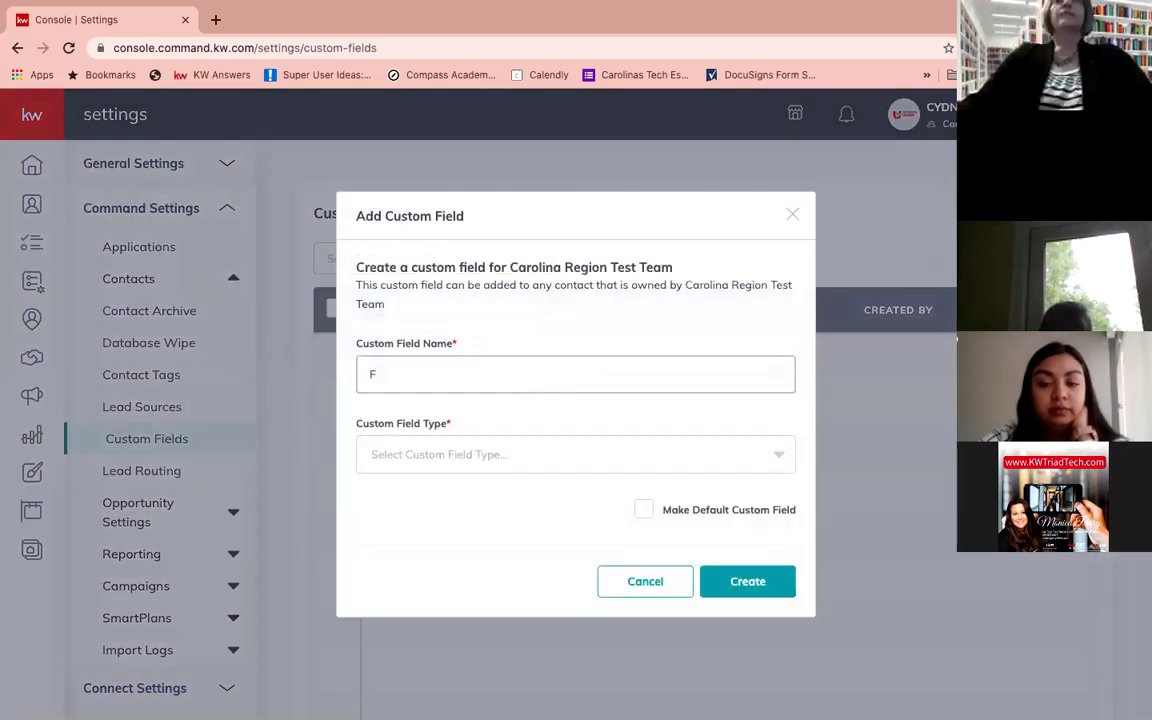
{"action": "type", "text": "avorite "}
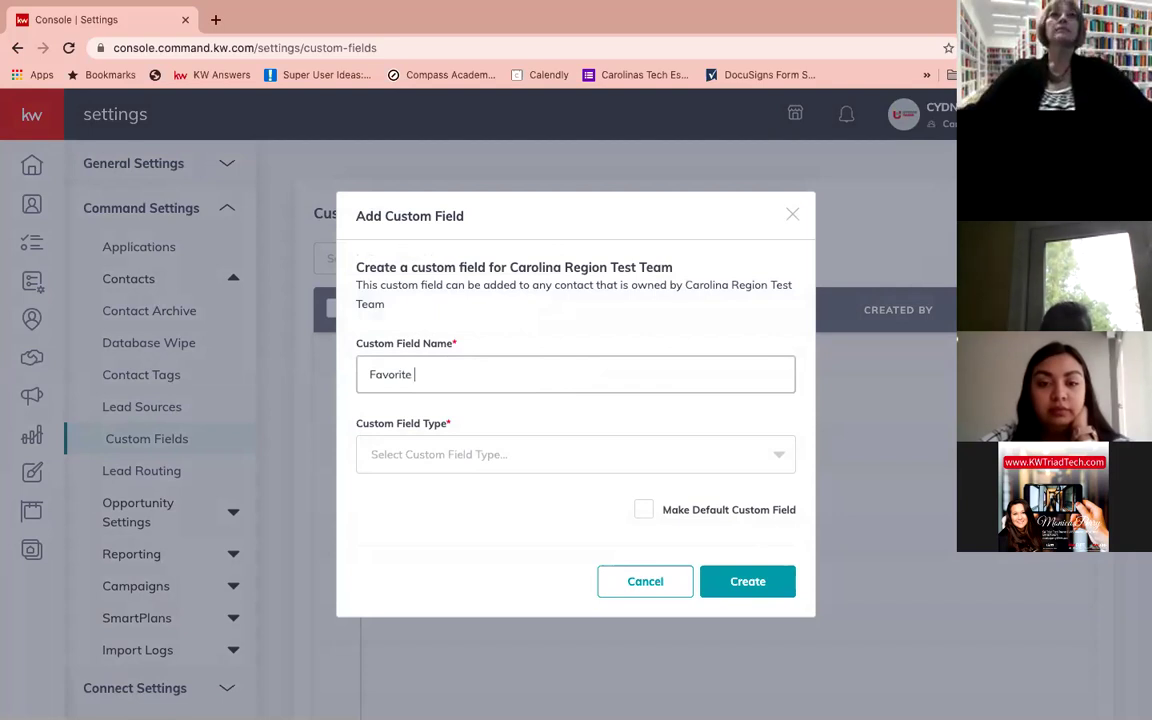
{"action": "type", "text": "Drink"}
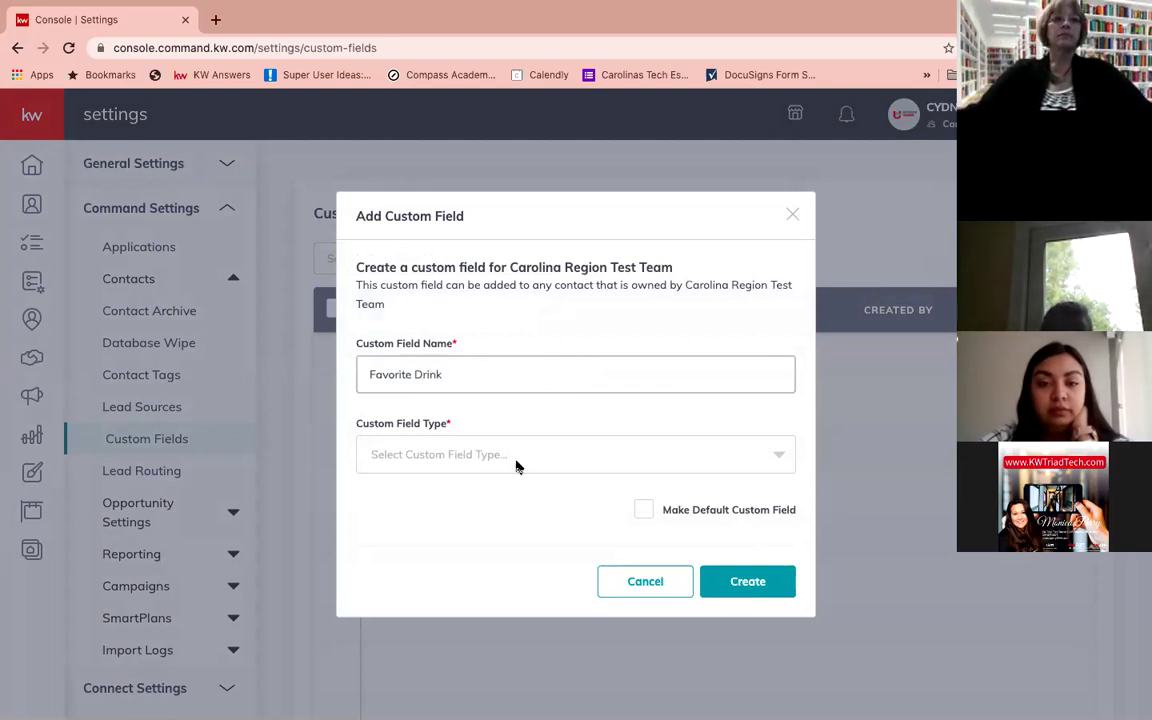
{"action": "left_click", "coordinate": [515, 462]}
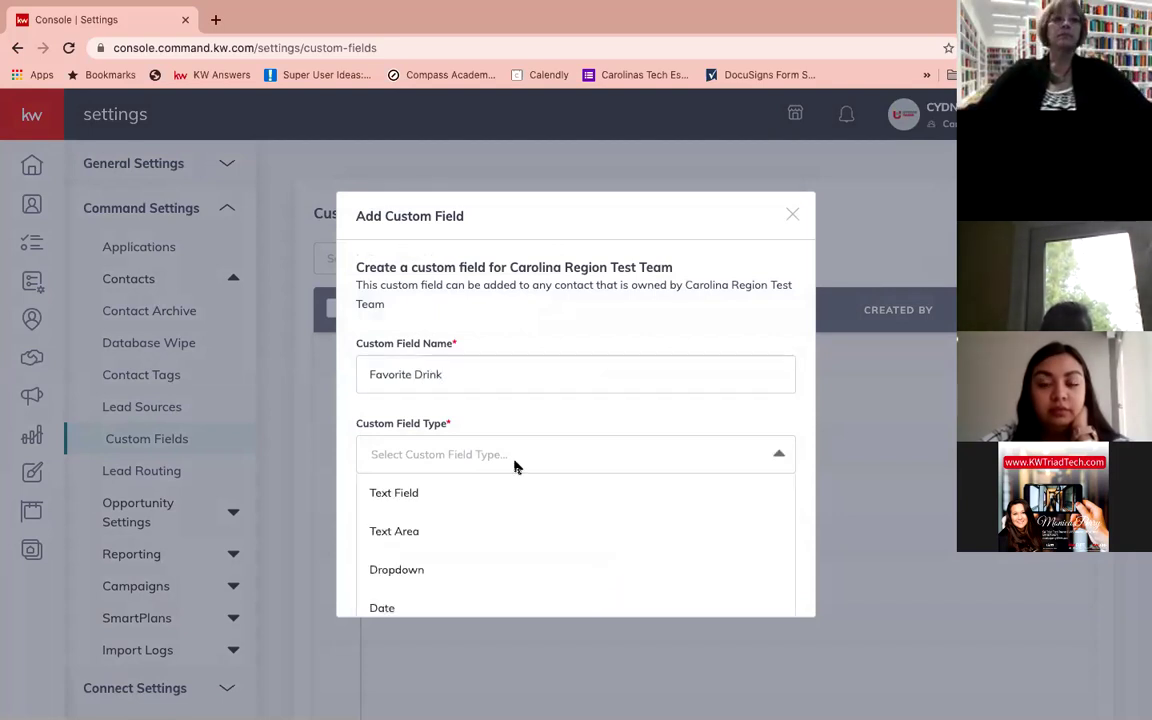
{"action": "left_click", "coordinate": [429, 500]}
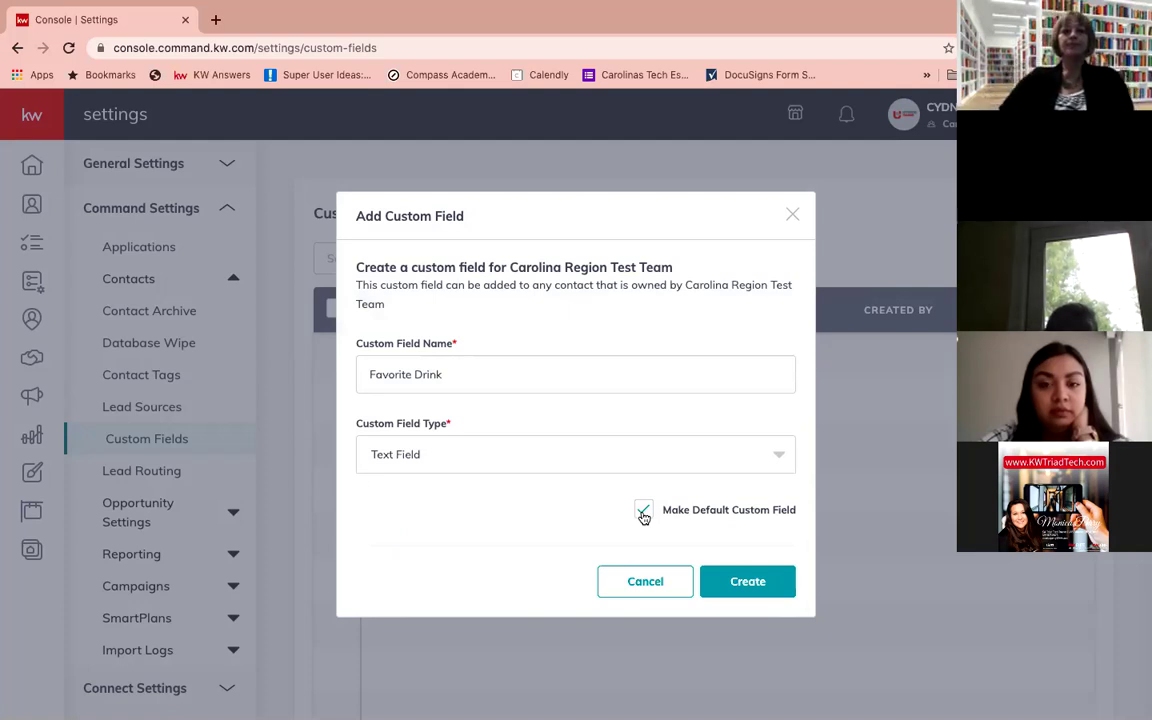
{"action": "left_click", "coordinate": [644, 512]}
- Rename the new custom field as Pre Qual and set its type to Checkbox
{"action": "double_click", "coordinate": [596, 369]}
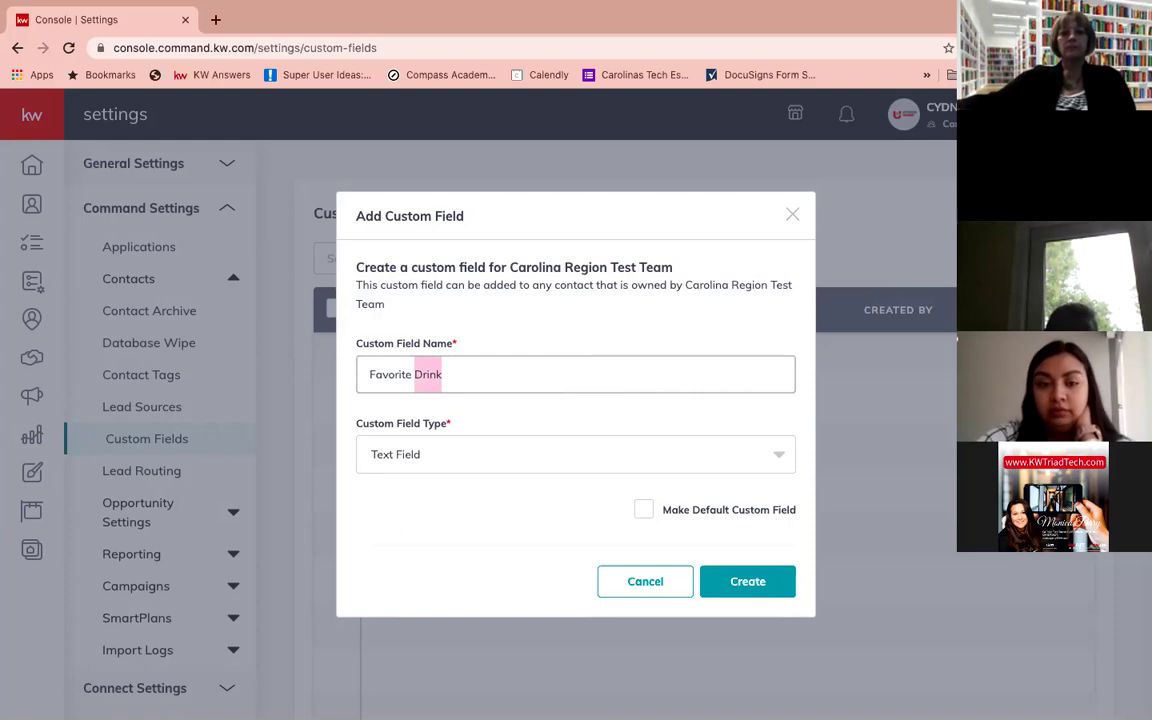
{"action": "key", "text": "BackSpace"}
{"action": "key", "text": "BackSpace"}
{"action": "key", "text": "BackSpace"}
{"action": "key", "text": "BackSpace"}
{"action": "key", "text": "BackSpace"}
{"action": "key", "text": "BackSpace"}
{"action": "key", "text": "BackSpace"}
{"action": "key", "text": "BackSpace"}
{"action": "key", "text": "BackSpace"}
{"action": "key", "text": "BackSpace"}
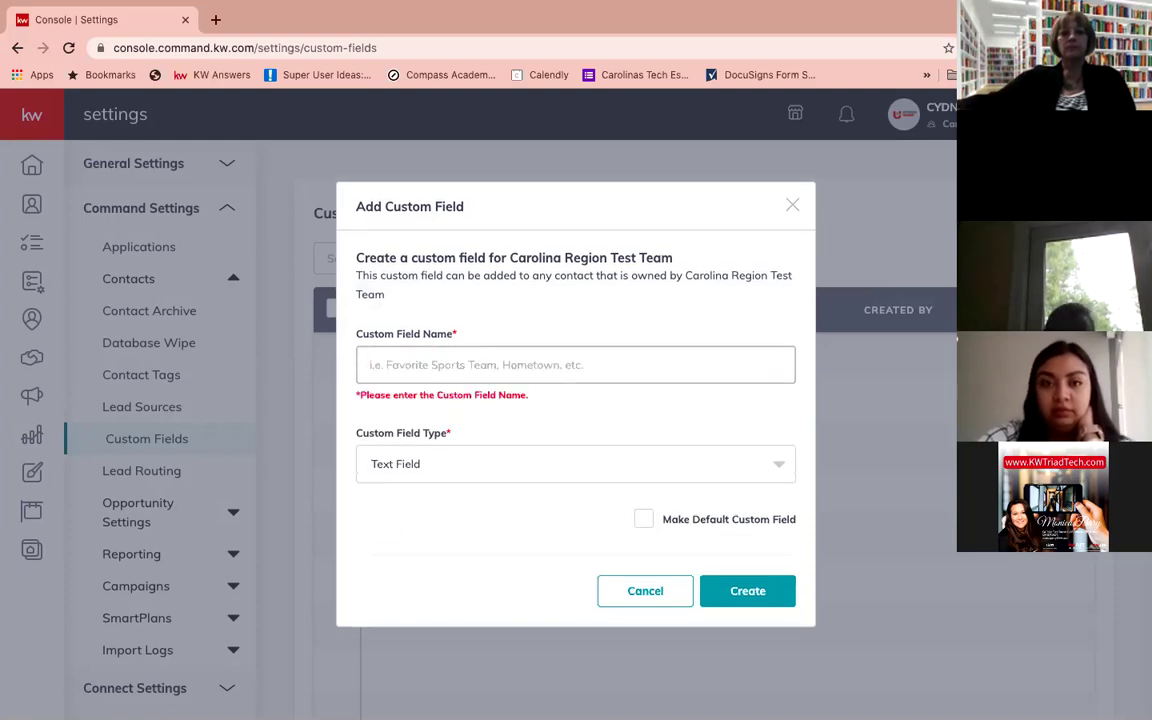
{"action": "type", "text": "Pre Qual"}
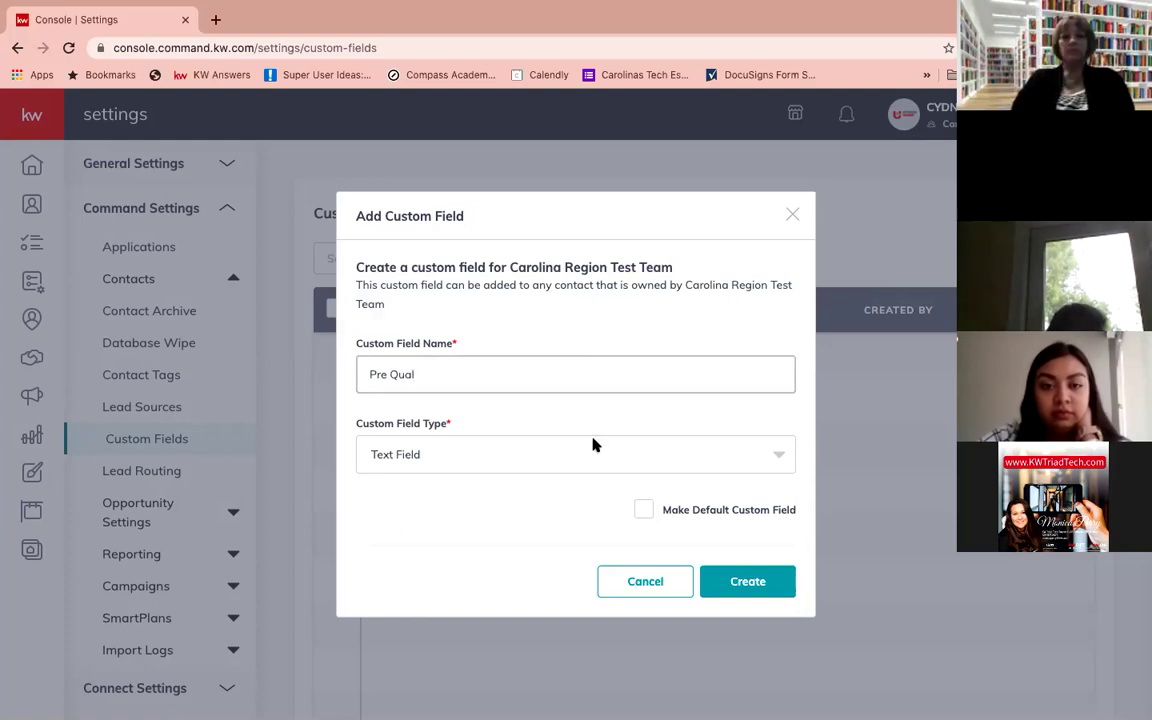
{"action": "left_click", "coordinate": [589, 463]}
{"action": "scroll", "coordinate": [546, 514], "scroll_direction": "down", "scroll_amount": 2}
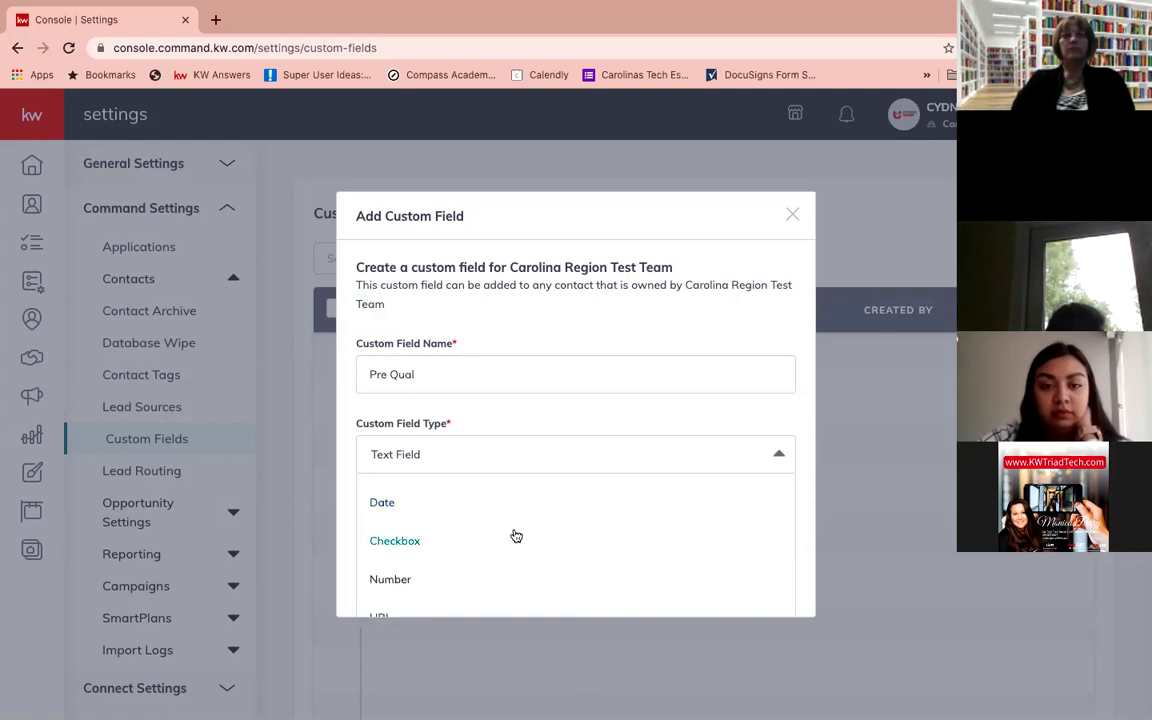
{"action": "left_click", "coordinate": [515, 540]}
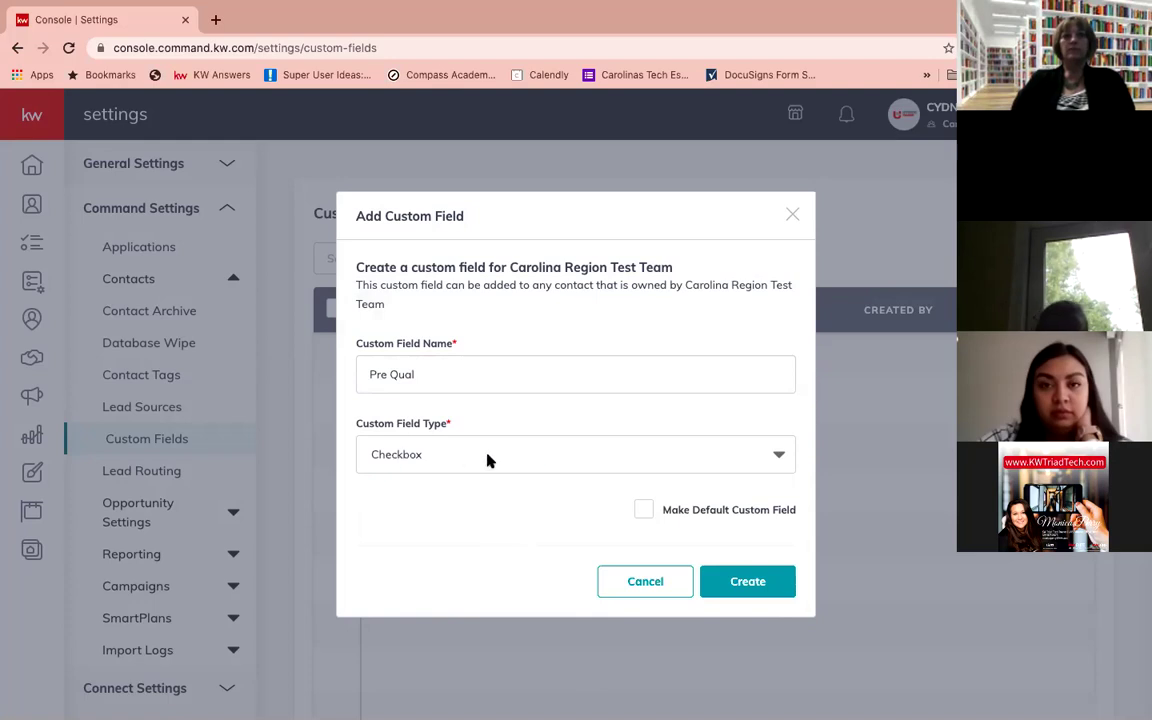
- Rename the new custom field as SHARED APP and set its type to Date
{"action": "double_click", "coordinate": [489, 369]}
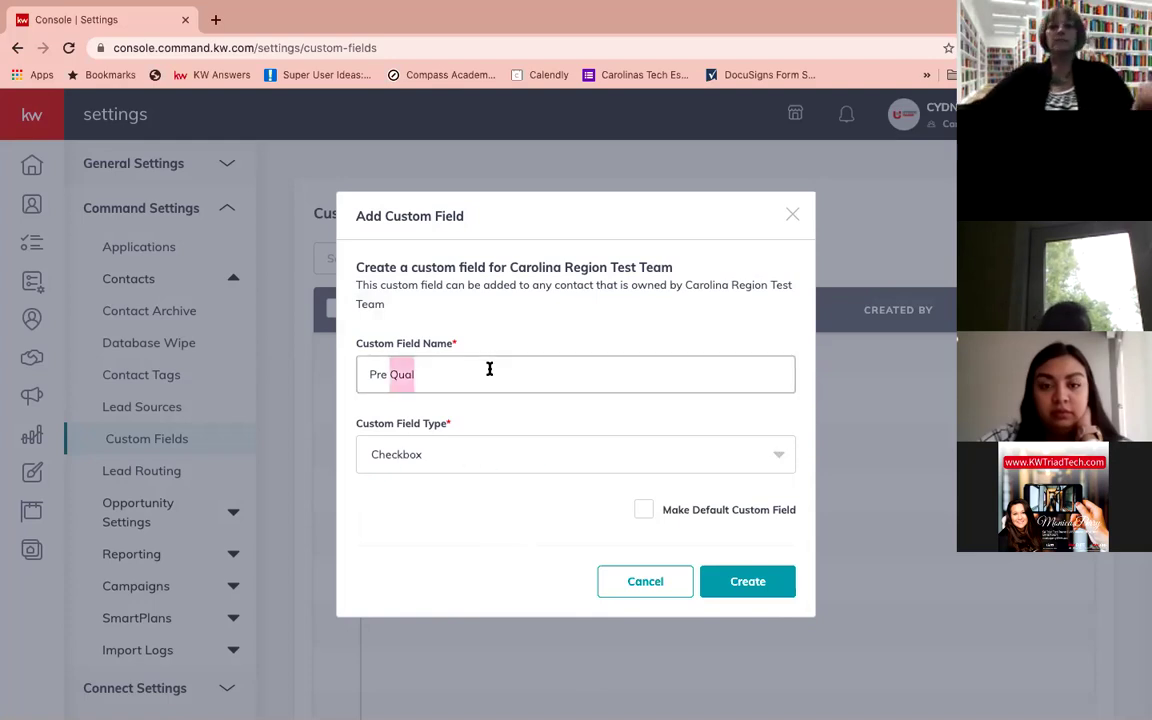
{"action": "triple_click", "coordinate": [489, 369]}
{"action": "key", "text": "BackSpace"}
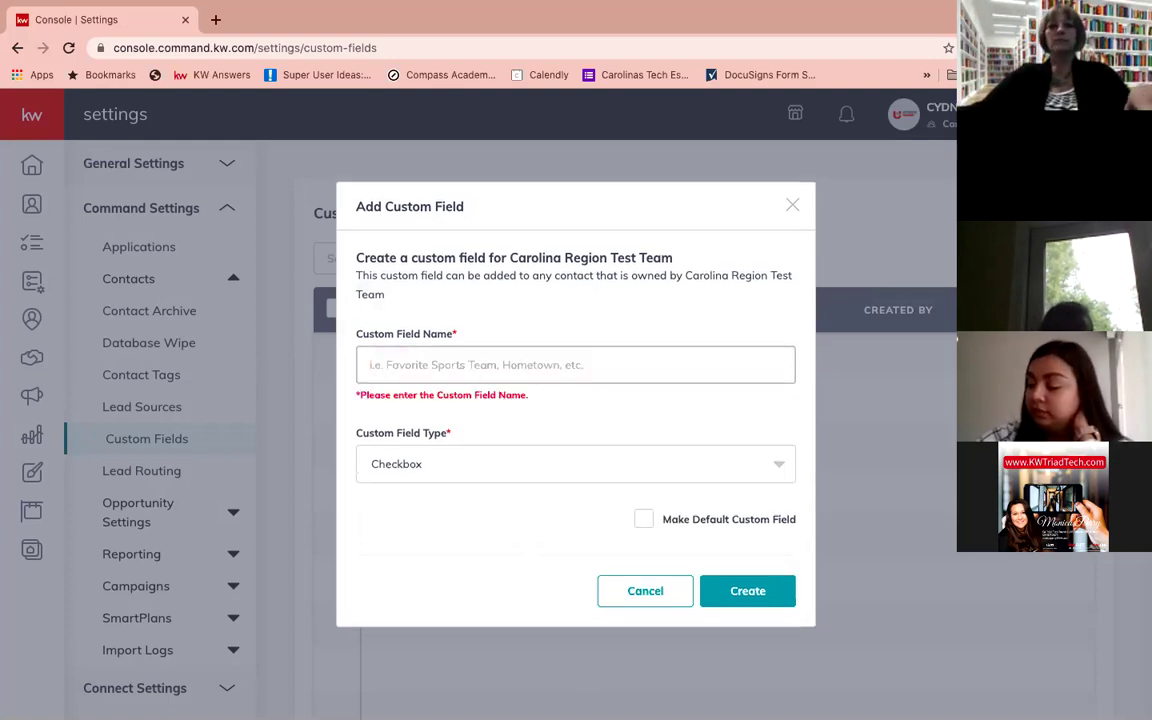
{"action": "type", "text": "SHARED"}
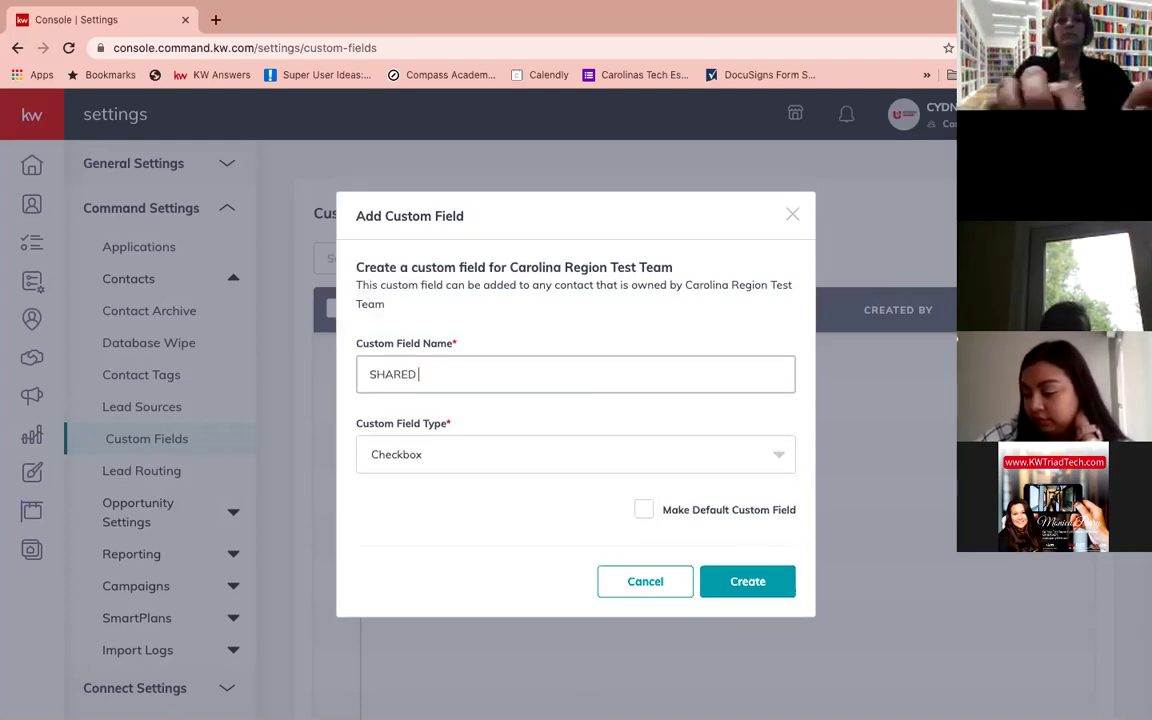
{"action": "type", "text": " APP"}
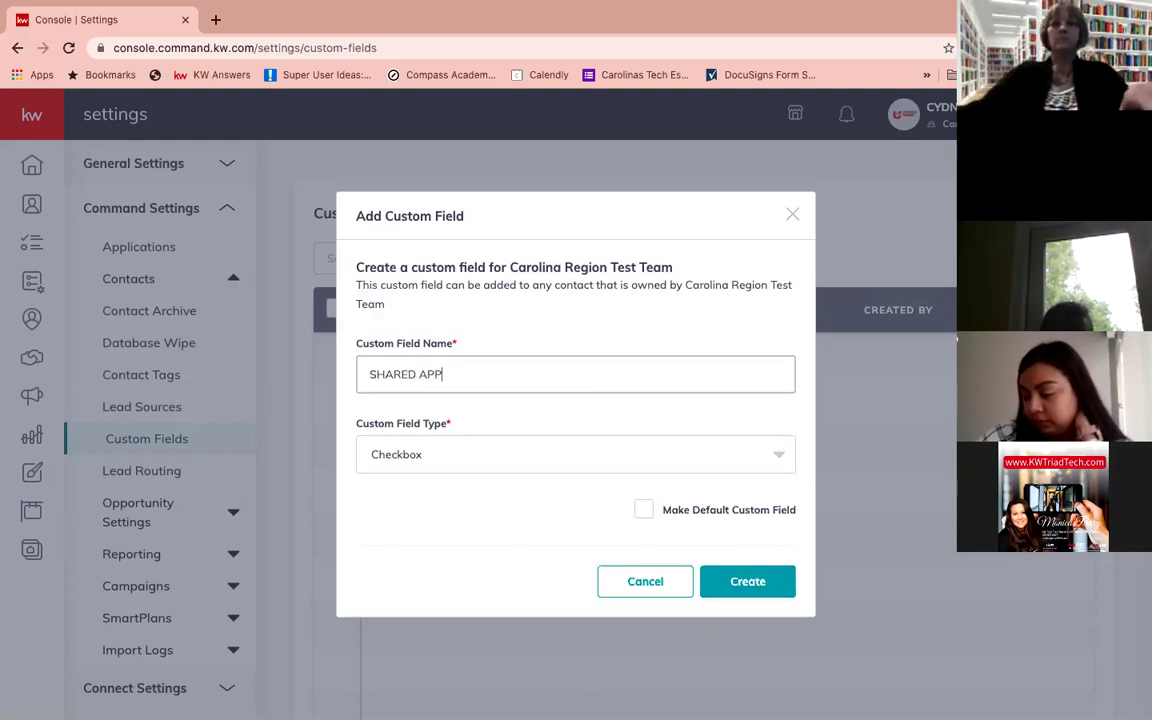
{"action": "left_click", "coordinate": [481, 456]}
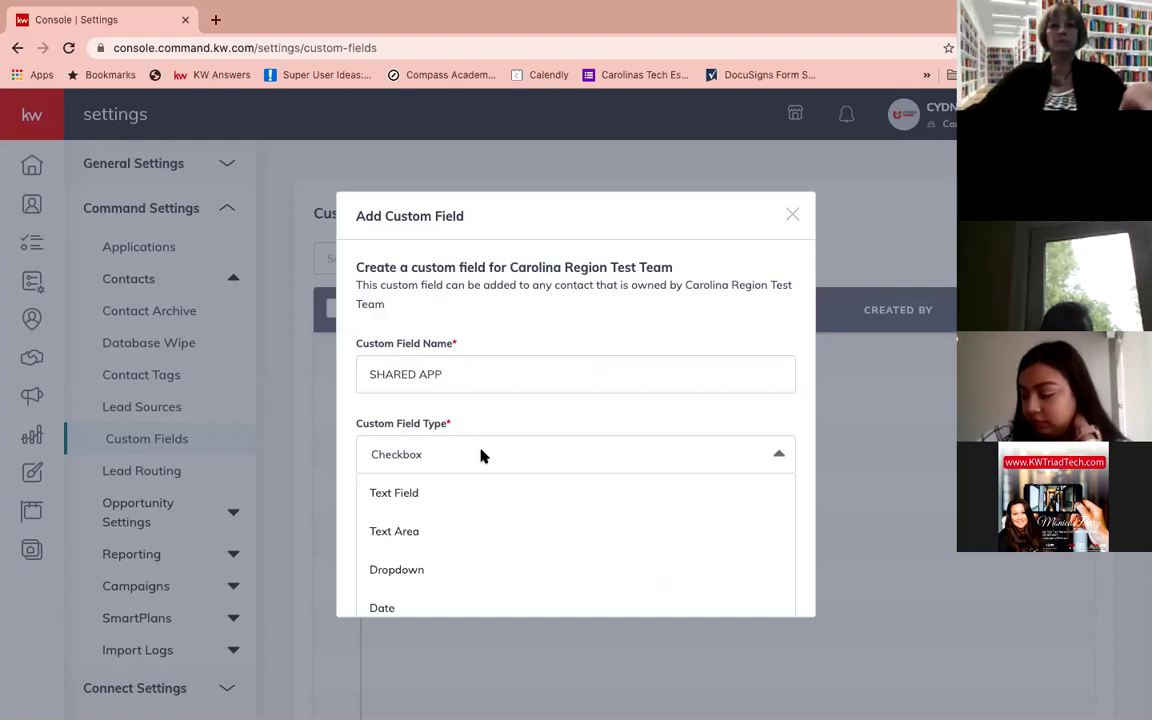
{"action": "scroll", "coordinate": [471, 492], "scroll_direction": "down", "scroll_amount": 2}
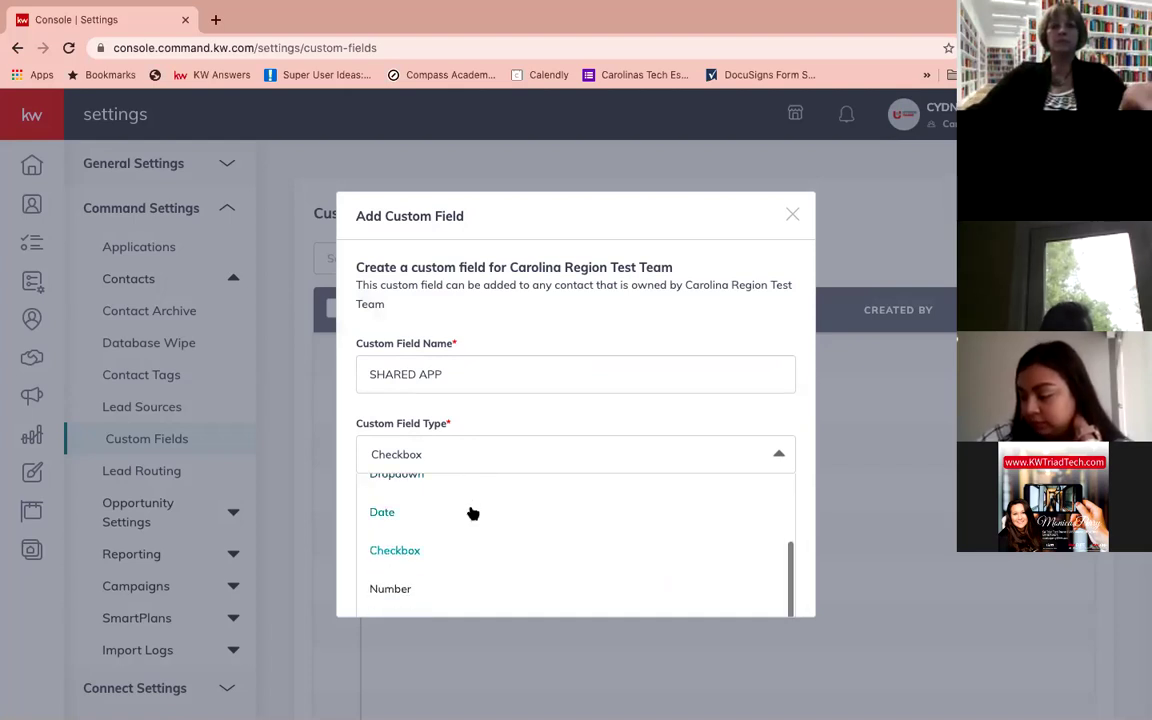
{"action": "left_click", "coordinate": [471, 520]}
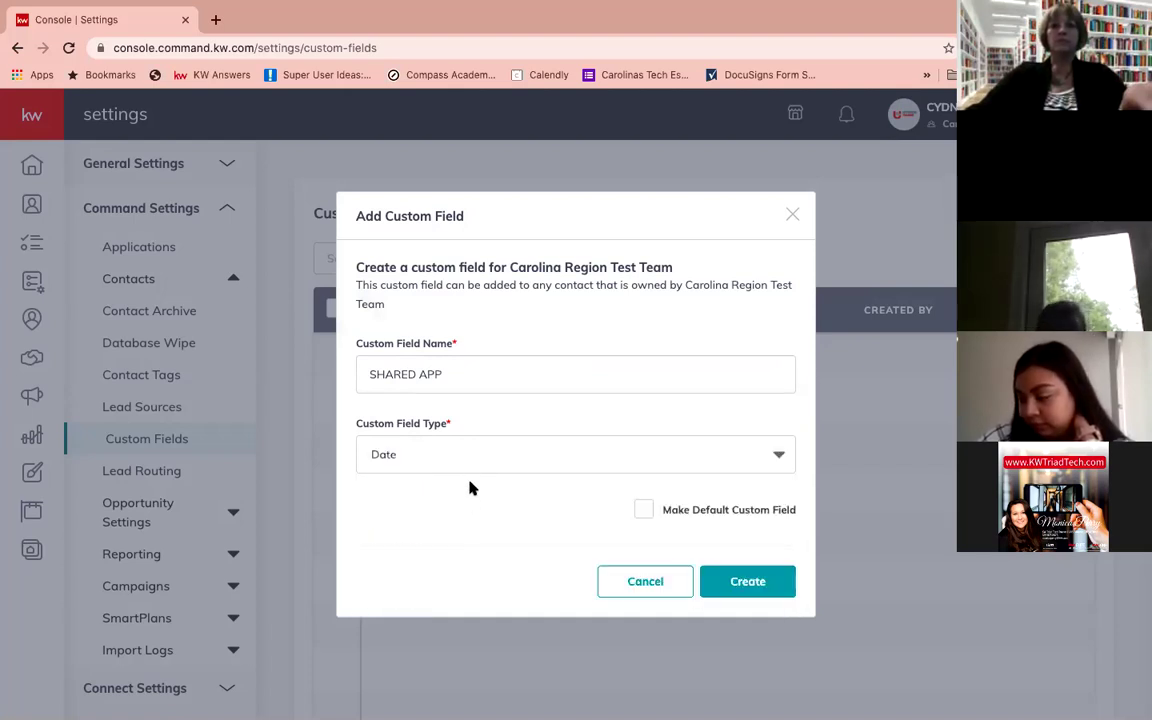
- Review the available custom field types, then discard the SHARED APP field without creating it
{"action": "left_click", "coordinate": [466, 462]}
{"action": "scroll", "coordinate": [446, 549], "scroll_direction": "down", "scroll_amount": 1}
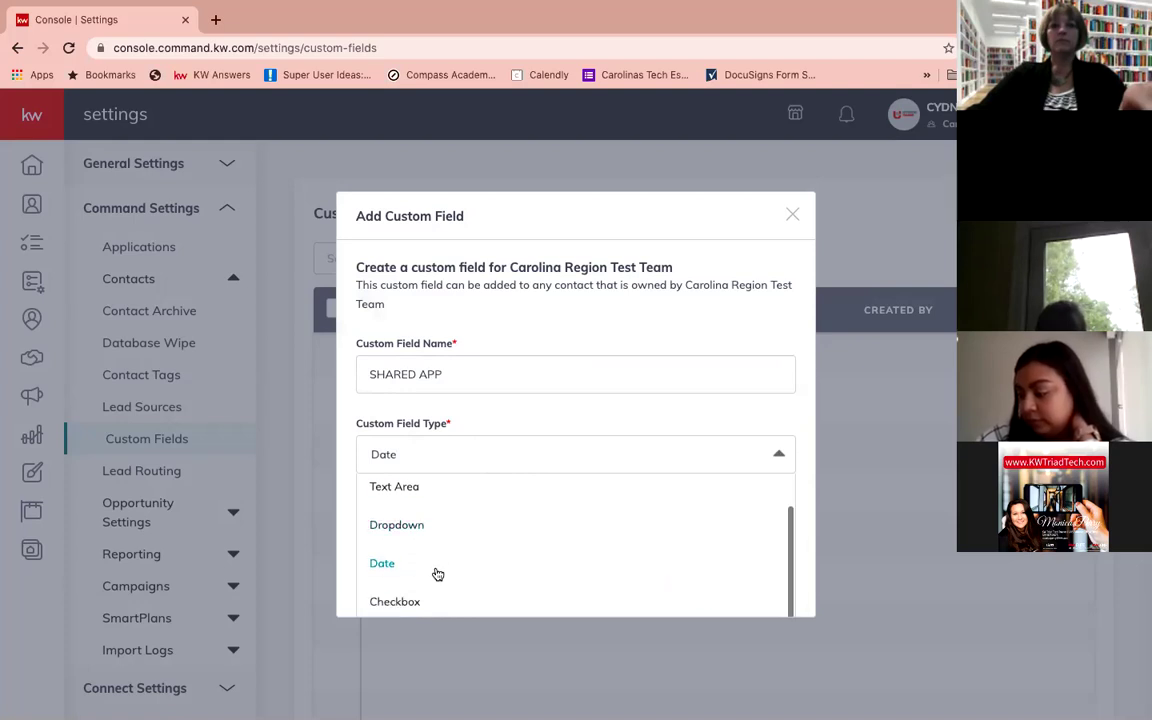
{"action": "scroll", "coordinate": [437, 575], "scroll_direction": "down", "scroll_amount": 1}
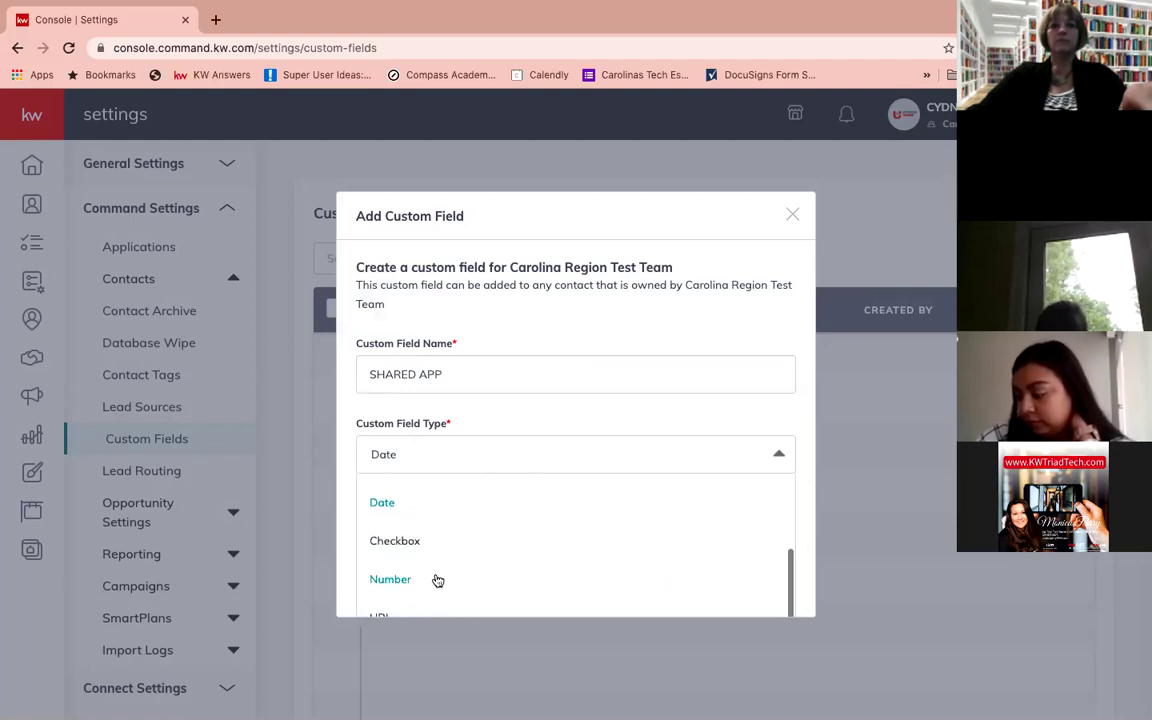
{"action": "left_click", "coordinate": [501, 381]}
{"action": "triple_click", "coordinate": [501, 375]}
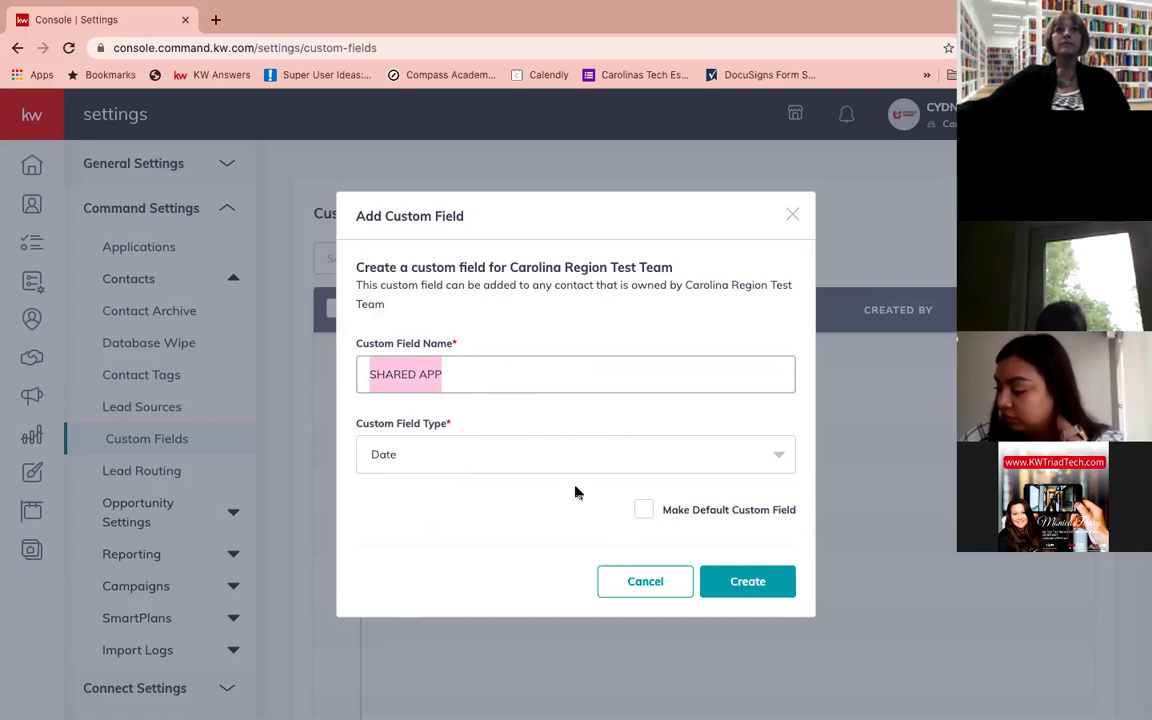
{"action": "left_click", "coordinate": [646, 590]}
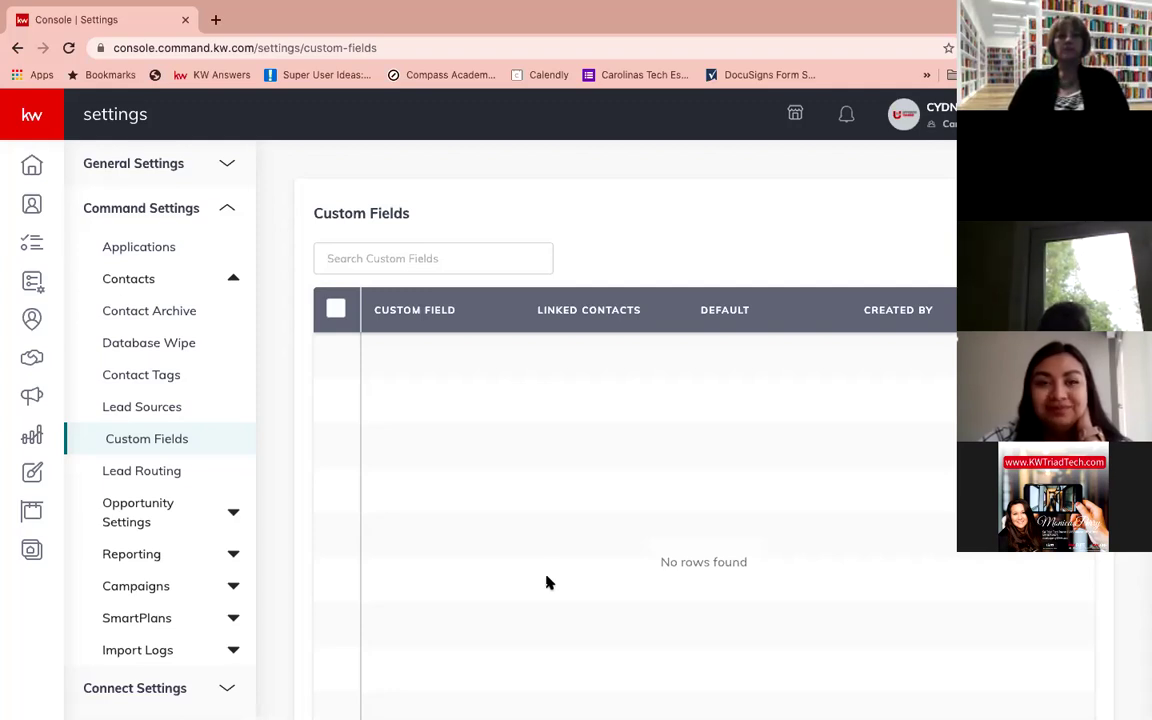
- Start a new route titled FB ADS in the team's Lead Routing settings
{"action": "scroll", "coordinate": [499, 532], "scroll_direction": "down", "scroll_amount": 1}
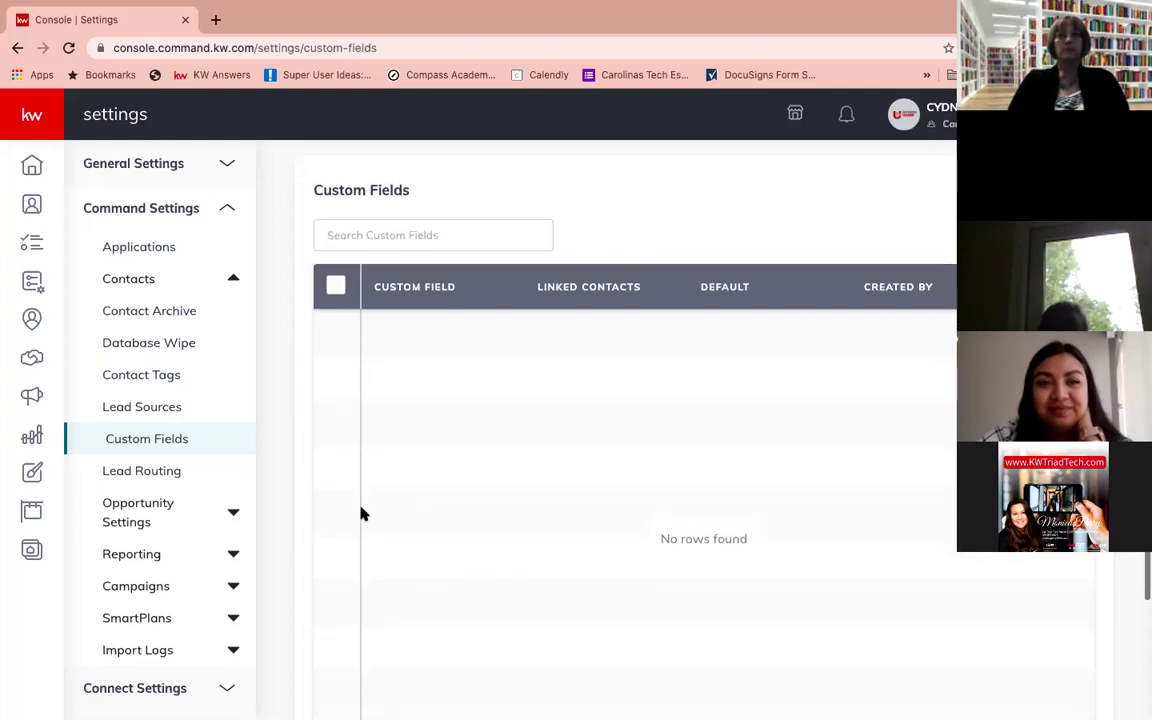
{"action": "left_click", "coordinate": [167, 481]}
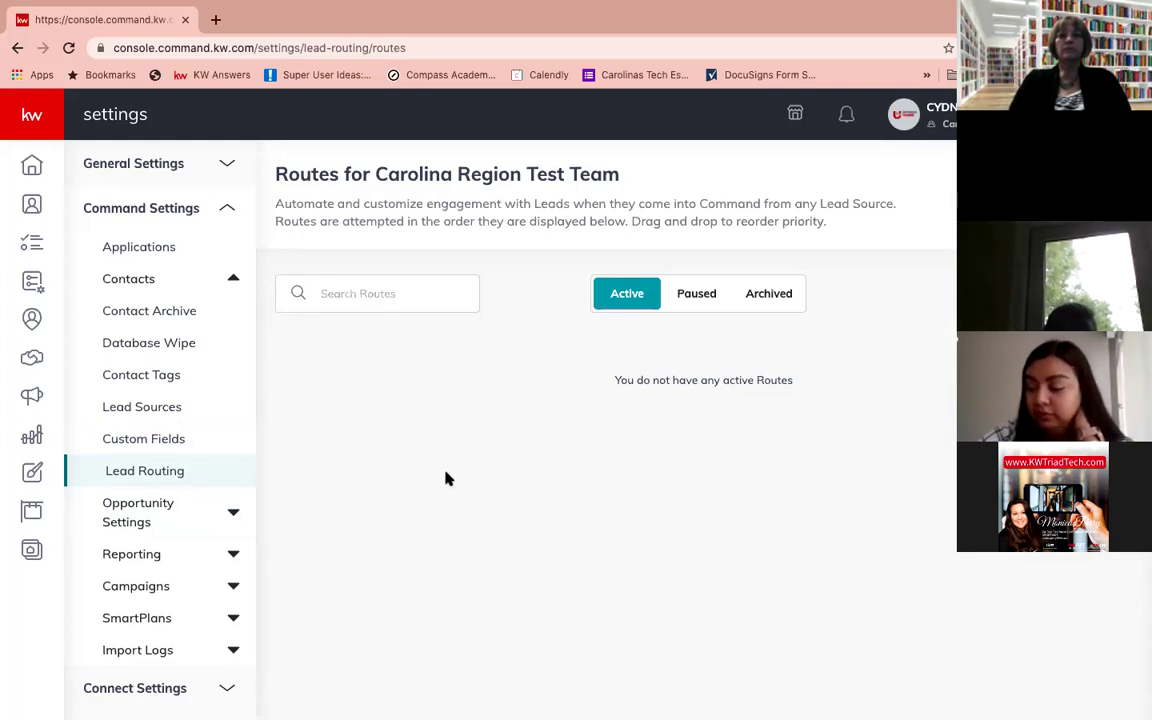
{"action": "left_click", "coordinate": [1068, 293]}
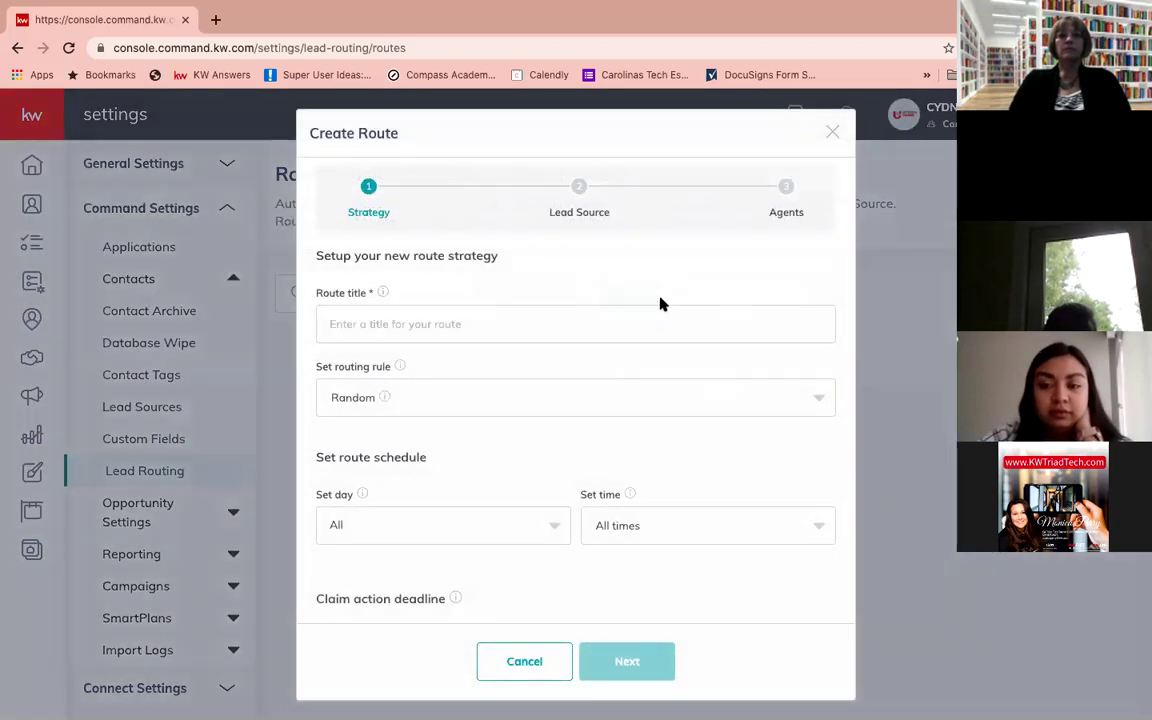
{"action": "left_click", "coordinate": [488, 322]}
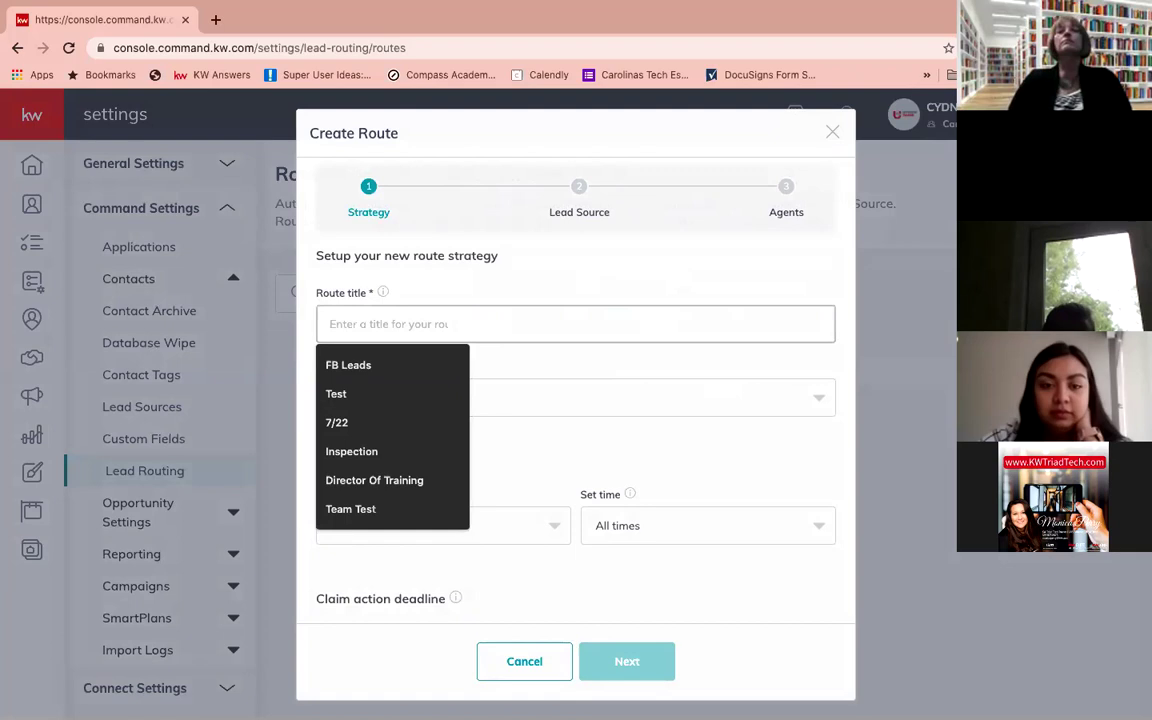
{"action": "type", "text": "FB ADS"}
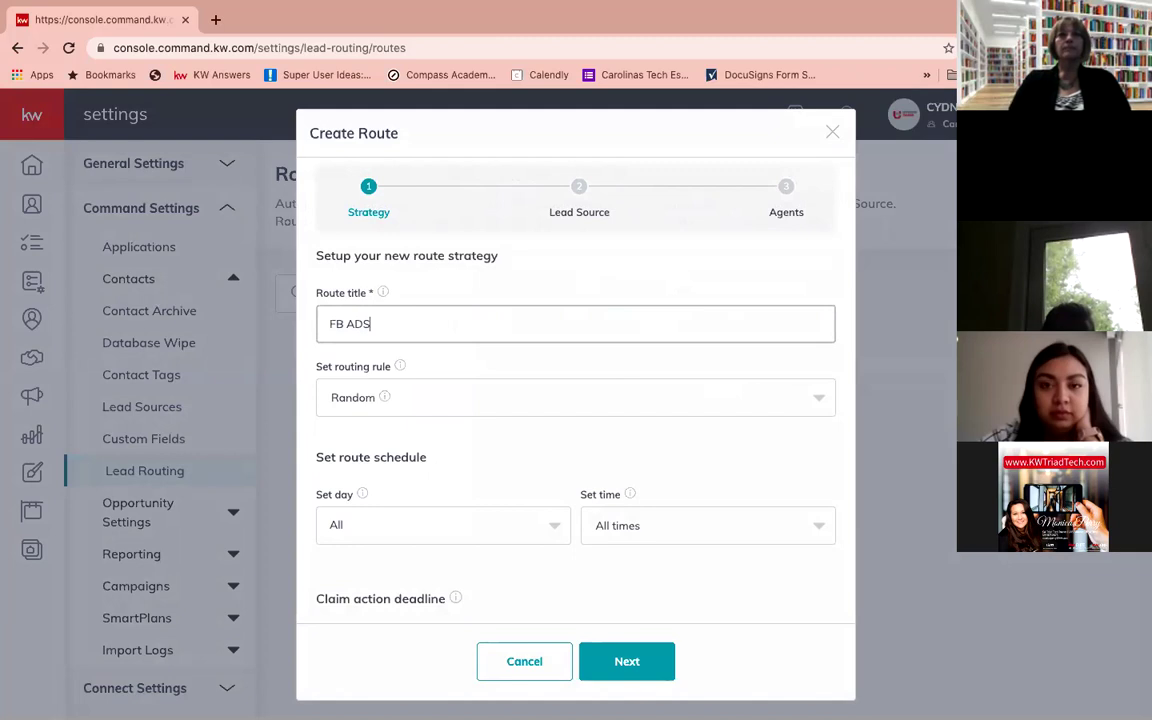
- Read the explanations of the routing rules from Random to Assign To Agent, keeping Random as the route's rule
{"action": "left_click", "coordinate": [443, 405]}
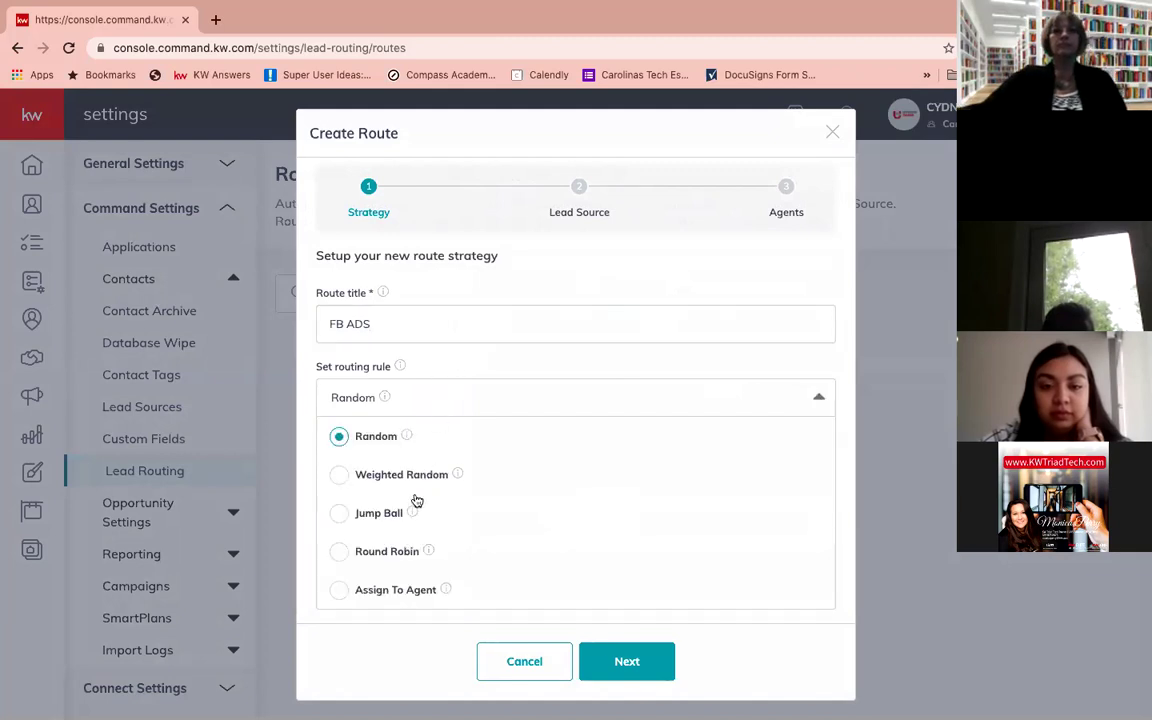
{"action": "scroll", "coordinate": [416, 500], "scroll_direction": "down", "scroll_amount": 1}
{"action": "mouse_move", "coordinate": [416, 500]}
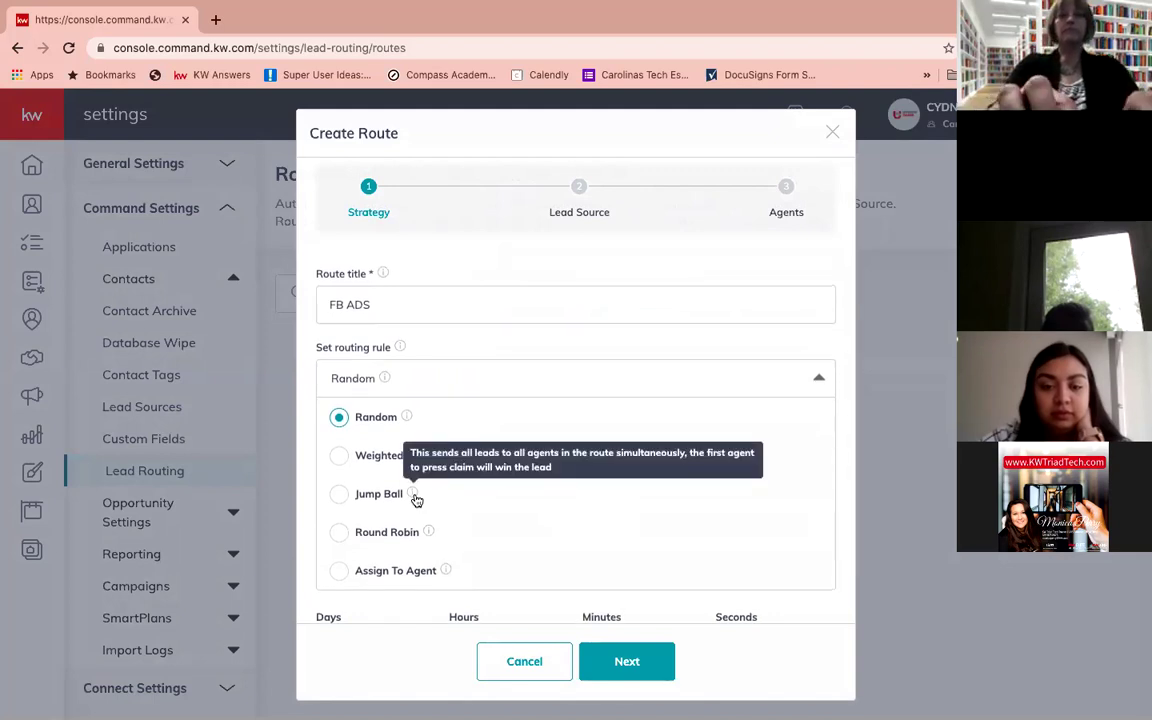
{"action": "scroll", "coordinate": [413, 445], "scroll_direction": "down", "scroll_amount": 1}
{"action": "mouse_move", "coordinate": [405, 417]}
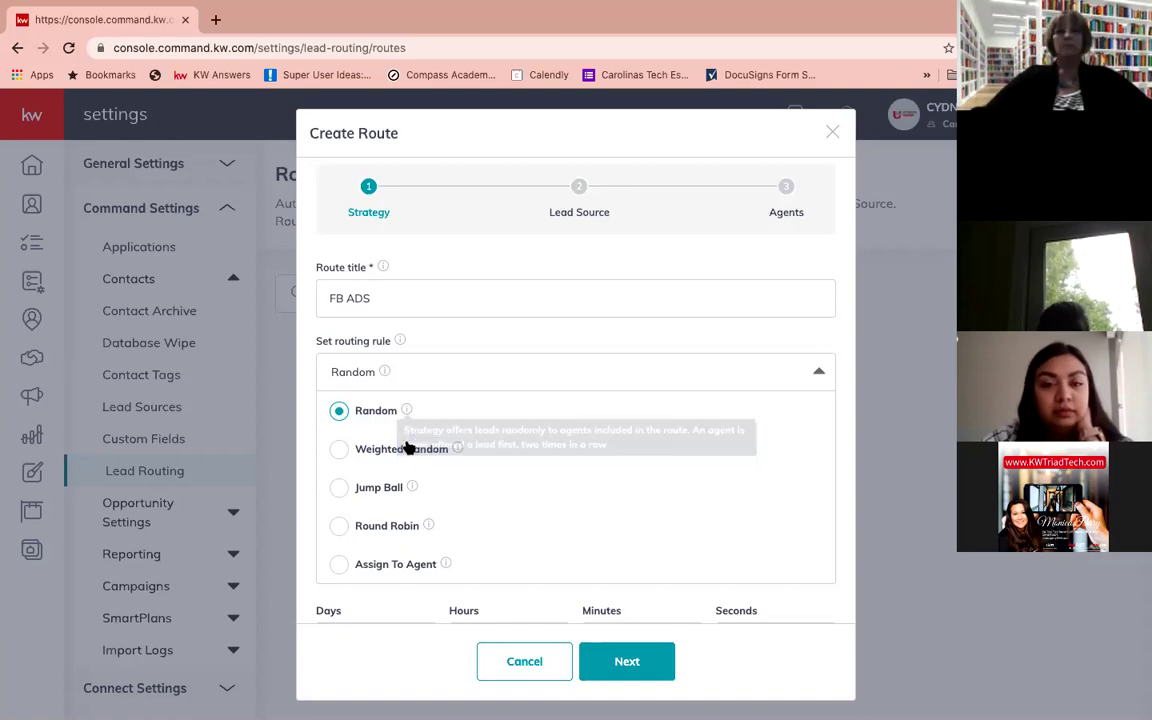
{"action": "mouse_move", "coordinate": [463, 452]}
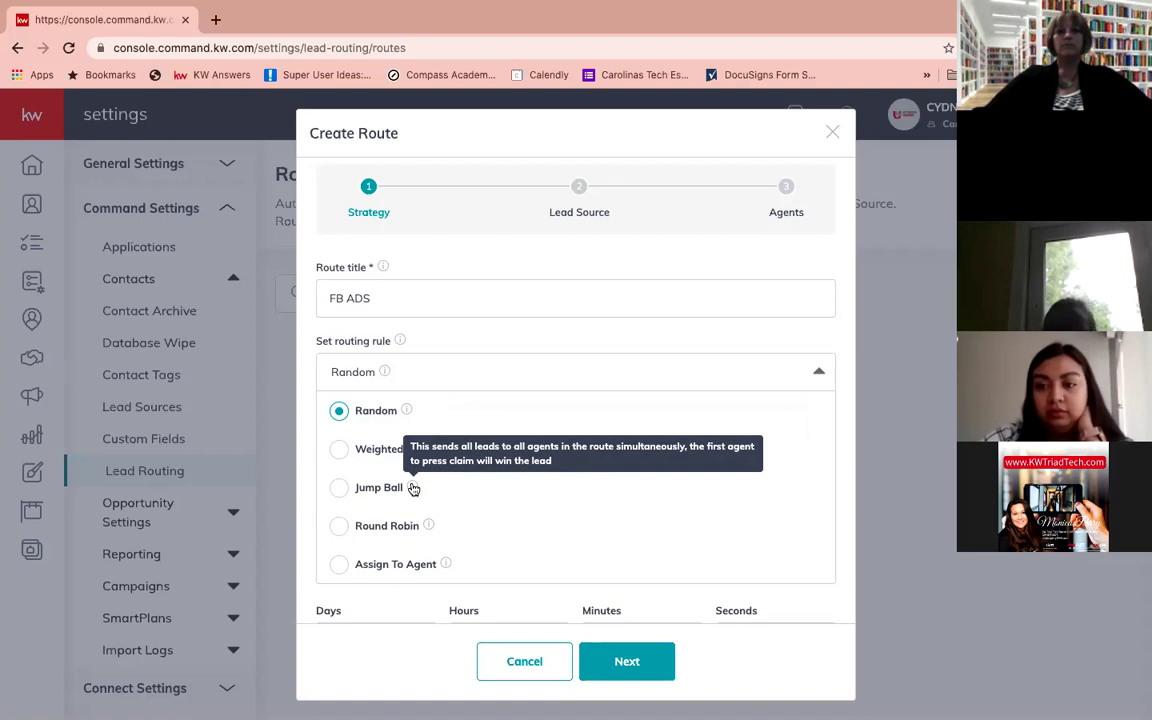
{"action": "mouse_move", "coordinate": [425, 527]}
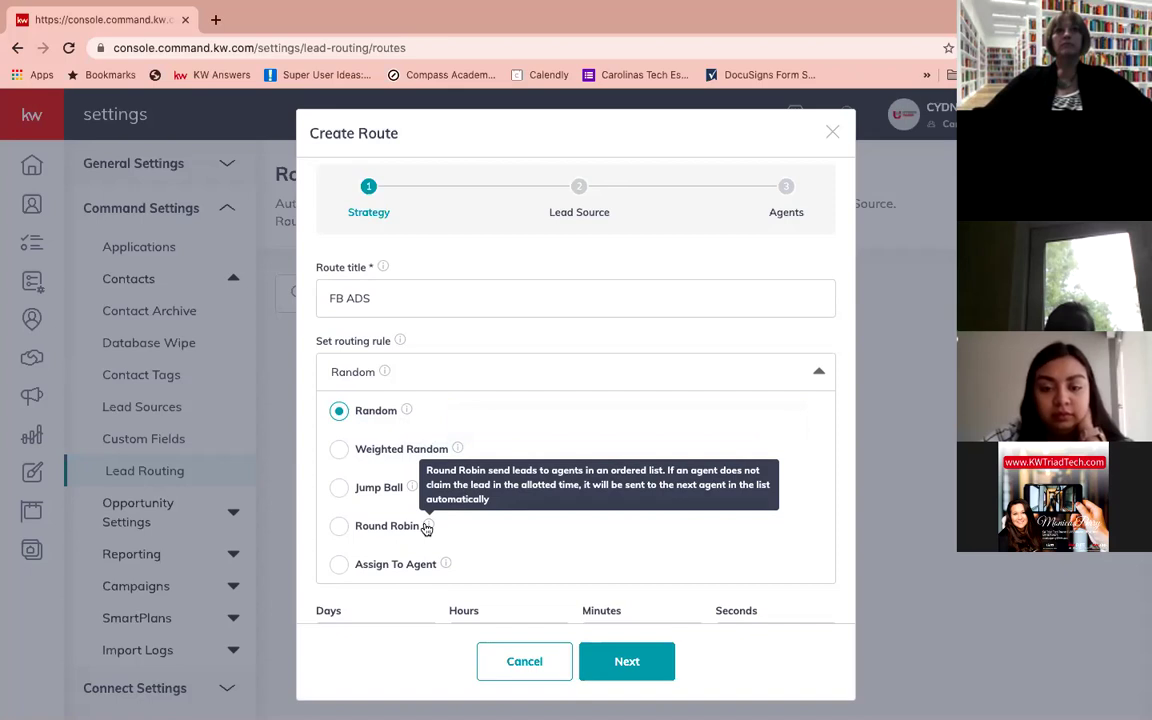
{"action": "mouse_move", "coordinate": [448, 567]}
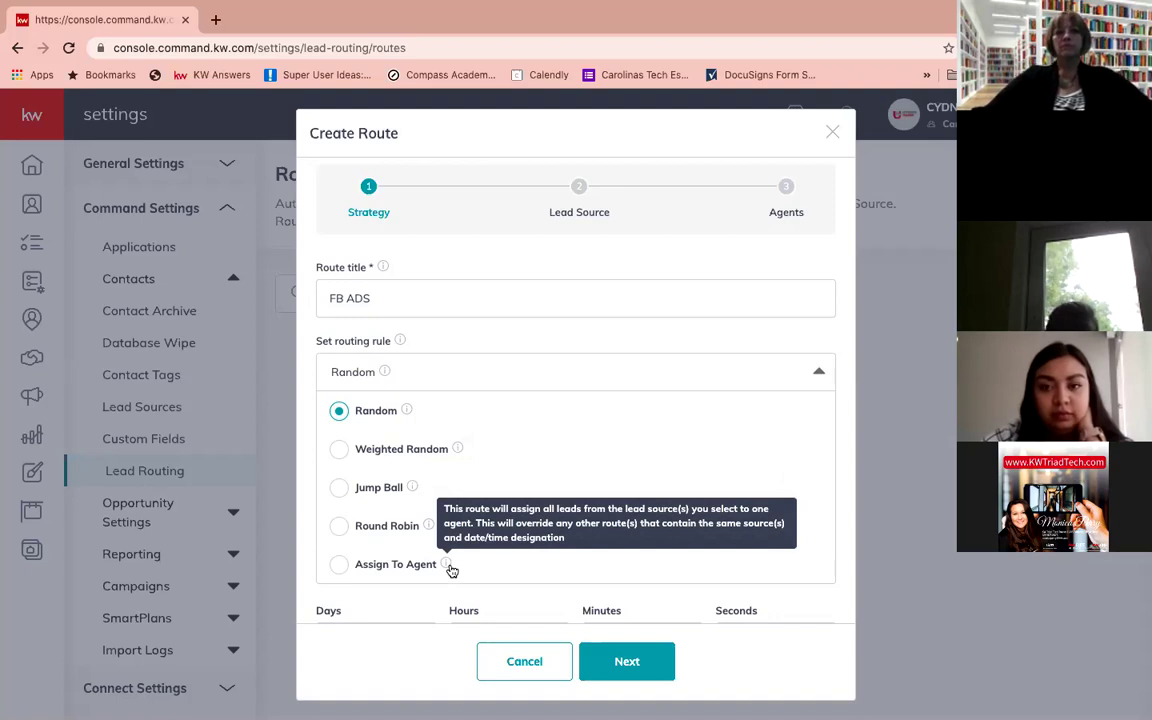
{"action": "left_click", "coordinate": [820, 372]}
- Examine the route schedule's day and time options and the claim action deadline, keeping all days and All times
{"action": "scroll", "coordinate": [591, 453], "scroll_direction": "down", "scroll_amount": 2}
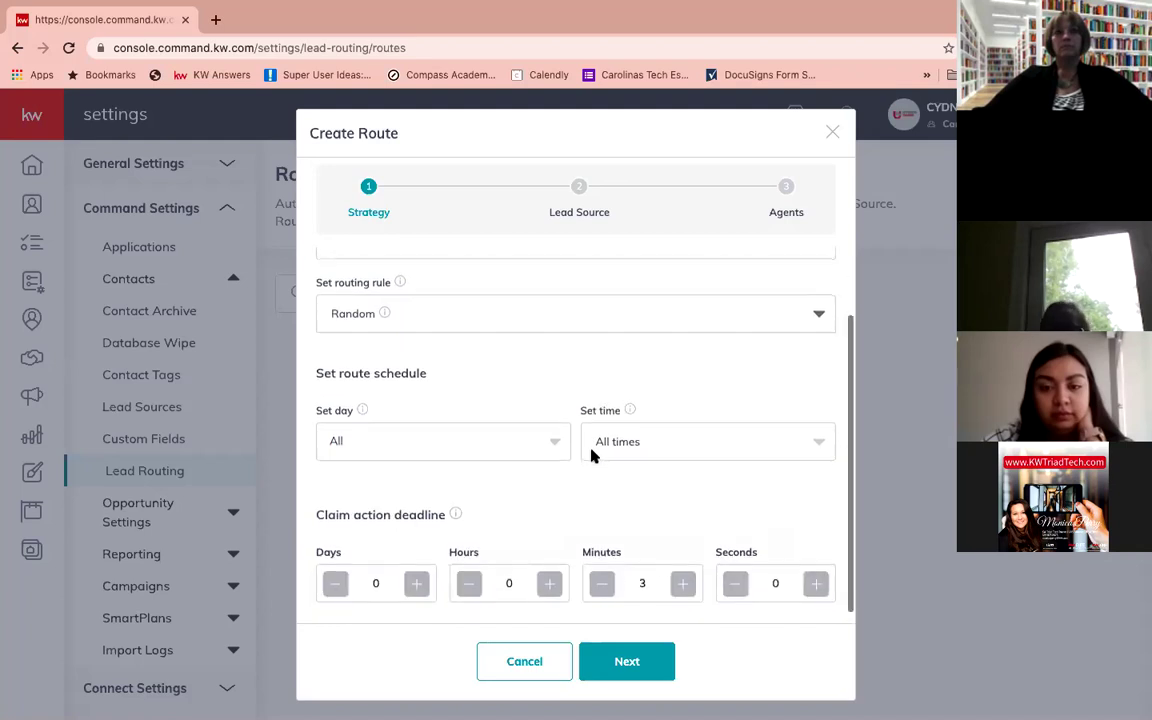
{"action": "left_click", "coordinate": [449, 448]}
{"action": "scroll", "coordinate": [429, 514], "scroll_direction": "down", "scroll_amount": 1}
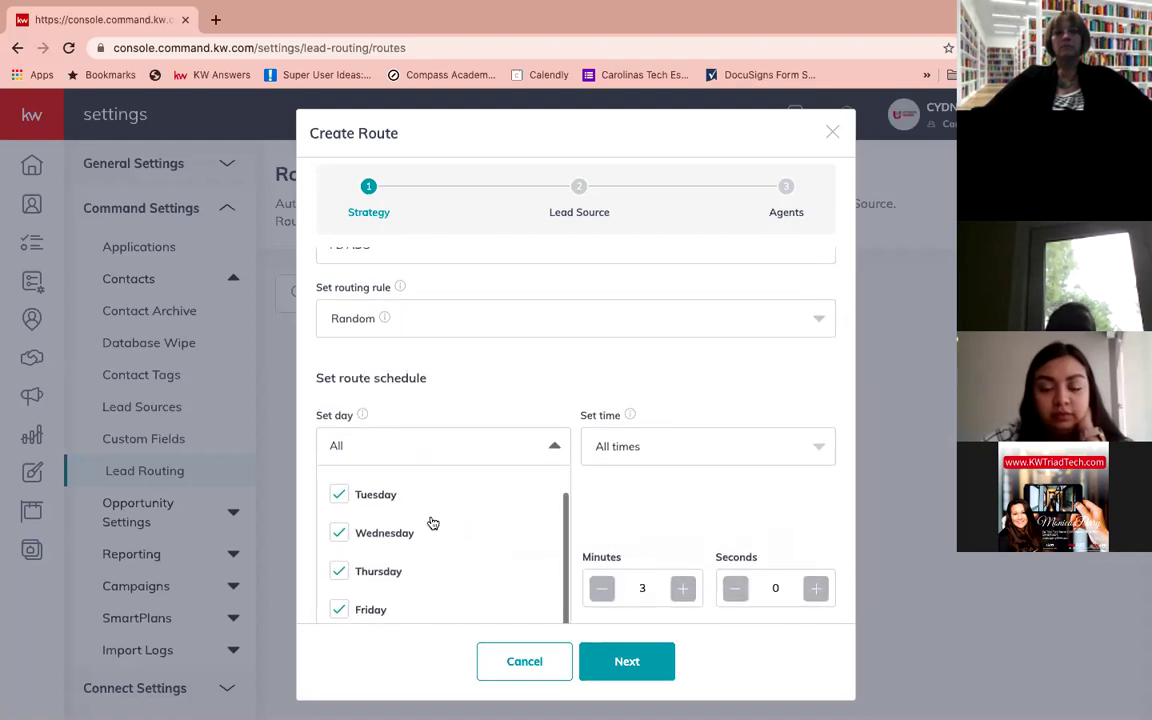
{"action": "scroll", "coordinate": [440, 420], "scroll_direction": "down", "scroll_amount": 2}
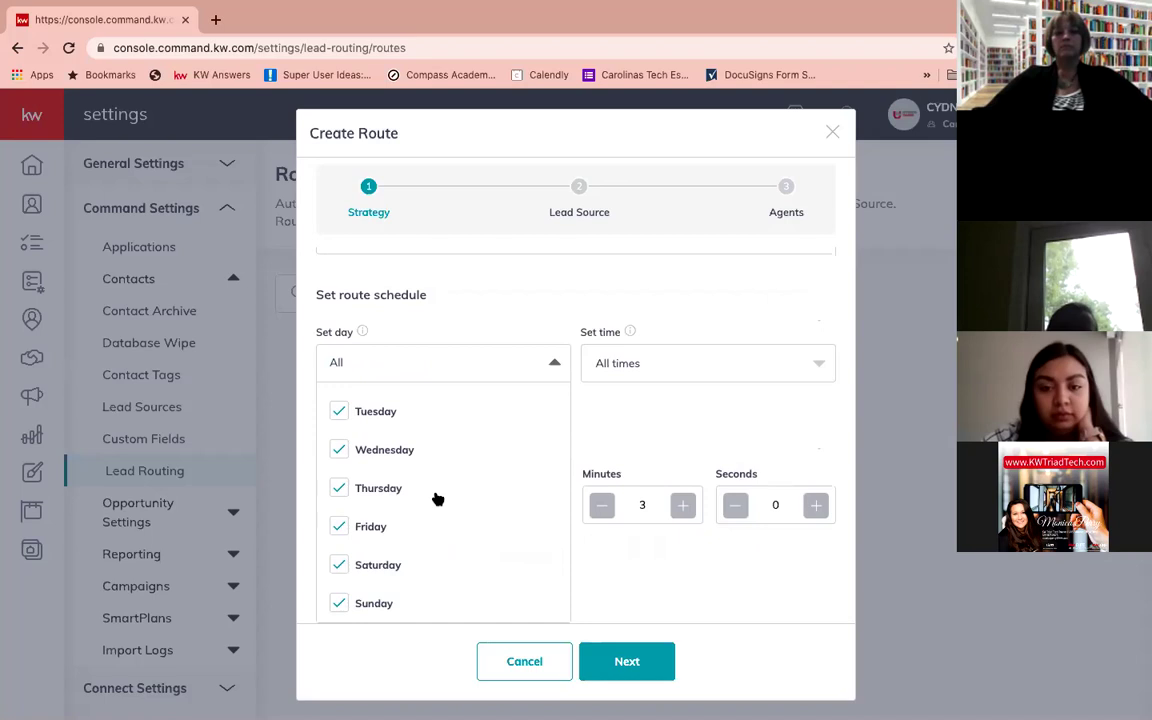
{"action": "scroll", "coordinate": [437, 499], "scroll_direction": "up", "scroll_amount": 1}
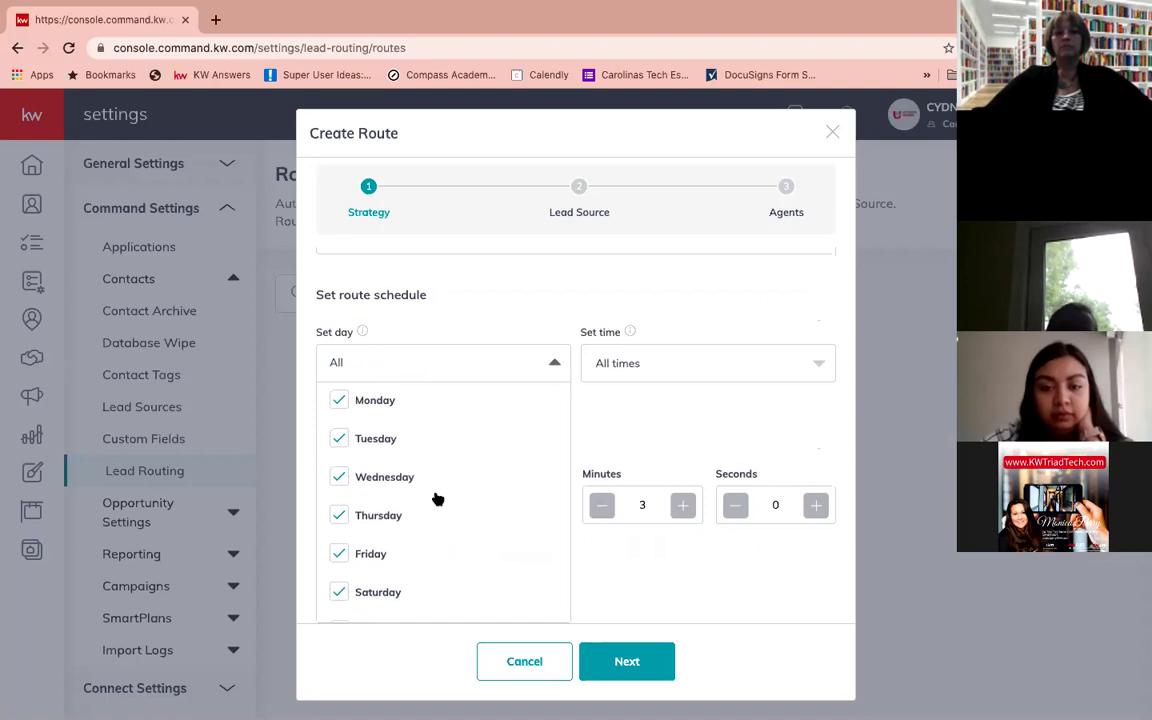
{"action": "left_click", "coordinate": [666, 377]}
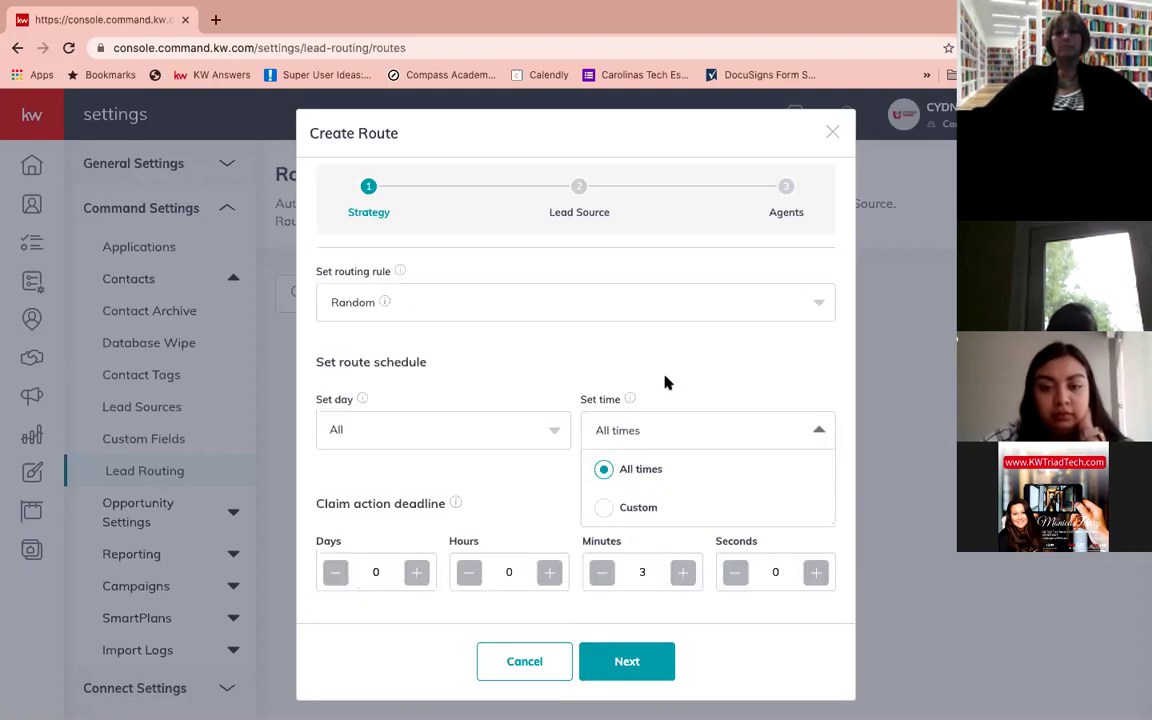
{"action": "left_click", "coordinate": [665, 386]}
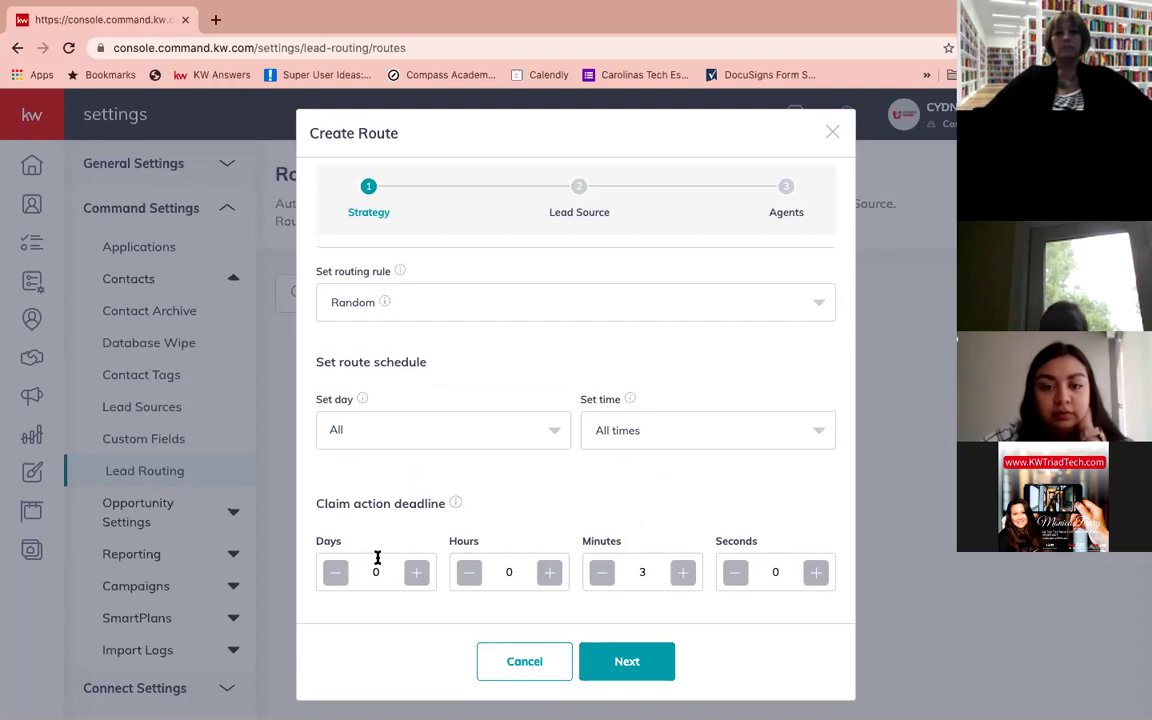
- Continue to the route's lead source stage and add Facebook Ad Lead as the lead source
{"action": "left_click", "coordinate": [641, 663]}
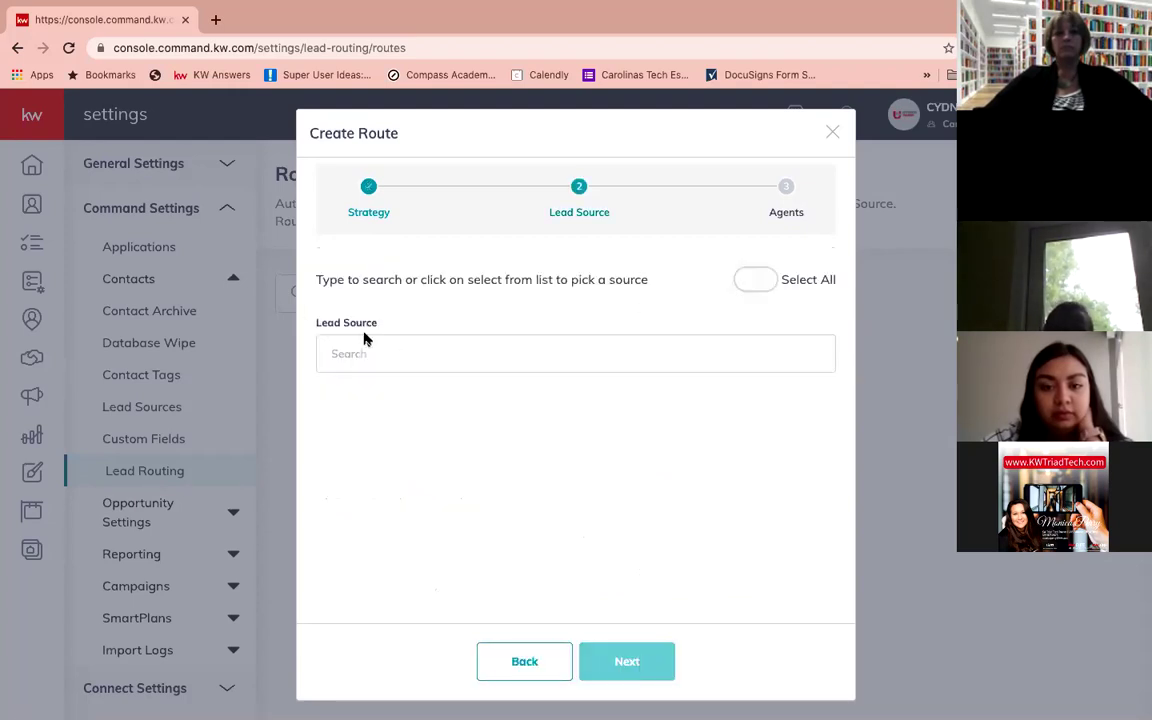
{"action": "left_click", "coordinate": [367, 354]}
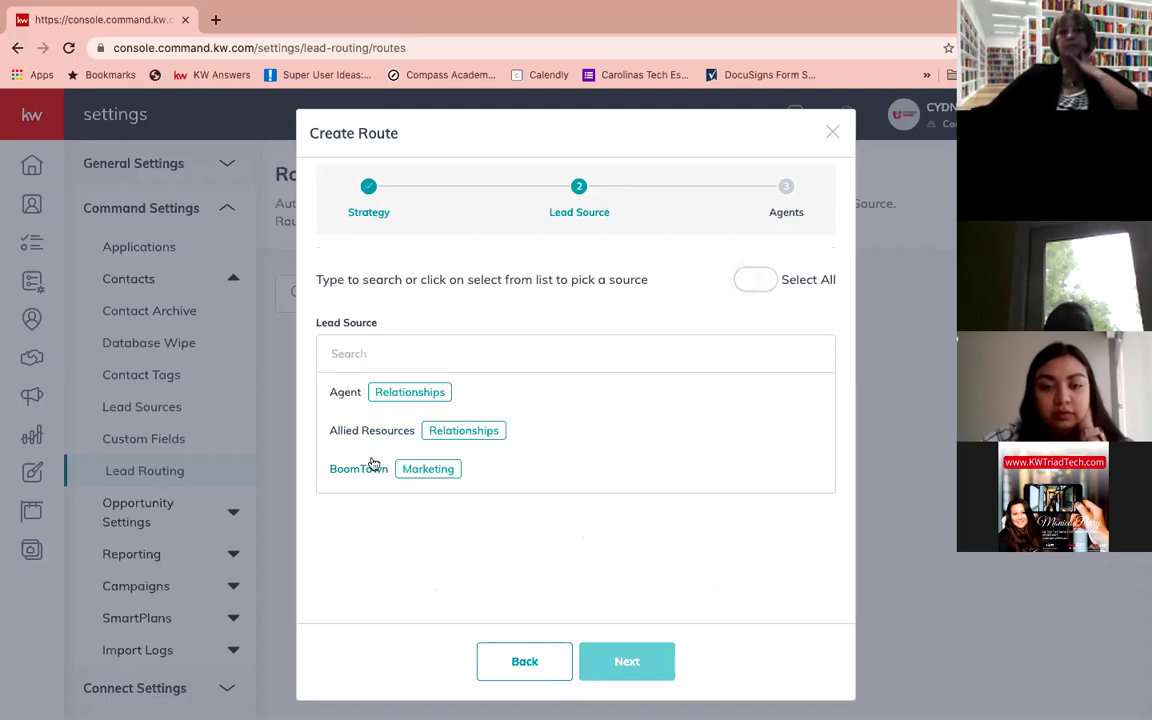
{"action": "type", "text": "FAC"}
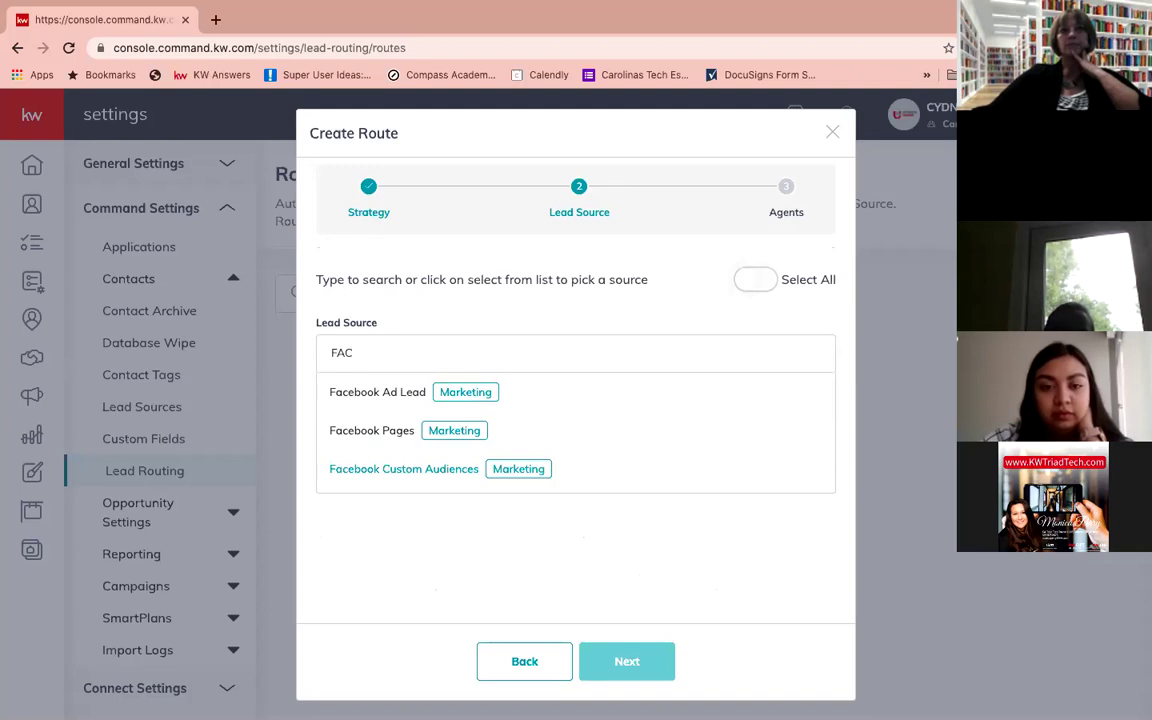
{"action": "left_click", "coordinate": [365, 394]}
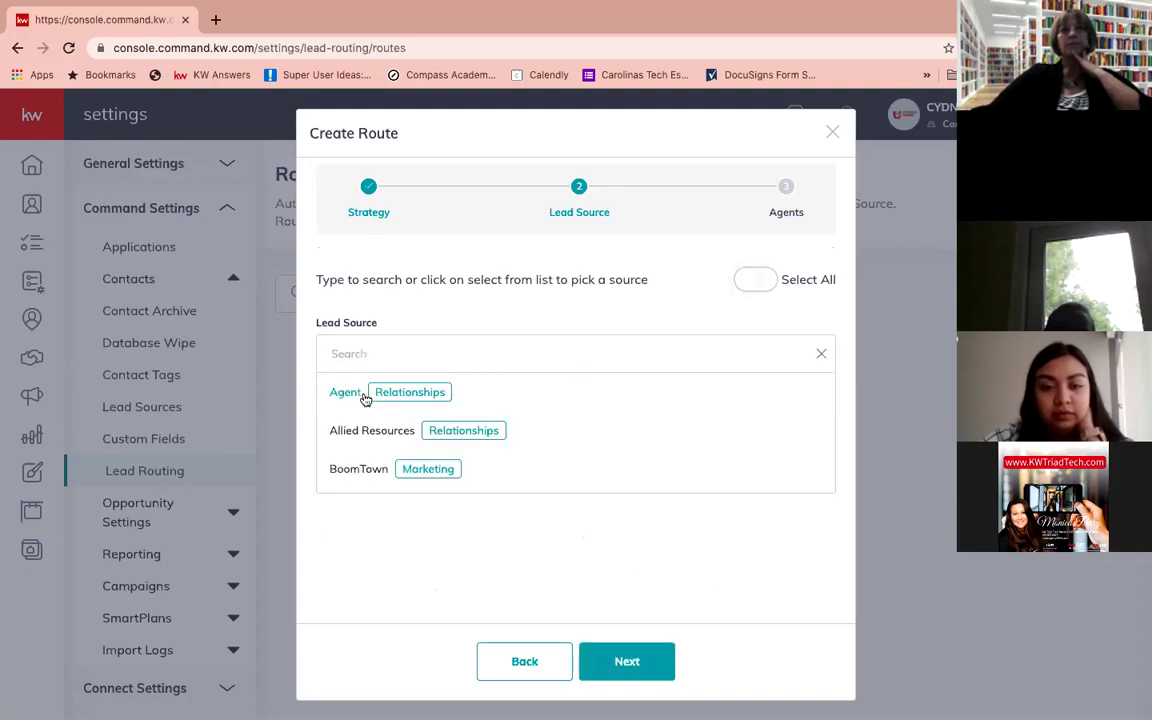
{"action": "left_click", "coordinate": [774, 324]}
- Continue to the route's agent assignment stage, review the team's agents, and close the new route without saving it
{"action": "left_click", "coordinate": [653, 666]}
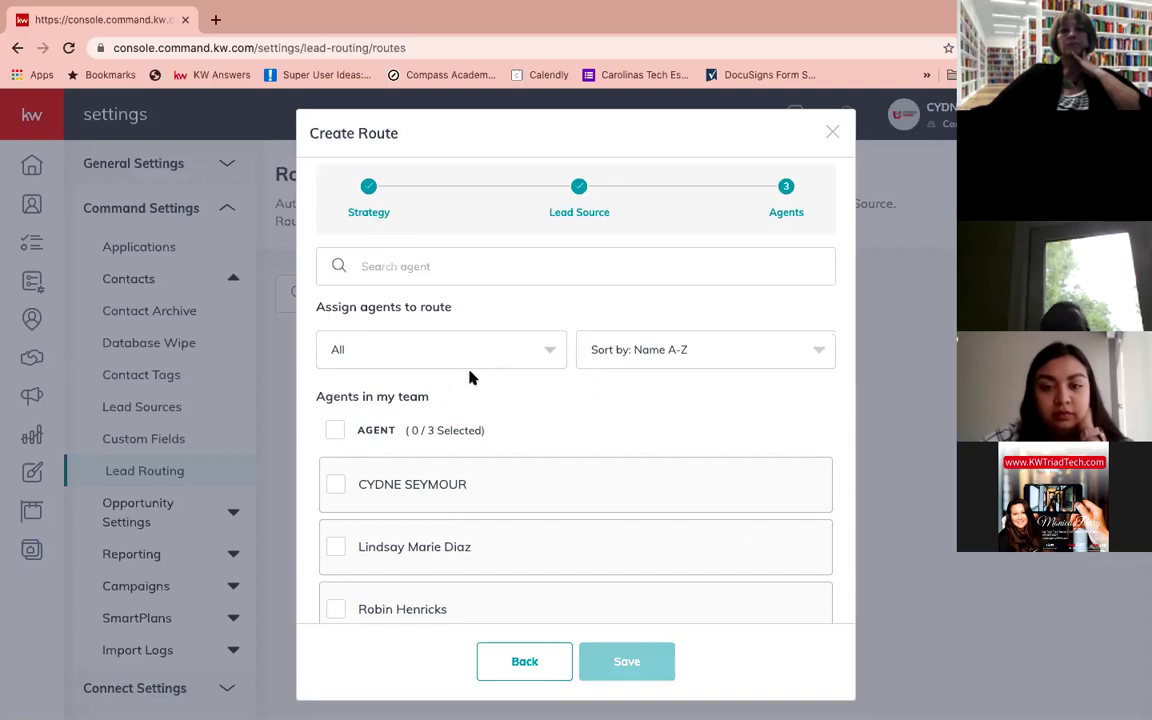
{"action": "scroll", "coordinate": [472, 378], "scroll_direction": "down", "scroll_amount": 1}
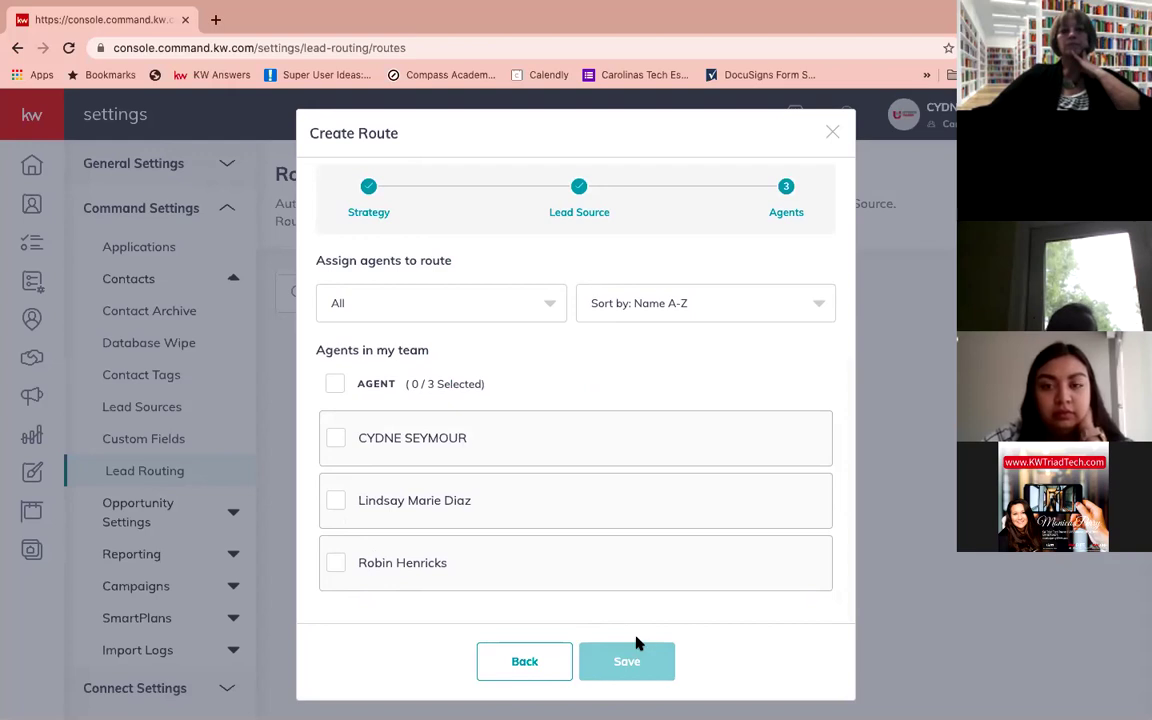
{"action": "left_click", "coordinate": [833, 132]}
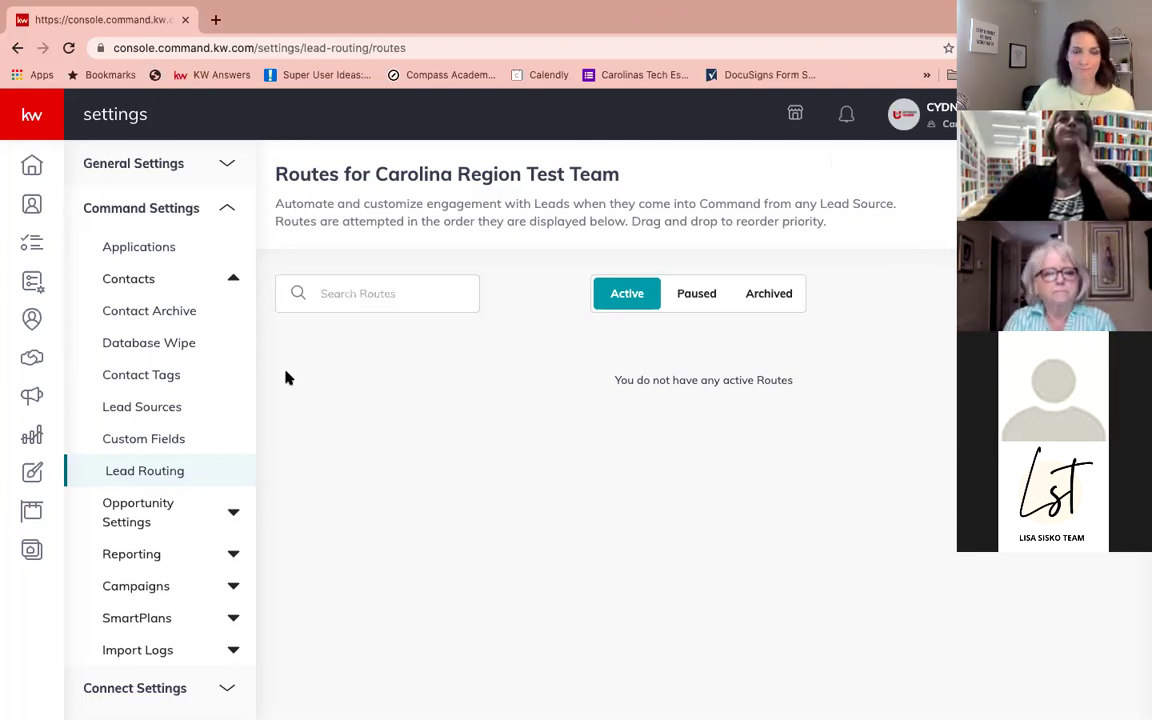
- Start a new lead route titled FB Leads and continue to its lead source stage
{"action": "left_click", "coordinate": [168, 471]}
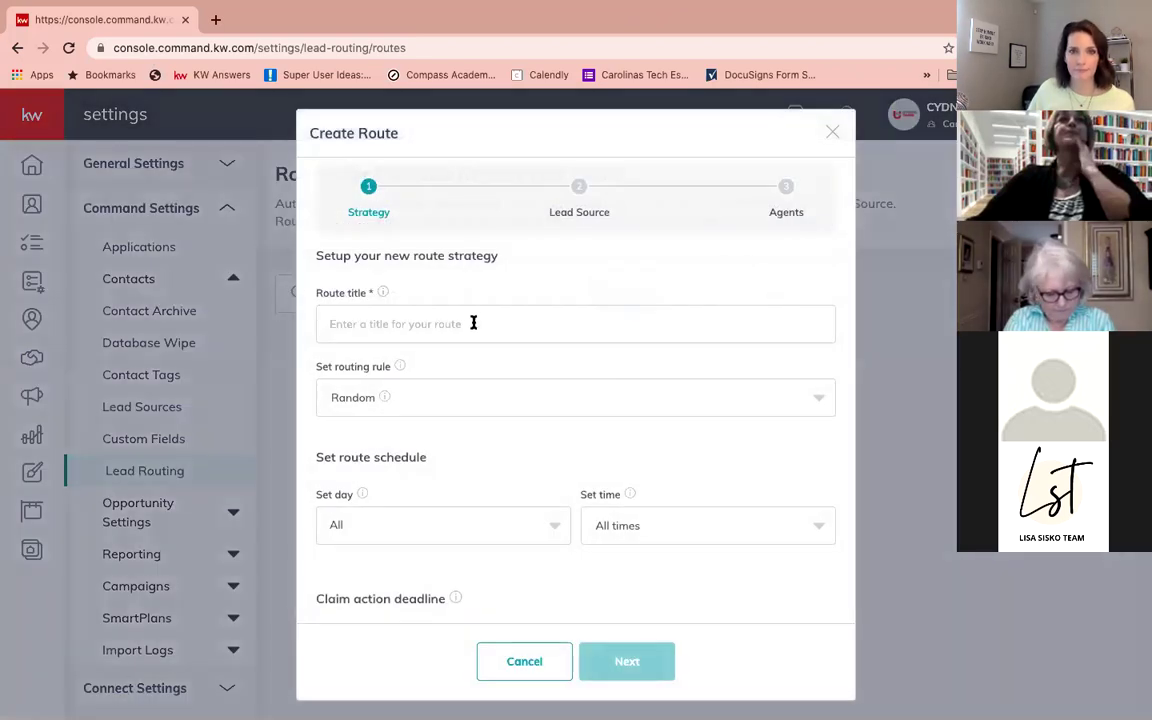
{"action": "left_click", "coordinate": [474, 321]}
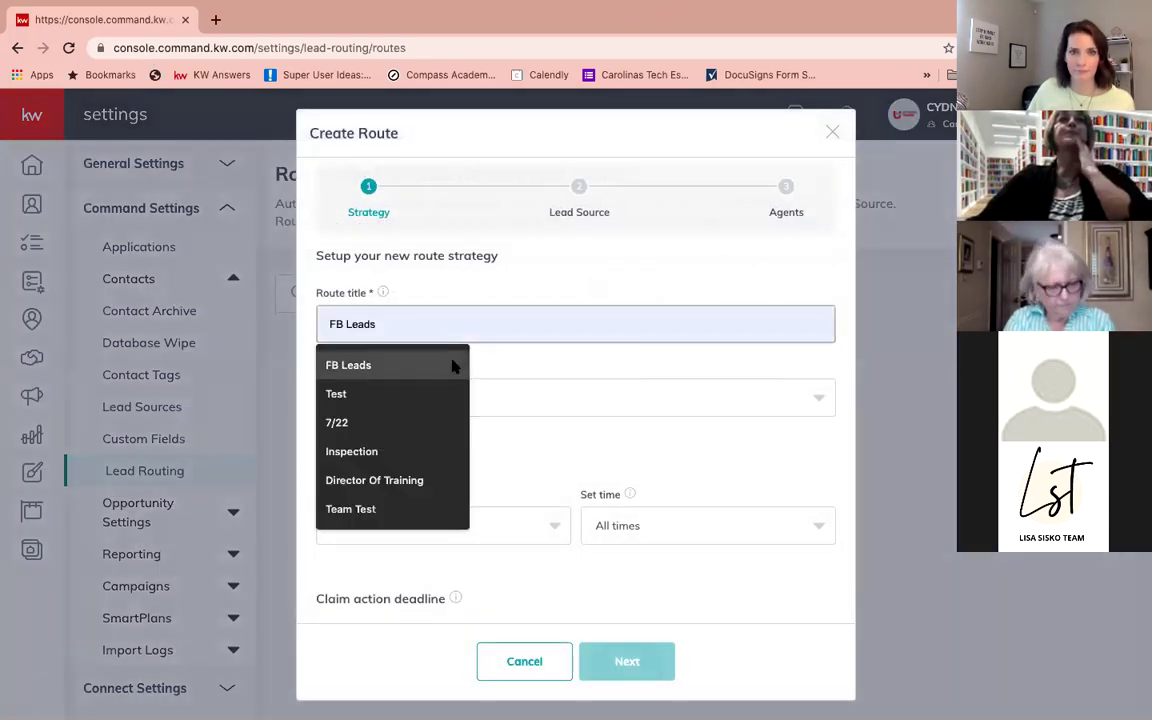
{"action": "left_click", "coordinate": [452, 365]}
{"action": "left_click", "coordinate": [631, 672]}
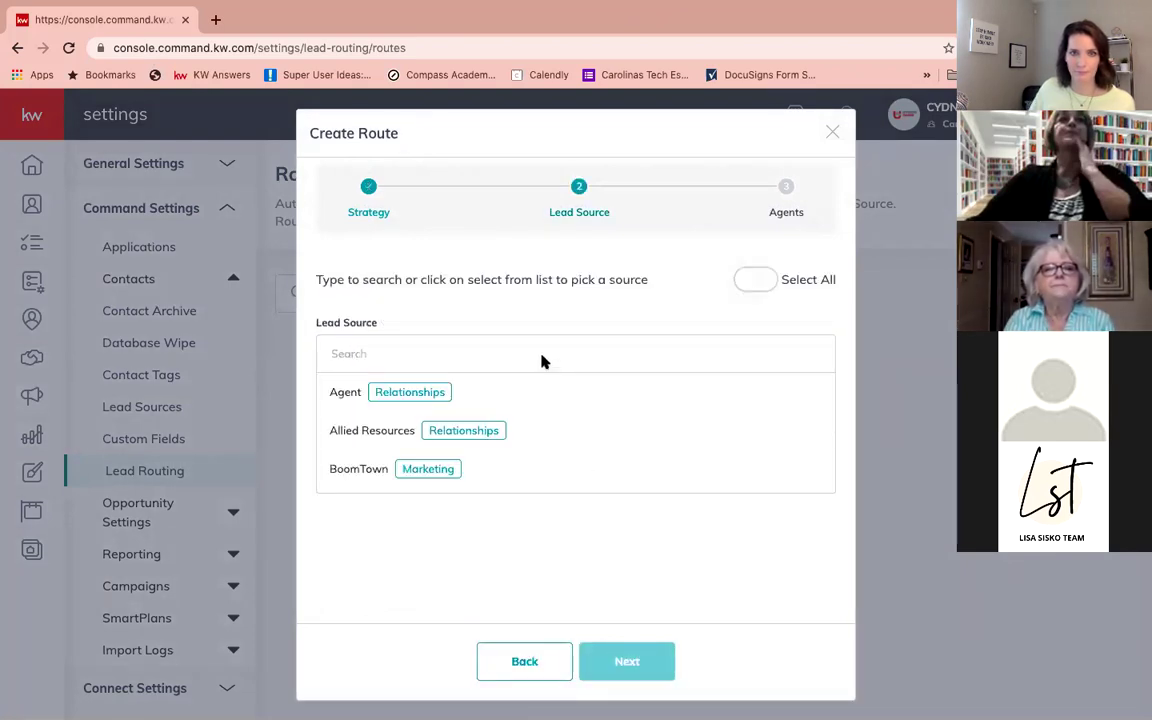
- Search the route's lead sources for FAC, compare the Facebook options, and close the new route without saving it
{"action": "type", "text": "FAC"}
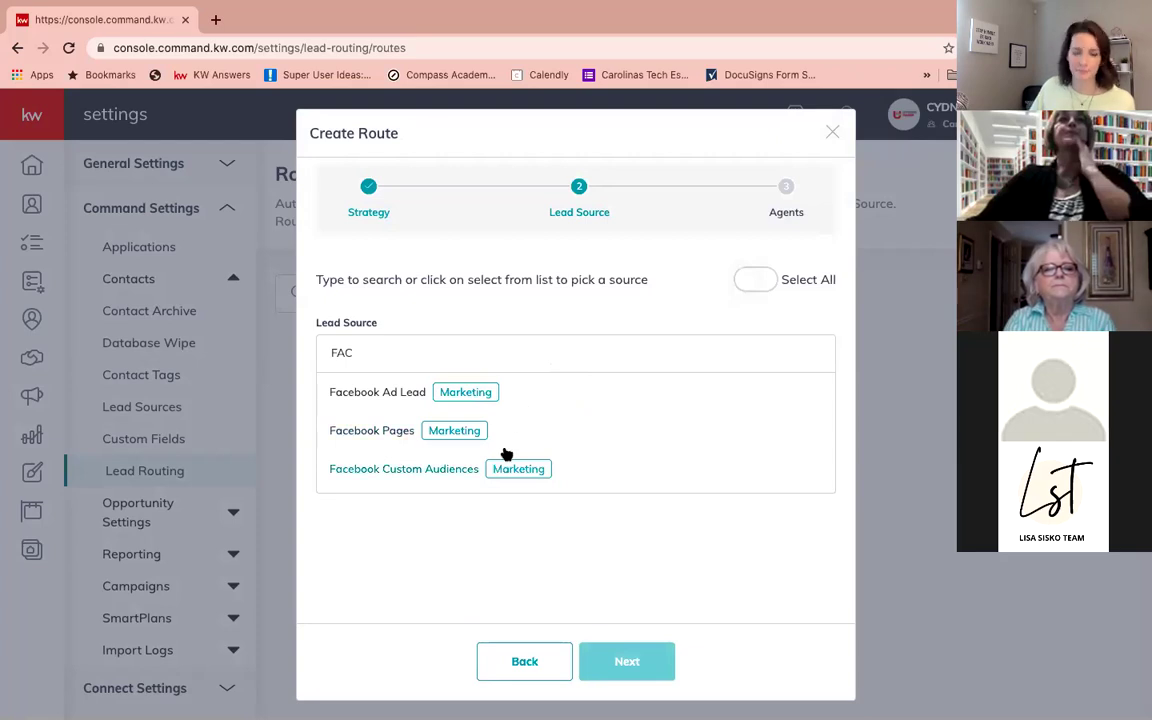
{"action": "scroll", "coordinate": [505, 452], "scroll_direction": "down", "scroll_amount": 2}
{"action": "scroll", "coordinate": [505, 454], "scroll_direction": "down", "scroll_amount": 1}
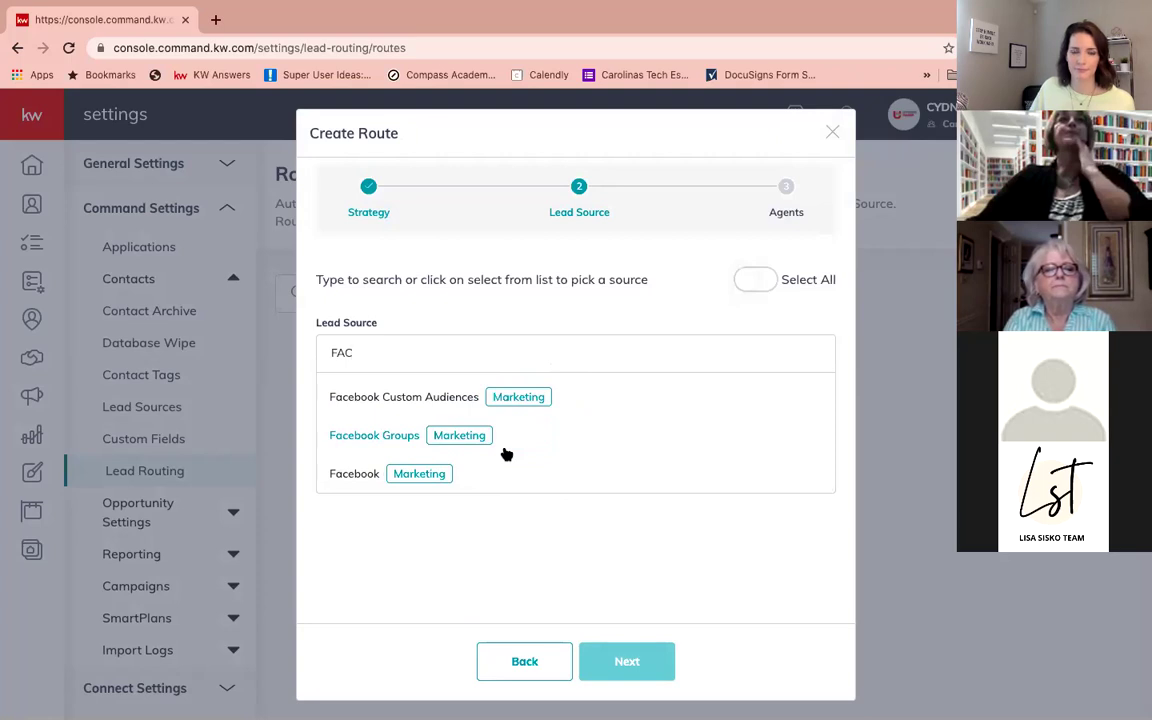
{"action": "scroll", "coordinate": [504, 452], "scroll_direction": "up", "scroll_amount": 3}
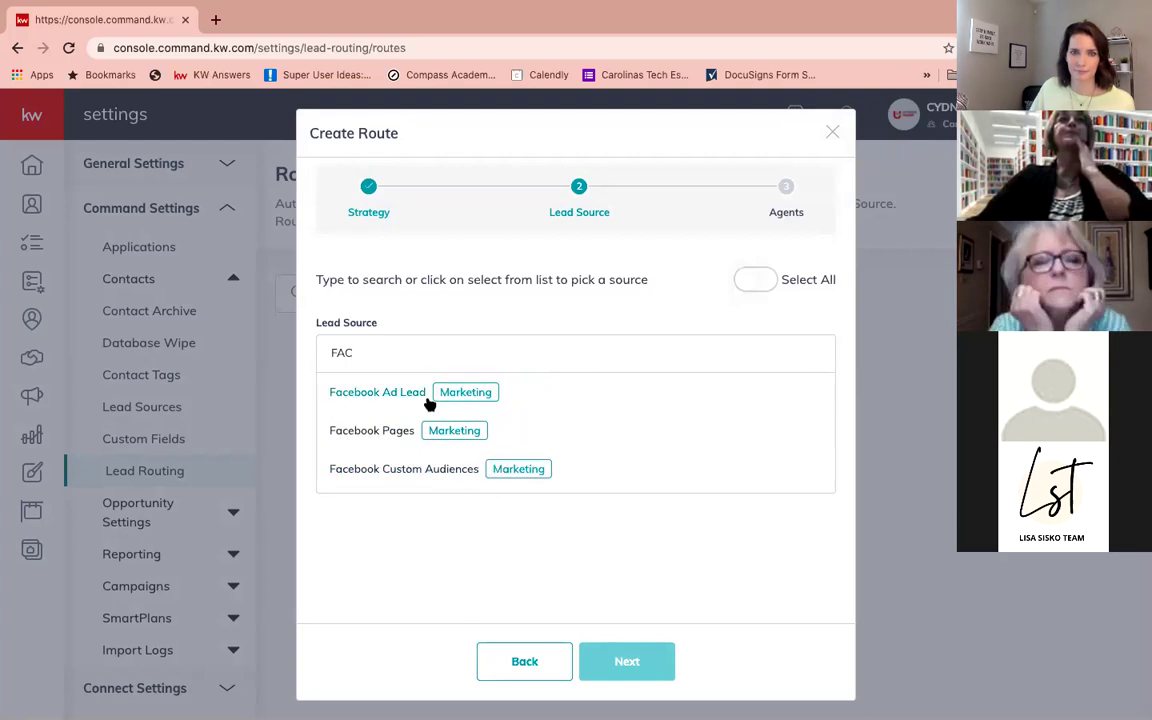
{"action": "scroll", "coordinate": [428, 404], "scroll_direction": "down", "scroll_amount": 2}
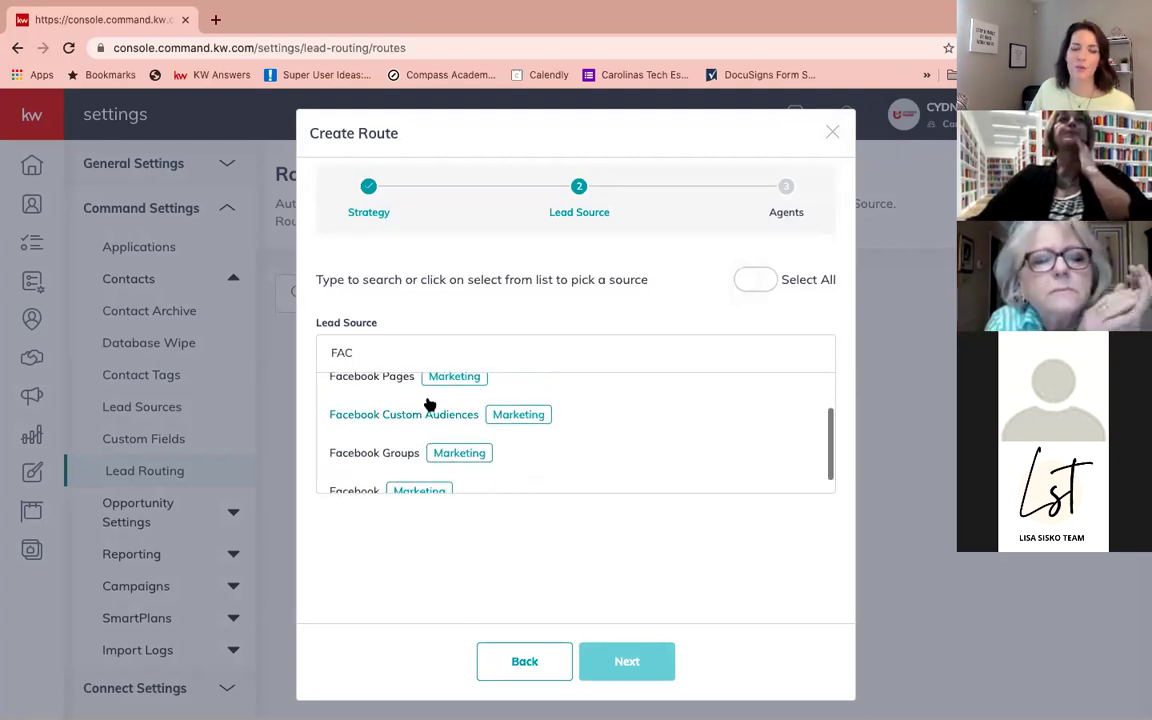
{"action": "scroll", "coordinate": [428, 404], "scroll_direction": "down", "scroll_amount": 1}
{"action": "scroll", "coordinate": [428, 404], "scroll_direction": "up", "scroll_amount": 2}
{"action": "scroll", "coordinate": [428, 404], "scroll_direction": "up", "scroll_amount": 1}
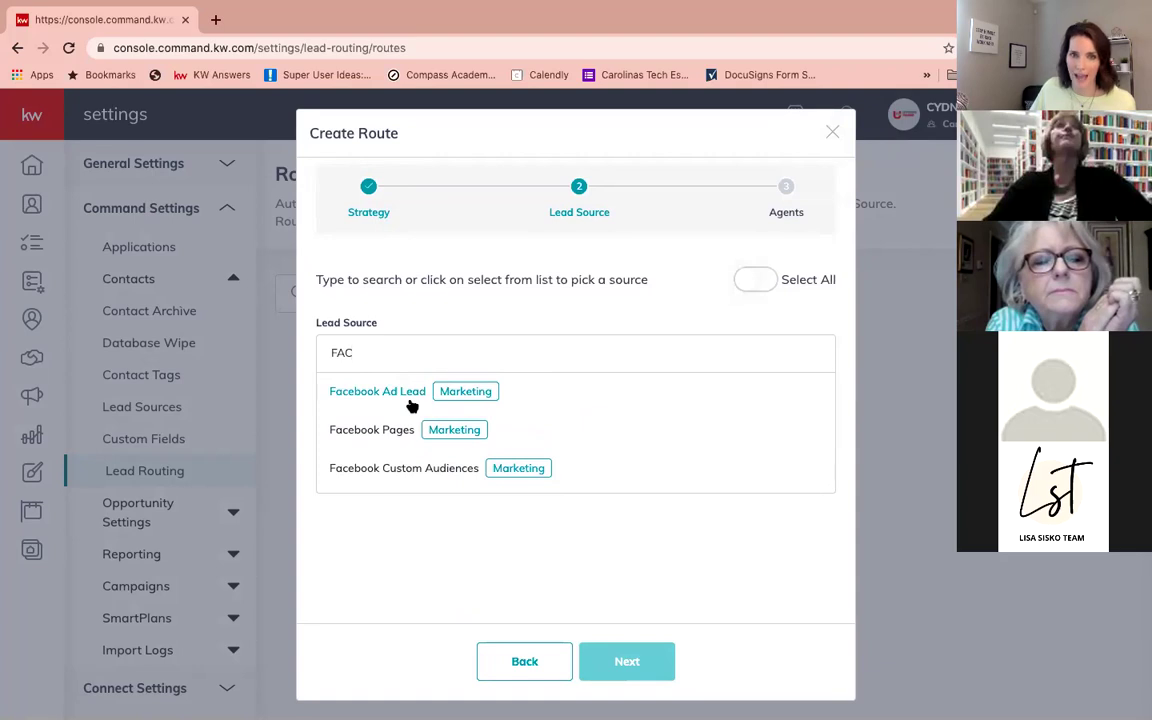
{"action": "scroll", "coordinate": [403, 429], "scroll_direction": "down", "scroll_amount": 2}
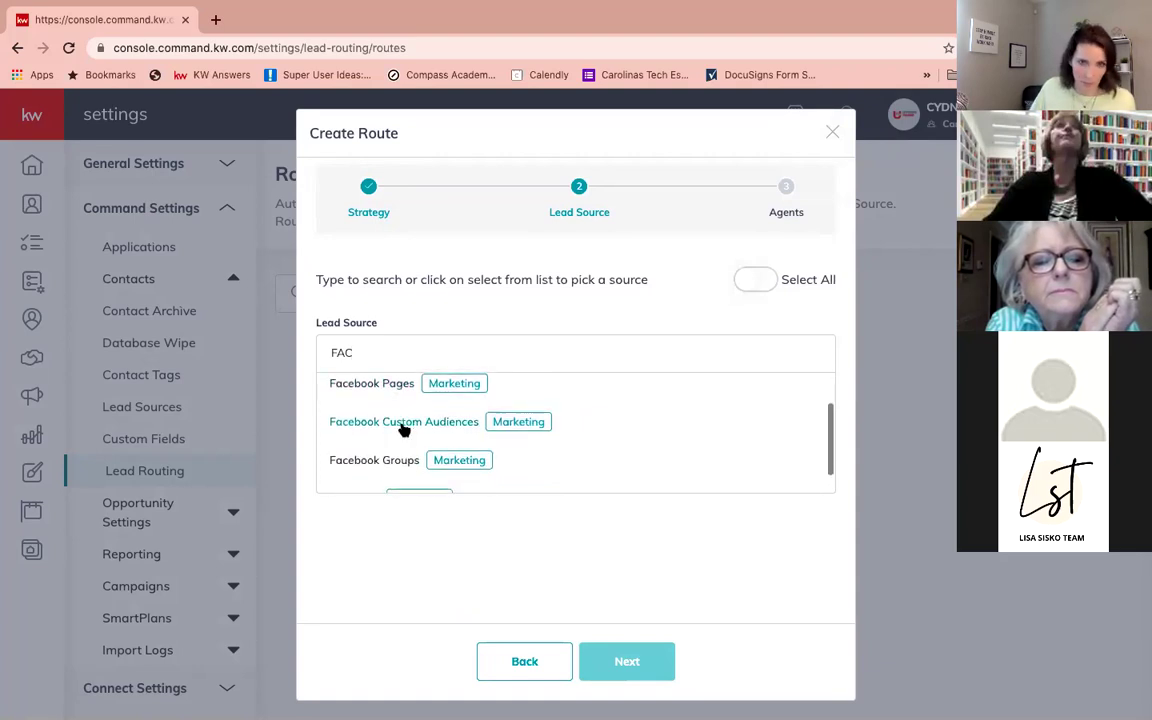
{"action": "scroll", "coordinate": [403, 429], "scroll_direction": "down", "scroll_amount": 1}
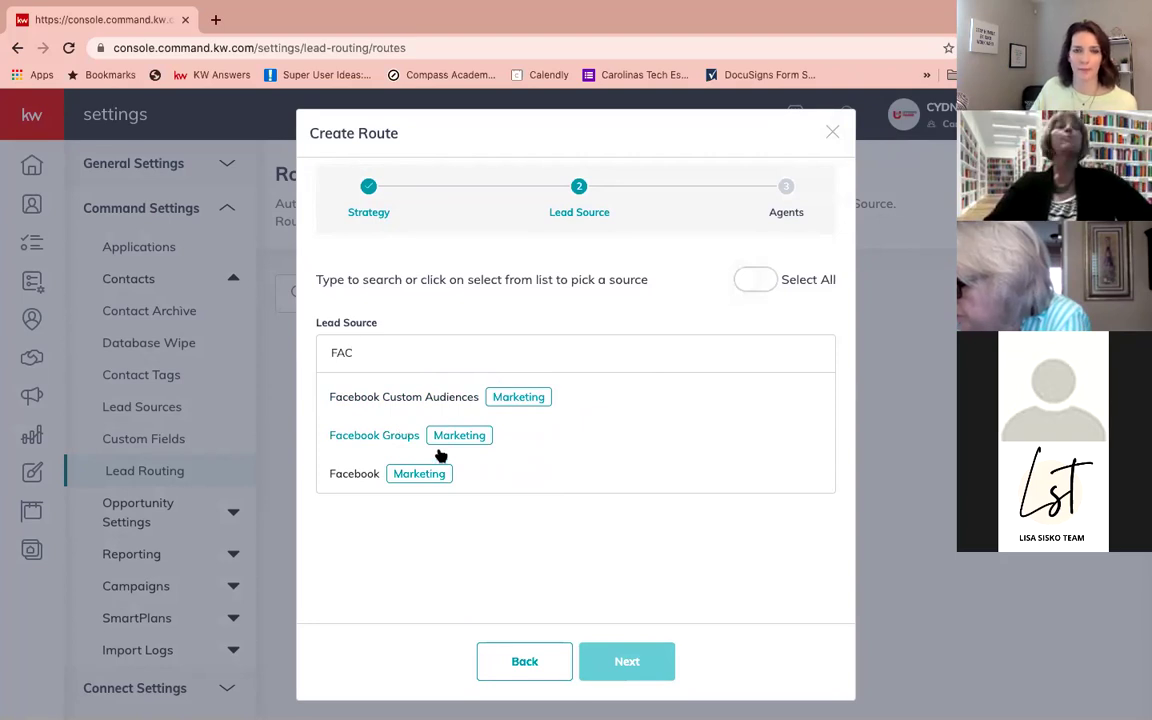
{"action": "left_click", "coordinate": [832, 134]}
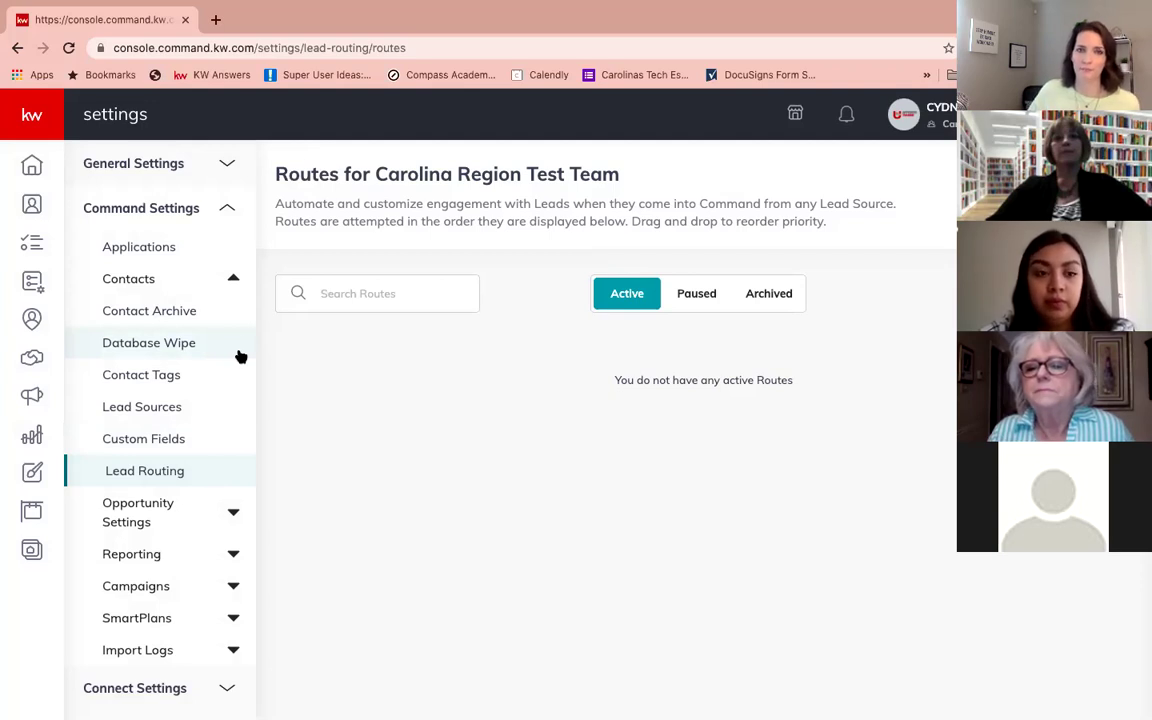
- Collapse the Contacts settings, expand Opportunity Settings, and open the Client Update settings
{"action": "left_click", "coordinate": [233, 281]}
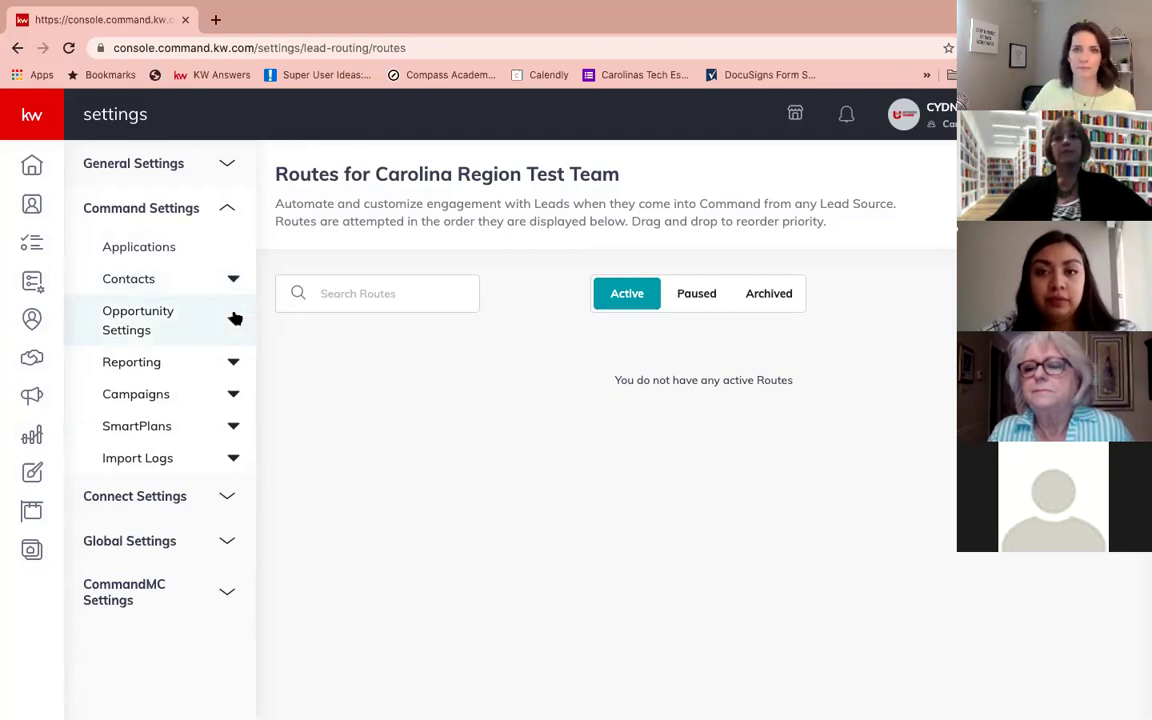
{"action": "left_click", "coordinate": [230, 277]}
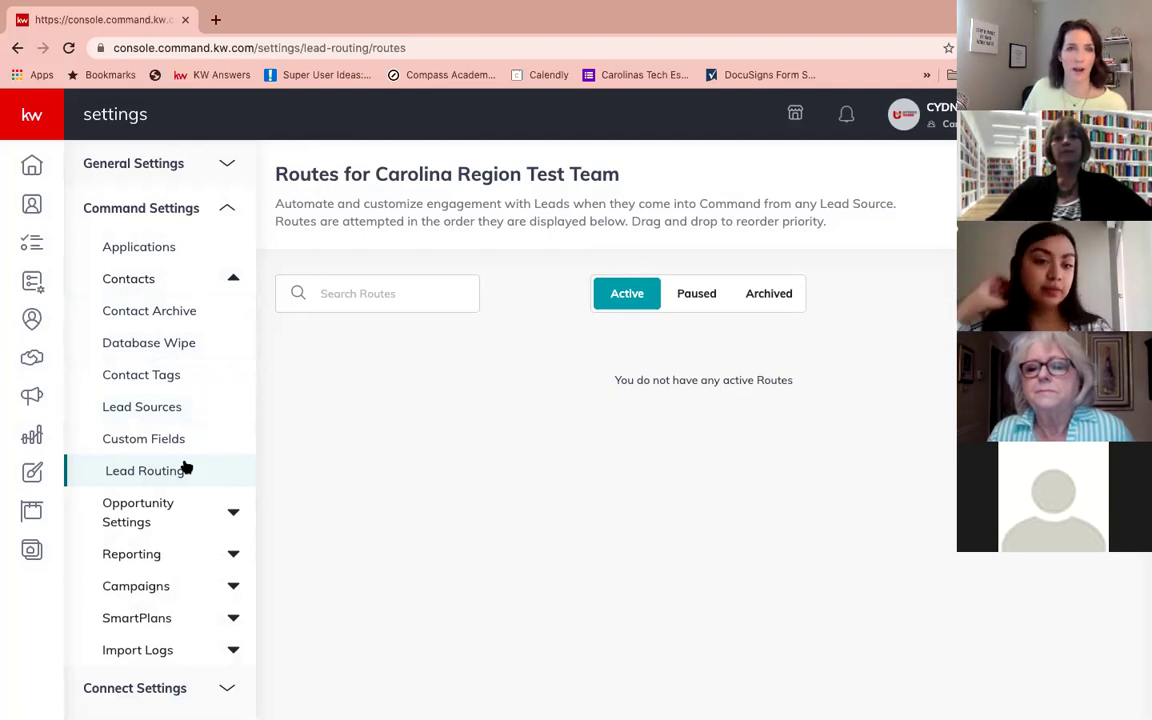
{"action": "left_click", "coordinate": [231, 283]}
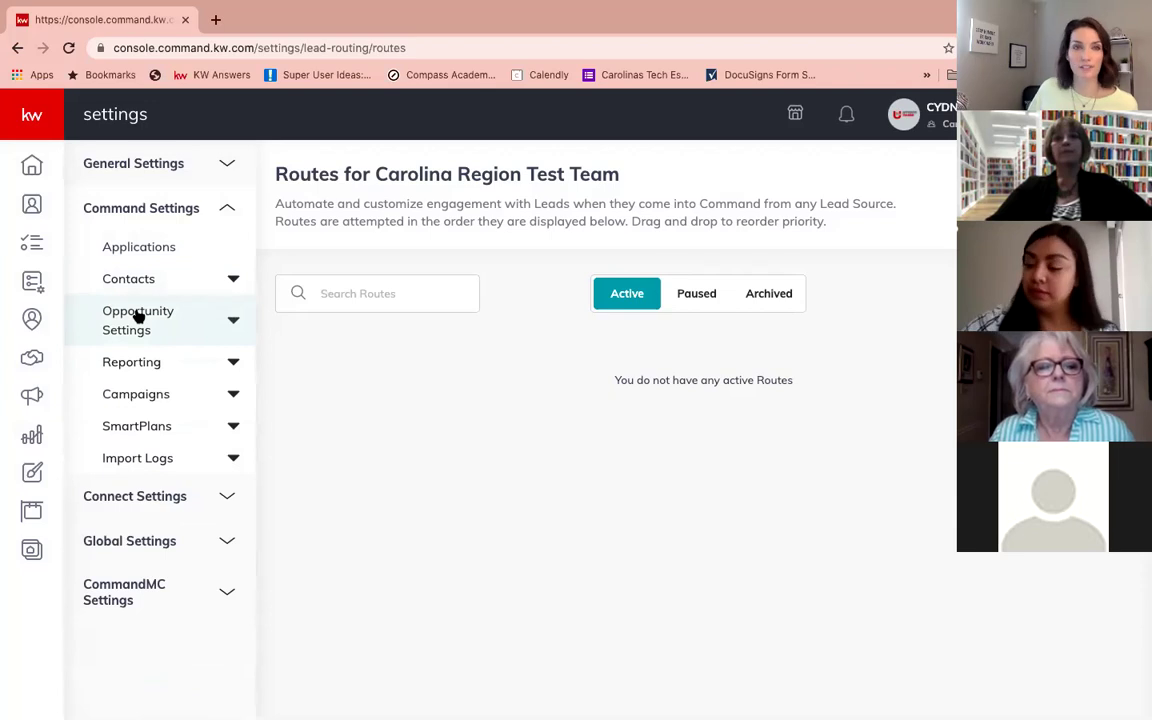
{"action": "left_click", "coordinate": [232, 322]}
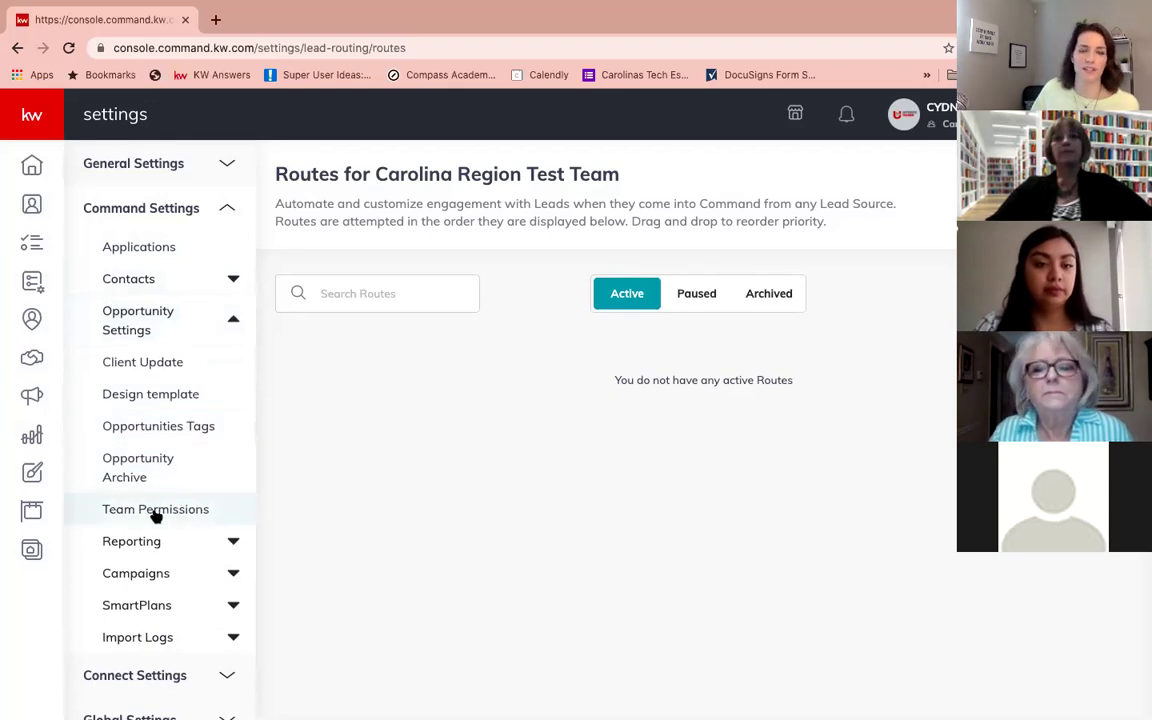
{"action": "left_click", "coordinate": [146, 366]}
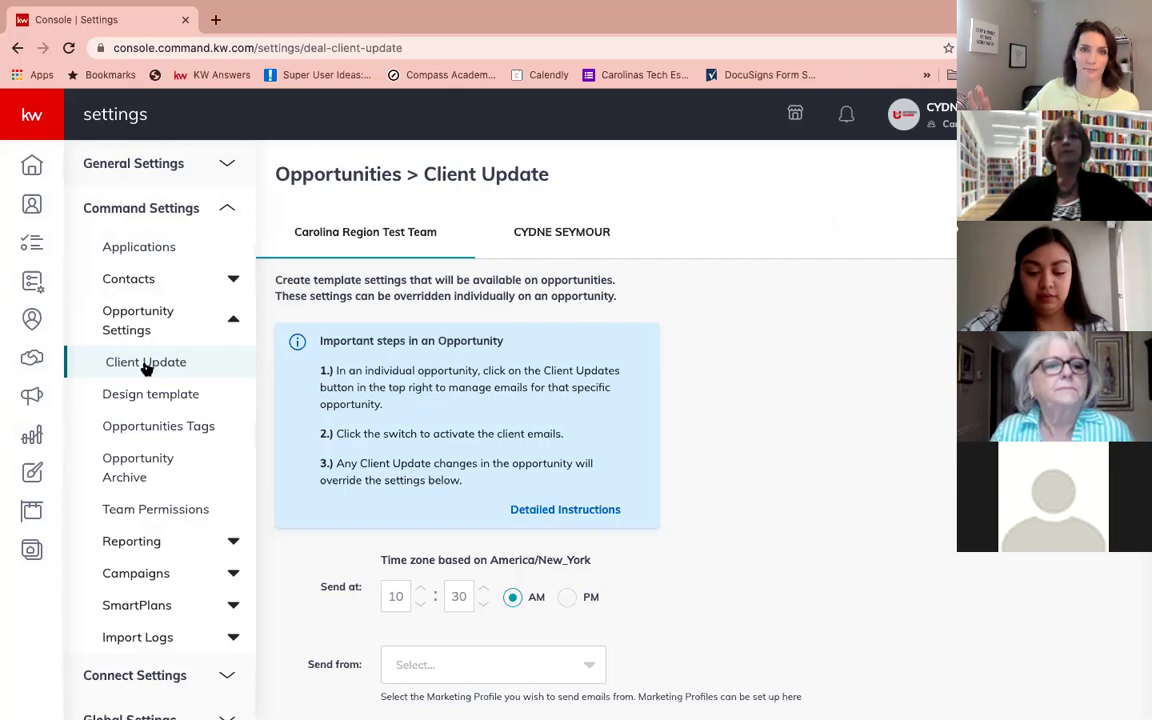
- Preview the Default email template for client updates through to its checklist items, and close the preview
{"action": "scroll", "coordinate": [147, 369], "scroll_direction": "down", "scroll_amount": 2}
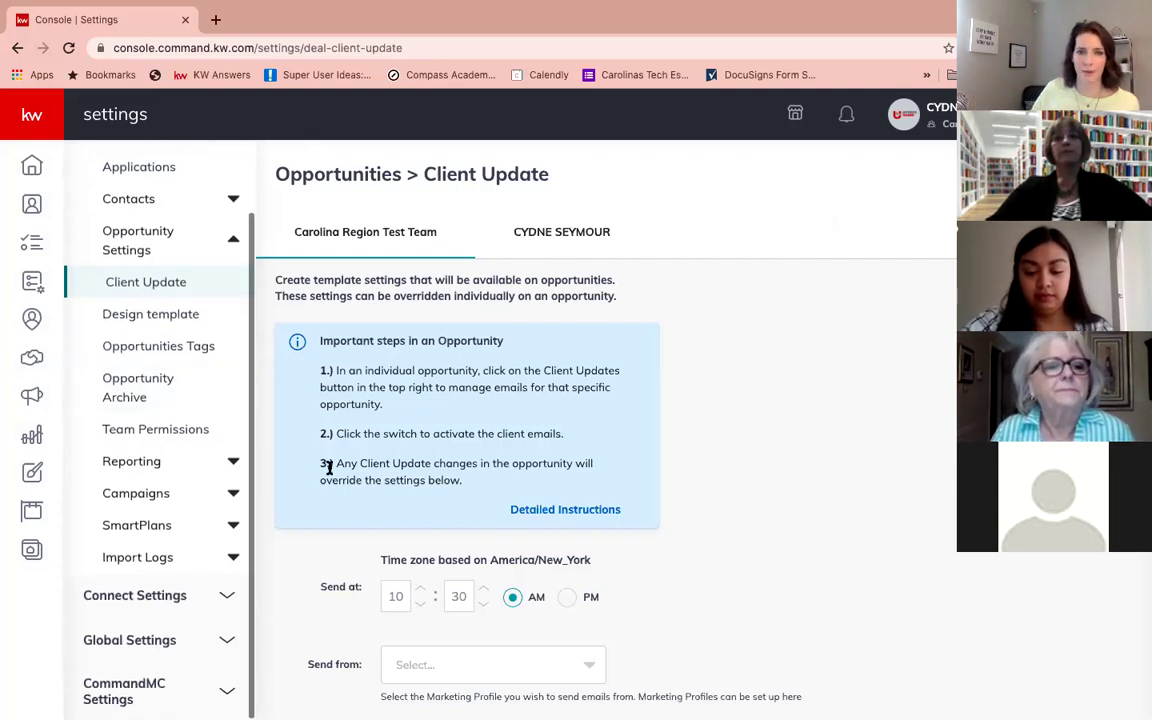
{"action": "scroll", "coordinate": [391, 463], "scroll_direction": "down", "scroll_amount": 3}
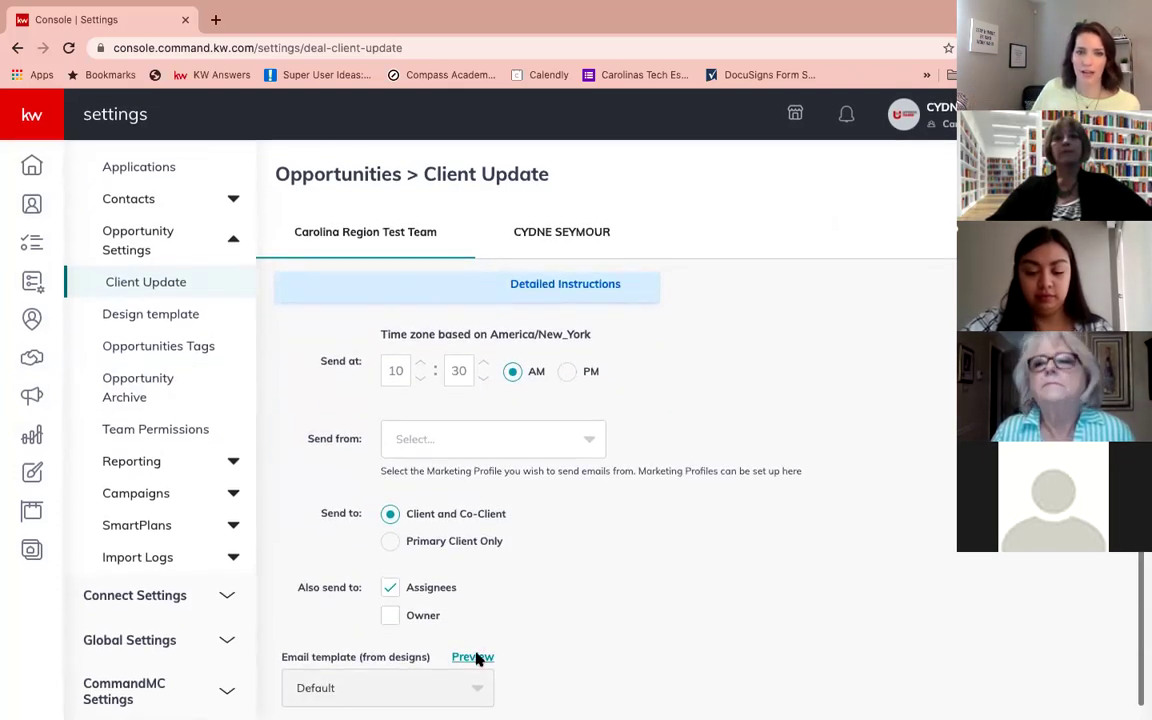
{"action": "left_click", "coordinate": [470, 655]}
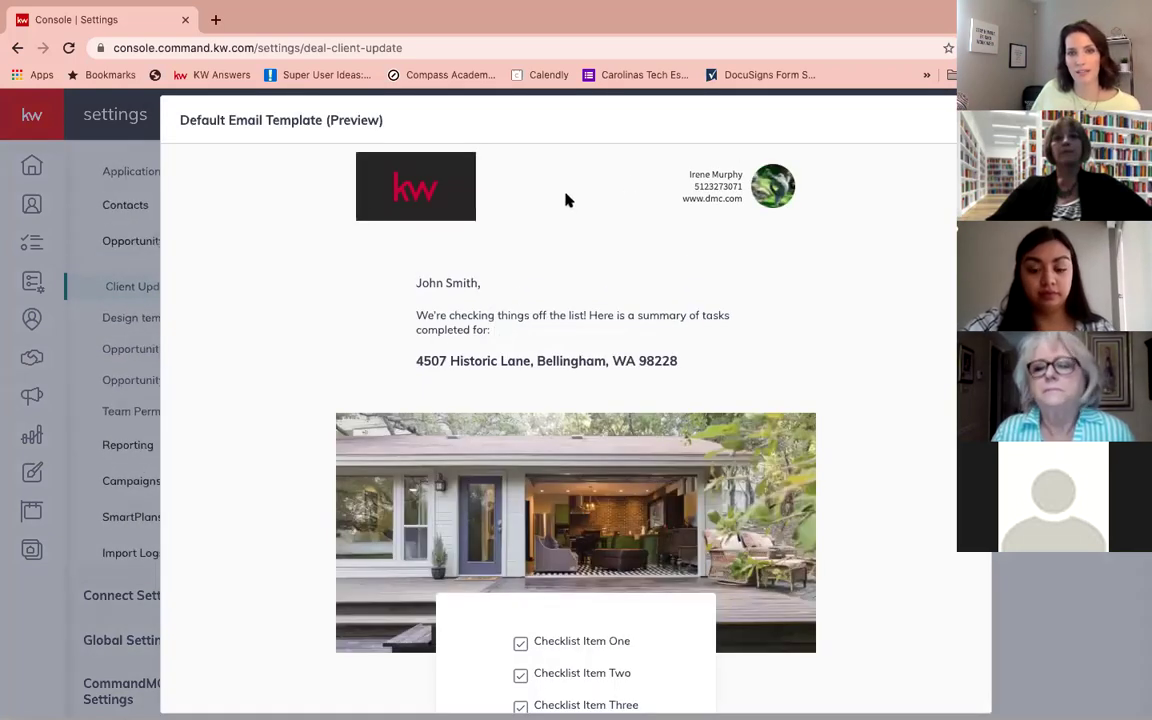
{"action": "scroll", "coordinate": [505, 480], "scroll_direction": "down", "scroll_amount": 2}
{"action": "scroll", "coordinate": [505, 480], "scroll_direction": "down", "scroll_amount": 3}
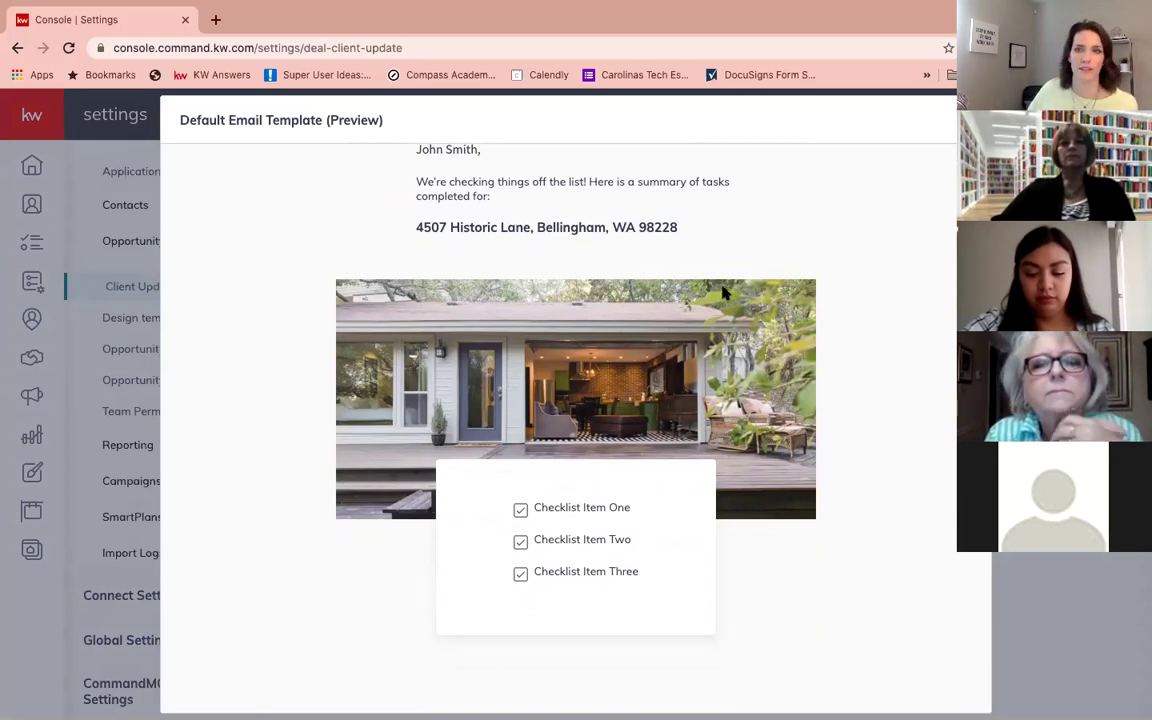
{"action": "left_click", "coordinate": [966, 120]}
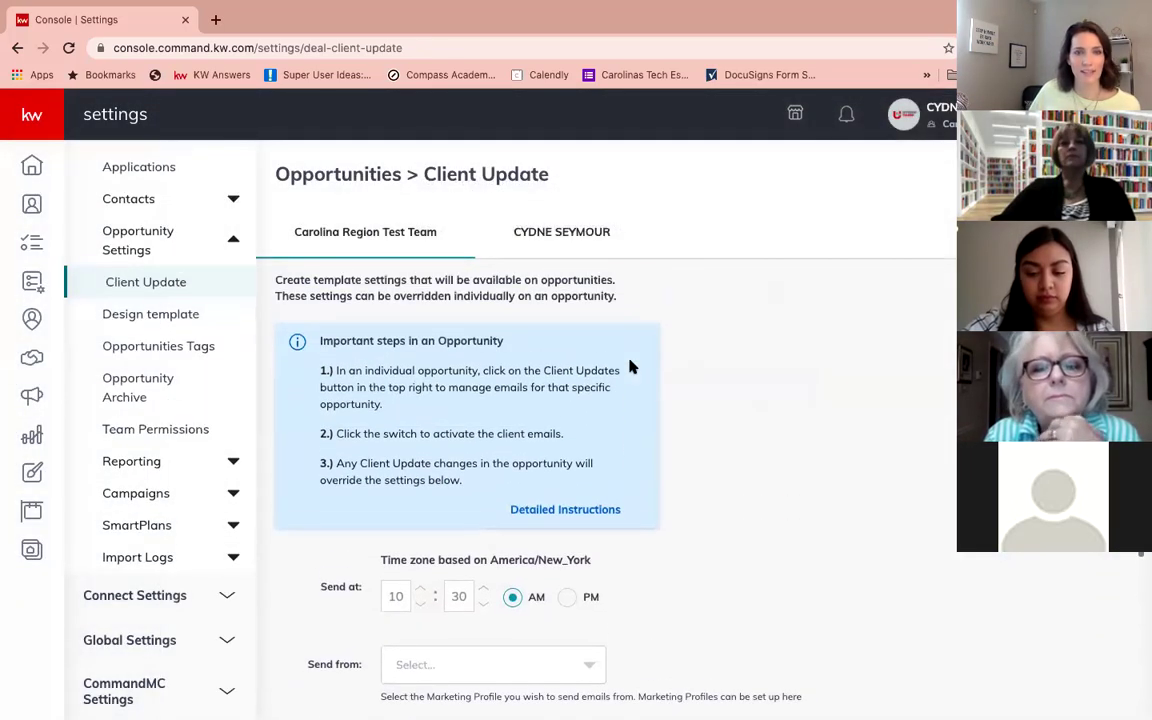
- Set the rainmaker's marketing profile as the sender of the team's client update emails
{"action": "scroll", "coordinate": [630, 367], "scroll_direction": "down", "scroll_amount": 1}
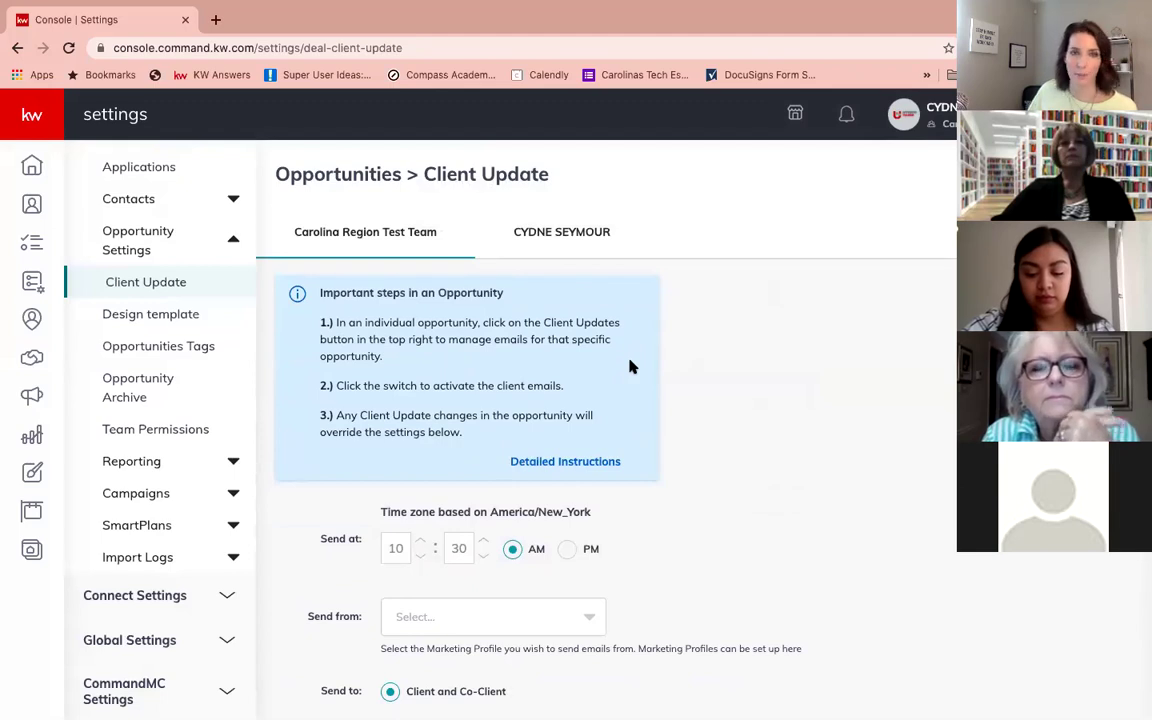
{"action": "scroll", "coordinate": [630, 367], "scroll_direction": "down", "scroll_amount": 1}
{"action": "scroll", "coordinate": [468, 503], "scroll_direction": "down", "scroll_amount": 1}
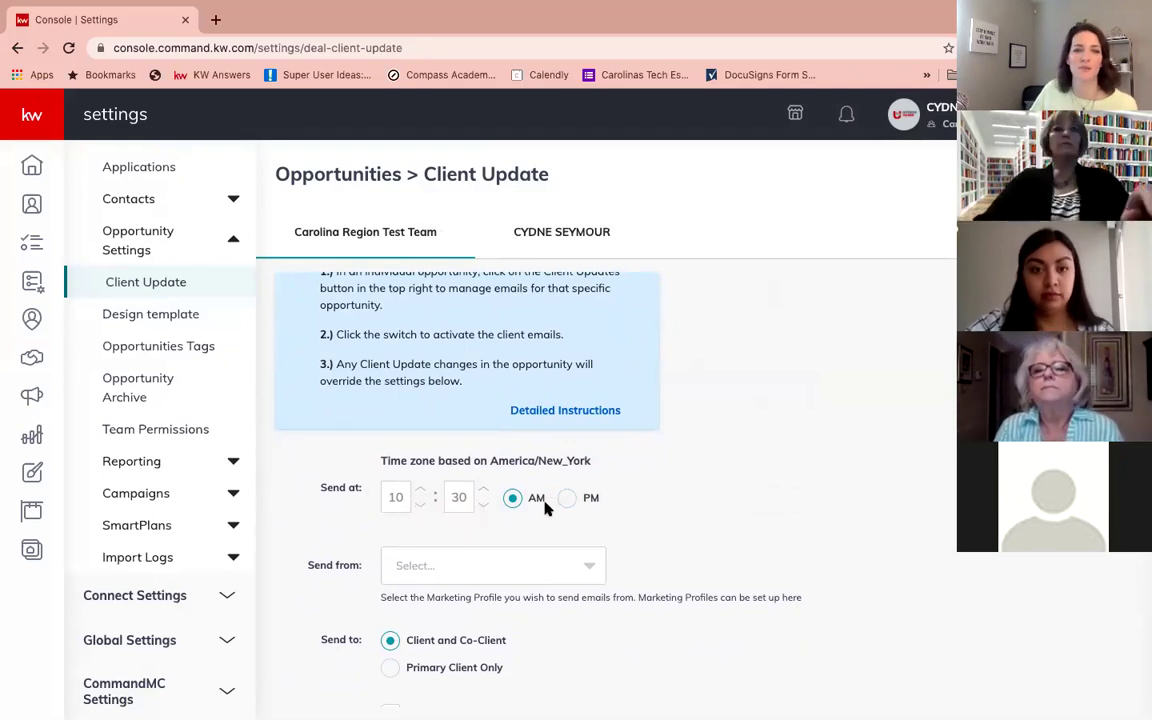
{"action": "scroll", "coordinate": [514, 510], "scroll_direction": "down", "scroll_amount": 1}
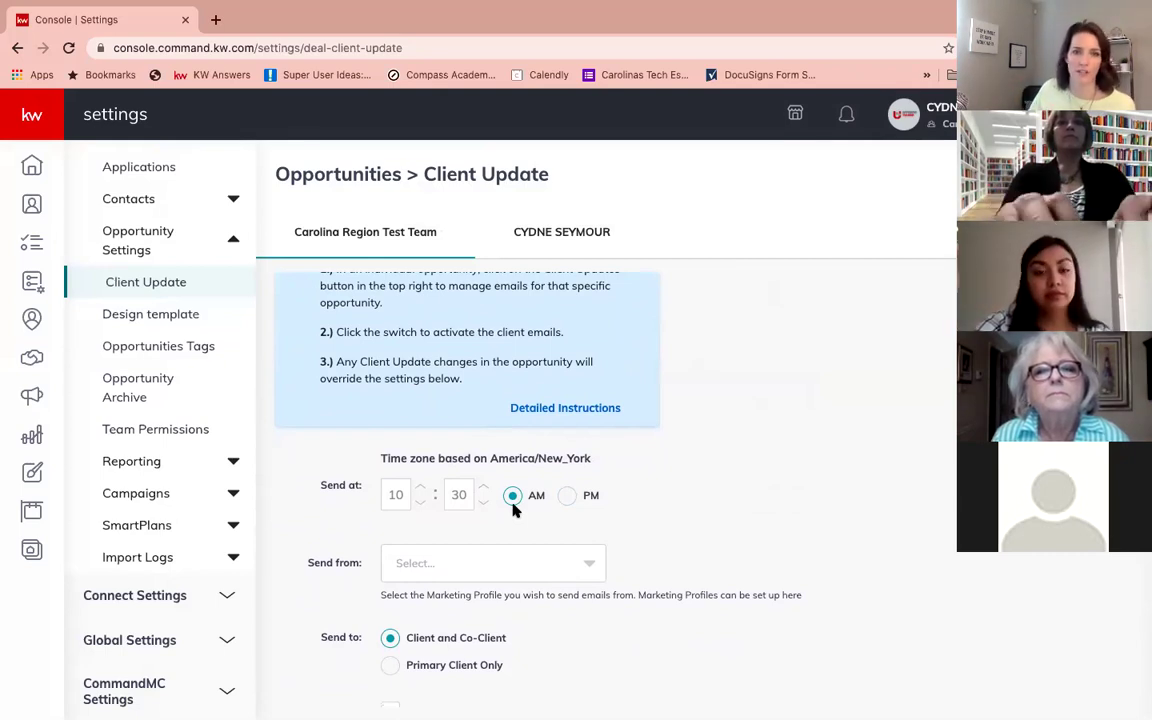
{"action": "scroll", "coordinate": [515, 510], "scroll_direction": "down", "scroll_amount": 3}
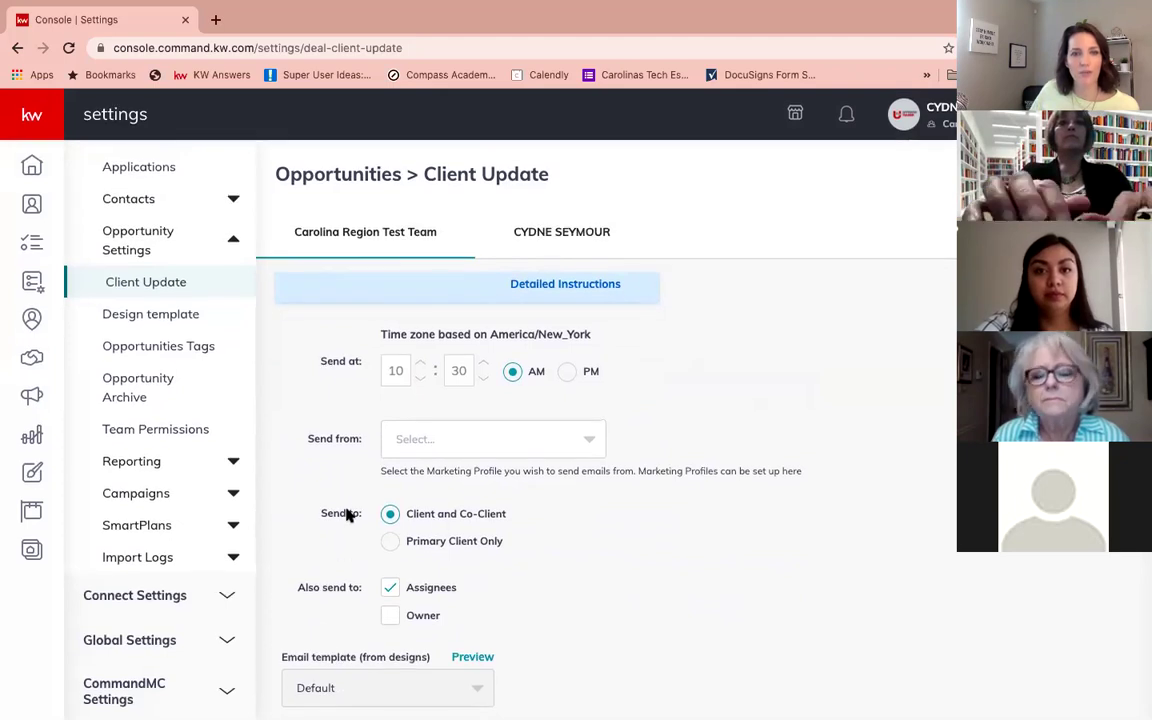
{"action": "left_click", "coordinate": [433, 449]}
{"action": "left_click", "coordinate": [433, 447]}
{"action": "left_click", "coordinate": [431, 447]}
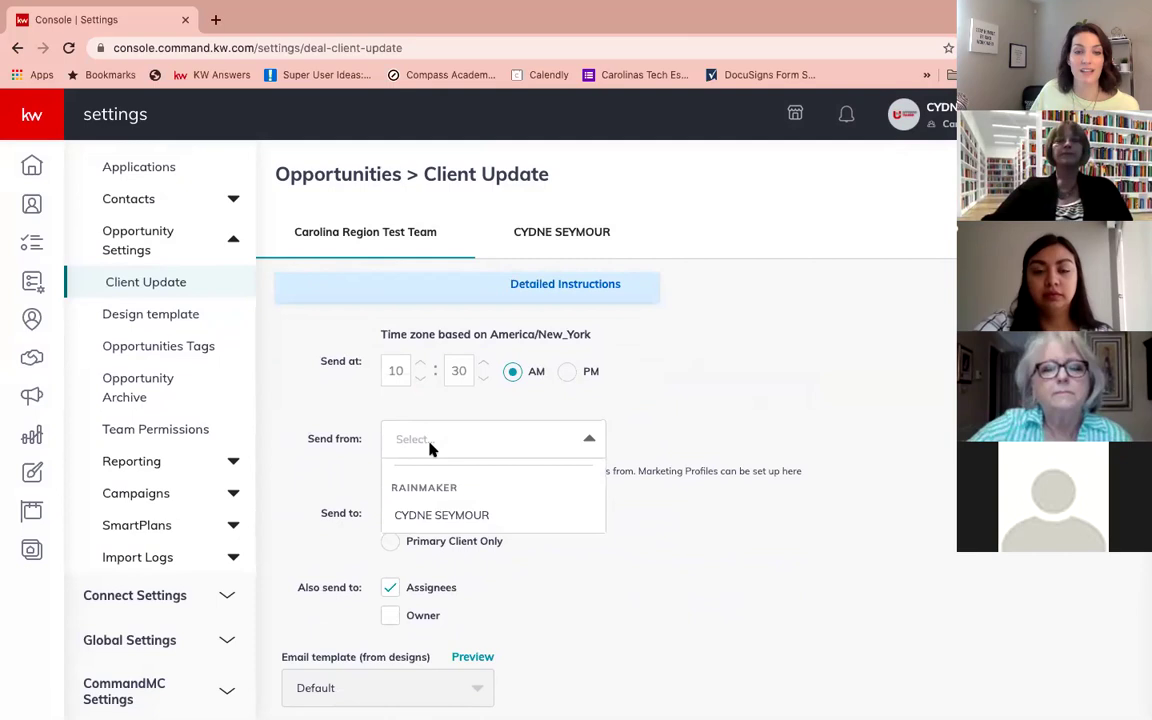
{"action": "left_click", "coordinate": [447, 516]}
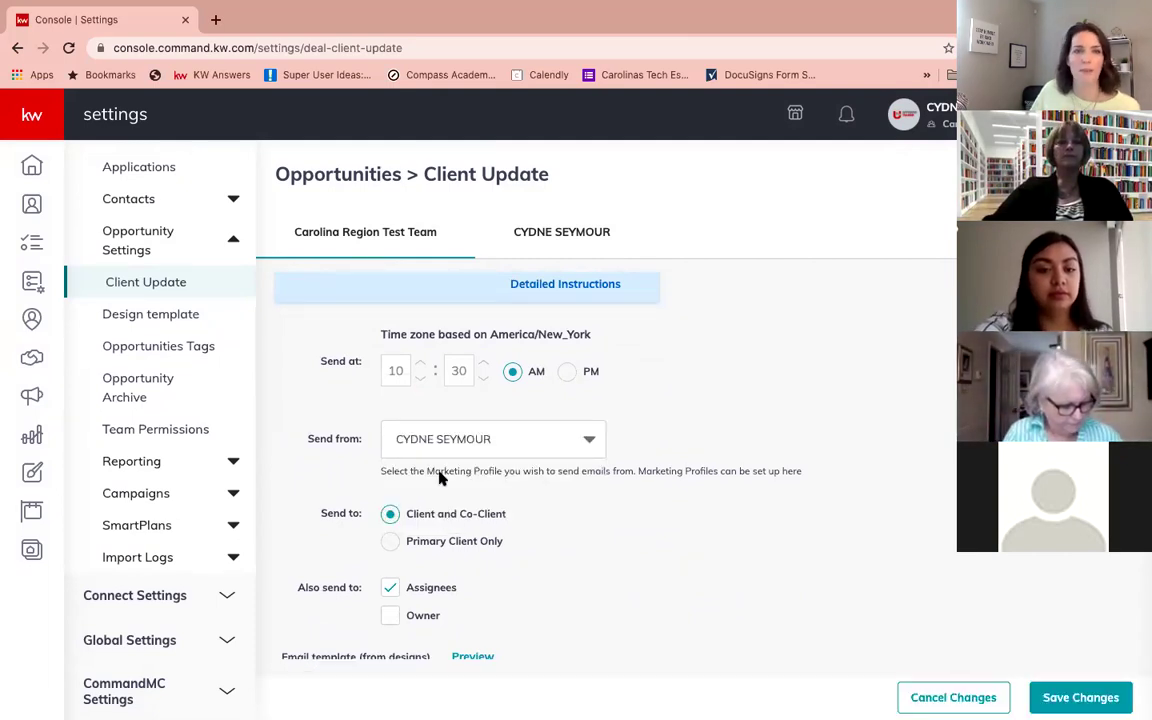
{"action": "left_click", "coordinate": [503, 457]}
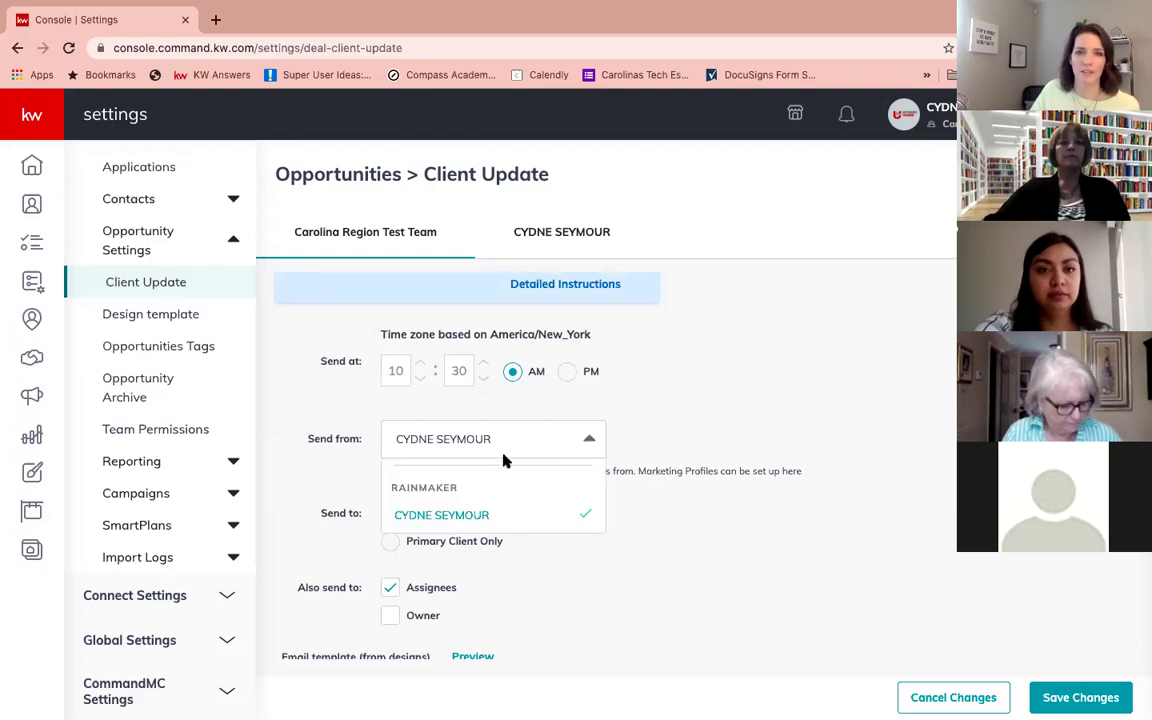
{"action": "left_click", "coordinate": [756, 532]}
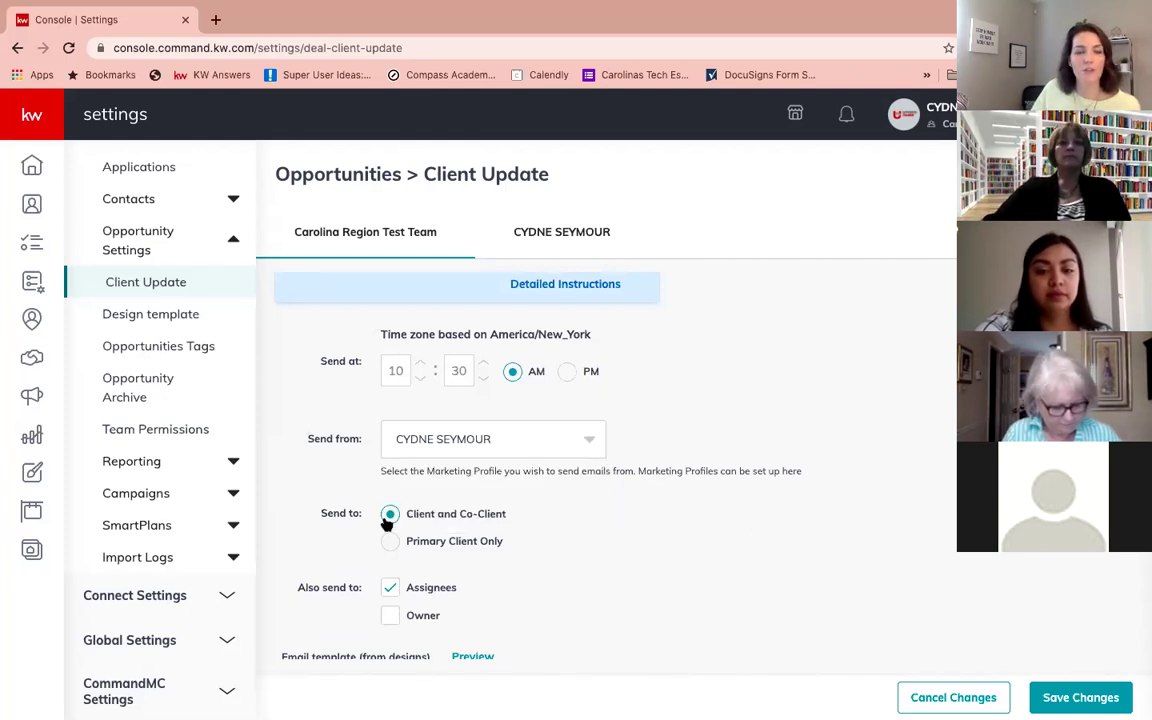
- Review the client update recipients, keeping Client and Co-Client plus Assignees, and save the changes
{"action": "scroll", "coordinate": [388, 522], "scroll_direction": "down", "scroll_amount": 1}
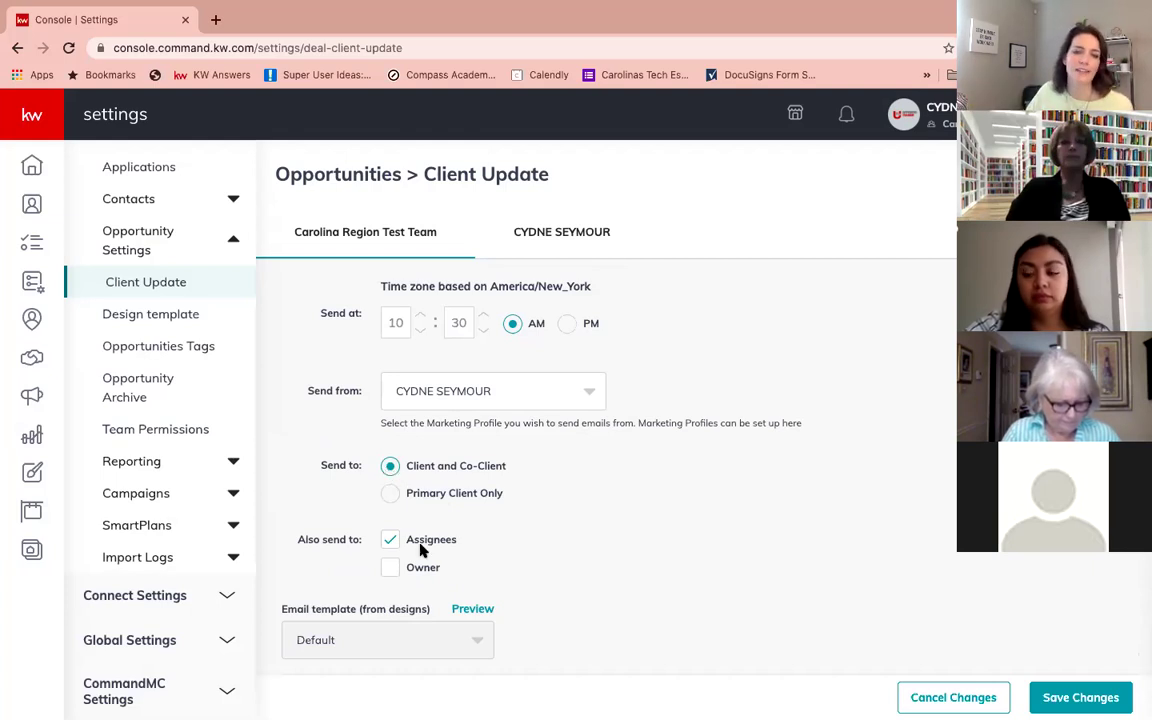
{"action": "scroll", "coordinate": [388, 550], "scroll_direction": "up", "scroll_amount": 1}
{"action": "scroll", "coordinate": [388, 550], "scroll_direction": "down", "scroll_amount": 1}
{"action": "scroll", "coordinate": [387, 547], "scroll_direction": "up", "scroll_amount": 1}
{"action": "scroll", "coordinate": [404, 562], "scroll_direction": "down", "scroll_amount": 1}
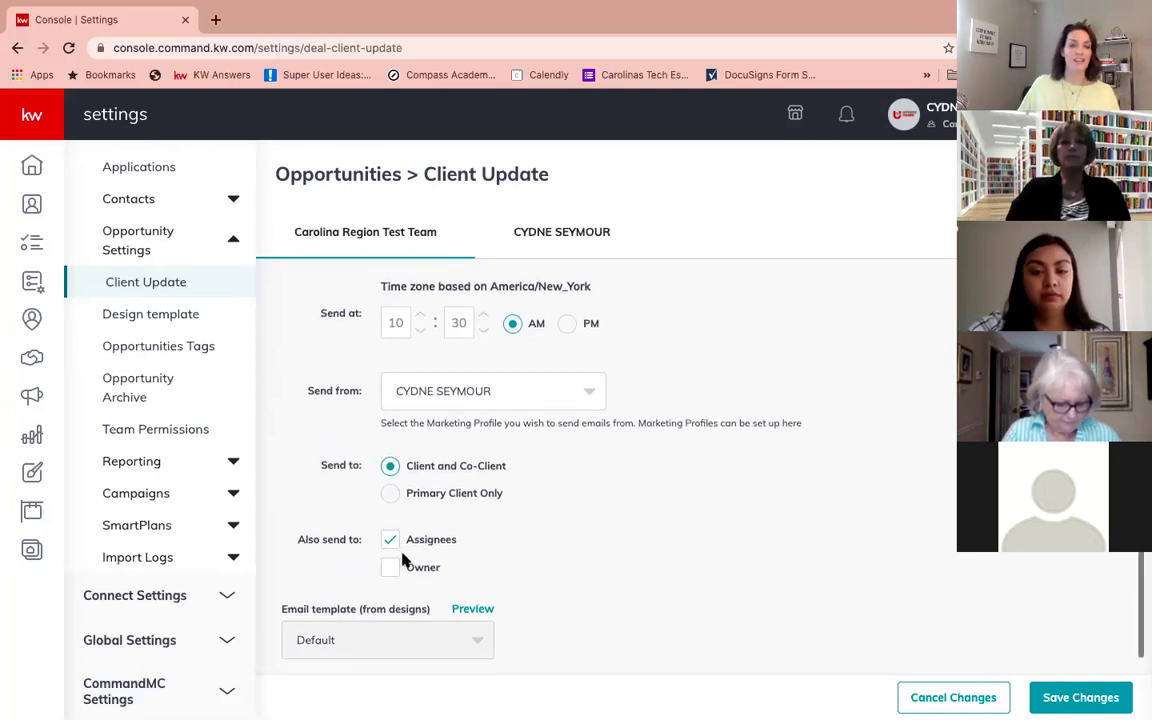
{"action": "scroll", "coordinate": [404, 559], "scroll_direction": "up", "scroll_amount": 1}
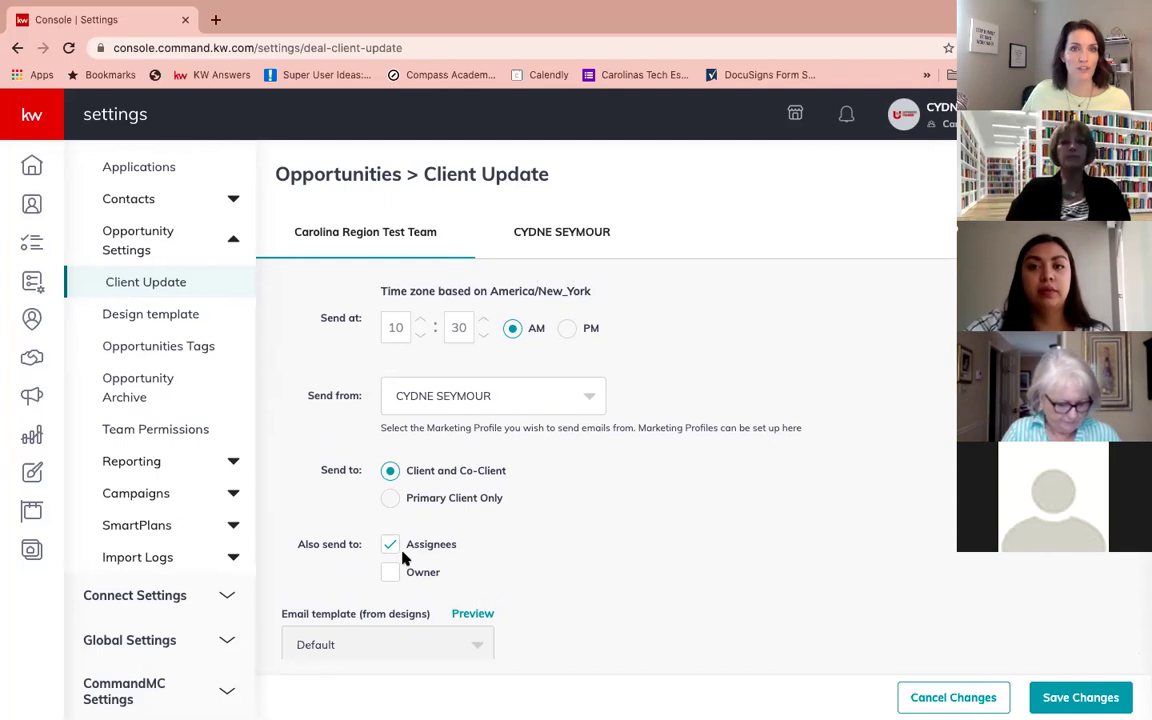
{"action": "scroll", "coordinate": [404, 560], "scroll_direction": "down", "scroll_amount": 1}
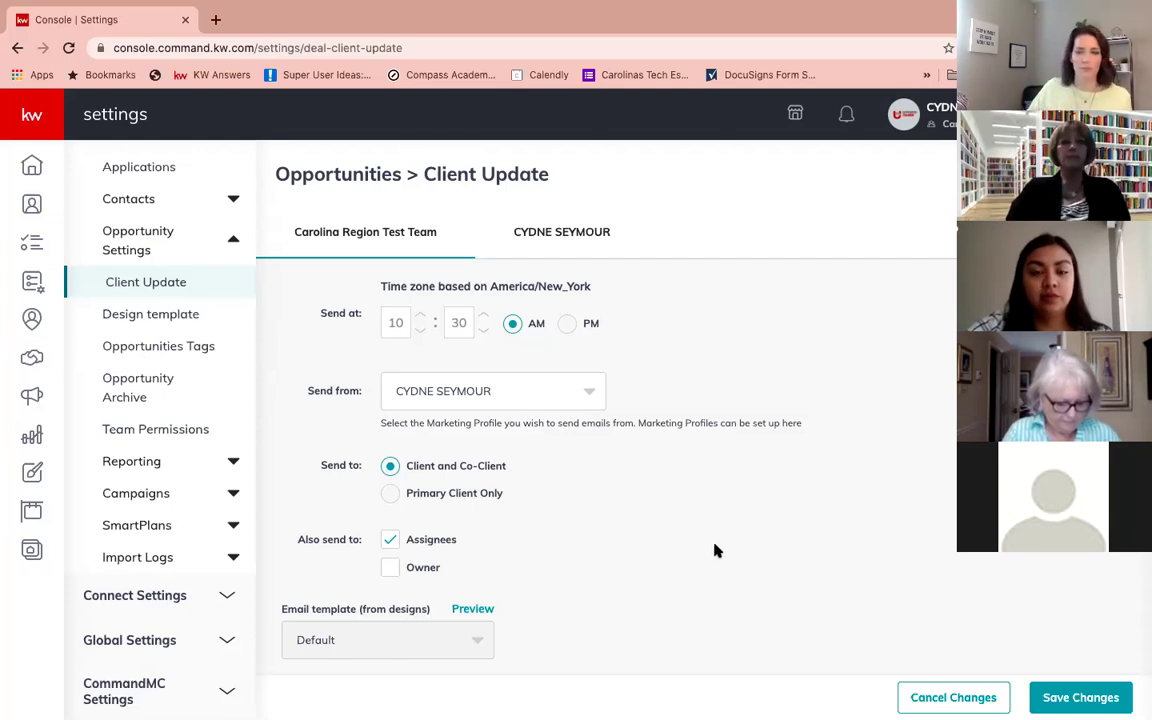
{"action": "left_click", "coordinate": [1095, 700]}
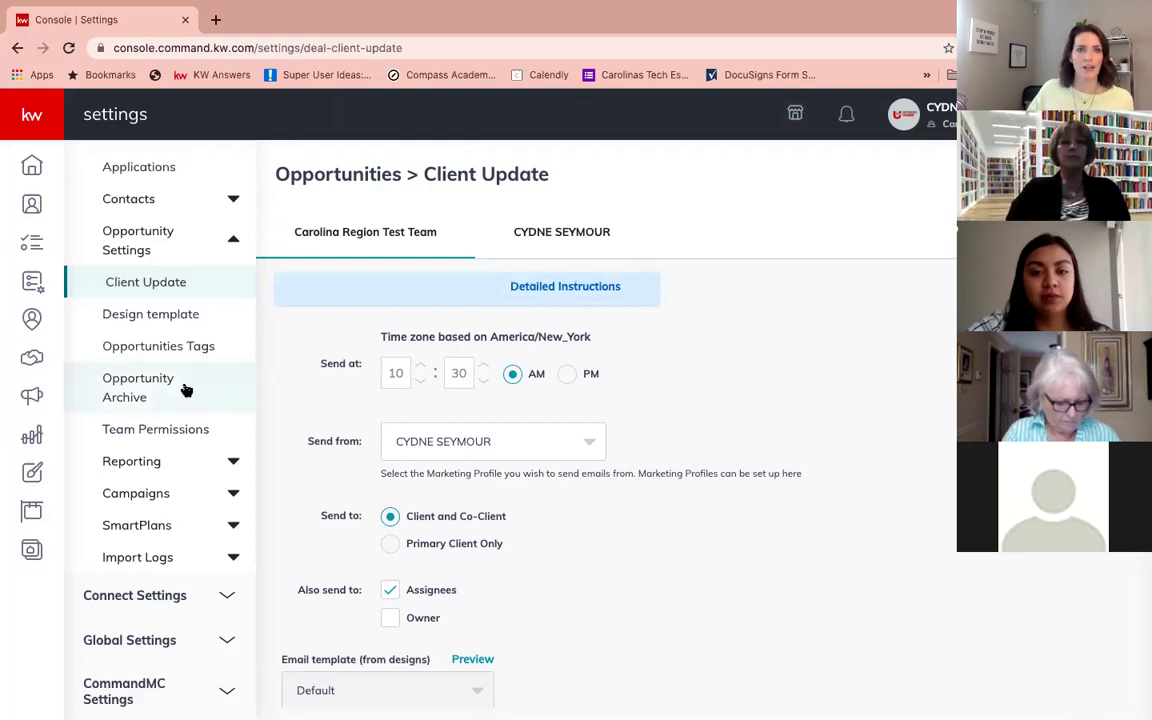
- Open the team's Opportunities Tags settings
{"action": "left_click", "coordinate": [172, 347]}
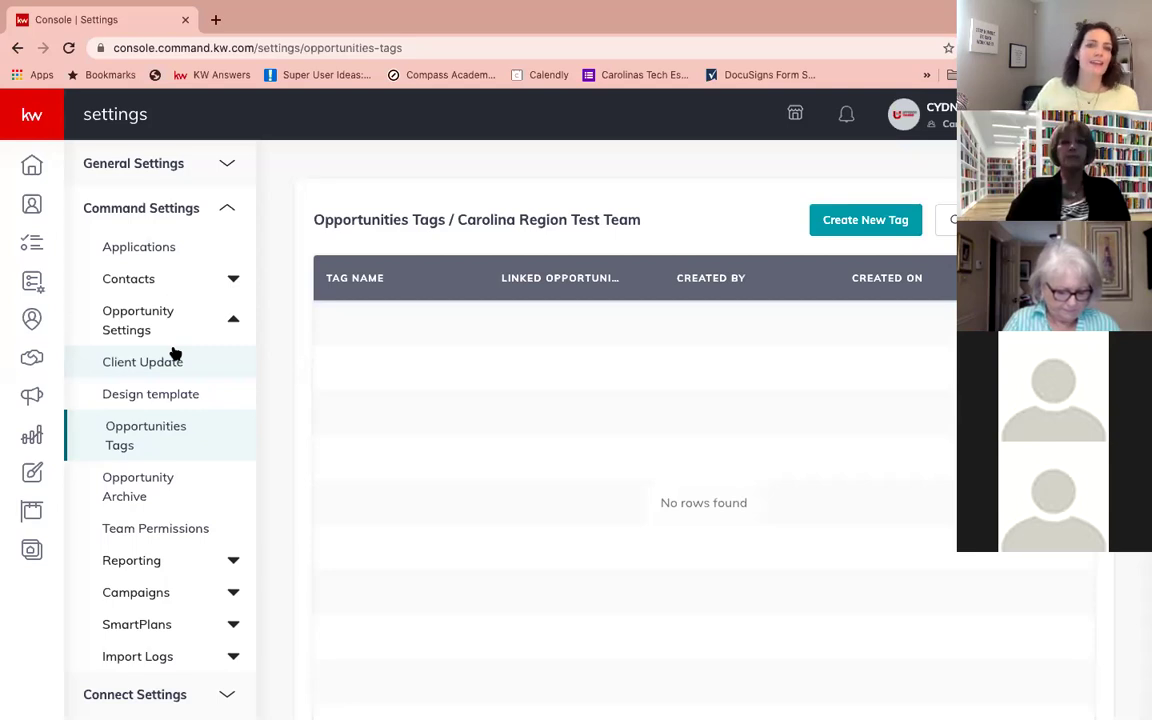
- Review the Allow Private Agent Pipelines options in the team's opportunity permissions, and collapse the Opportunity Settings group
{"action": "left_click", "coordinate": [156, 530]}
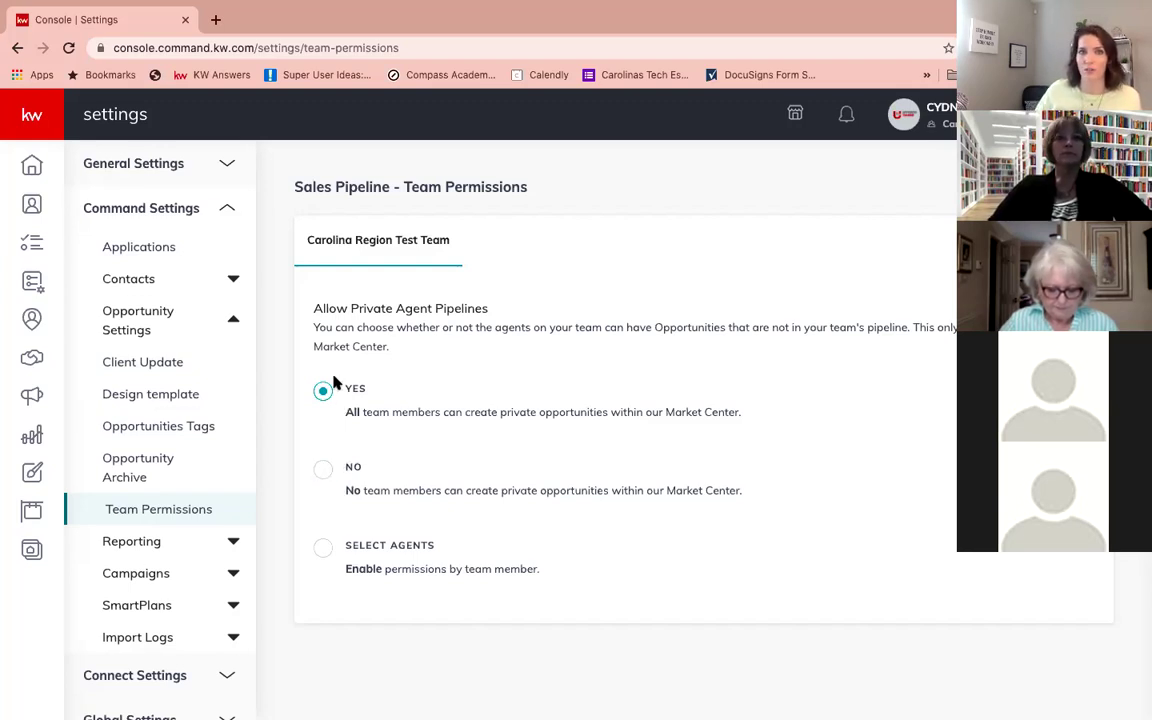
{"action": "left_click", "coordinate": [230, 315]}
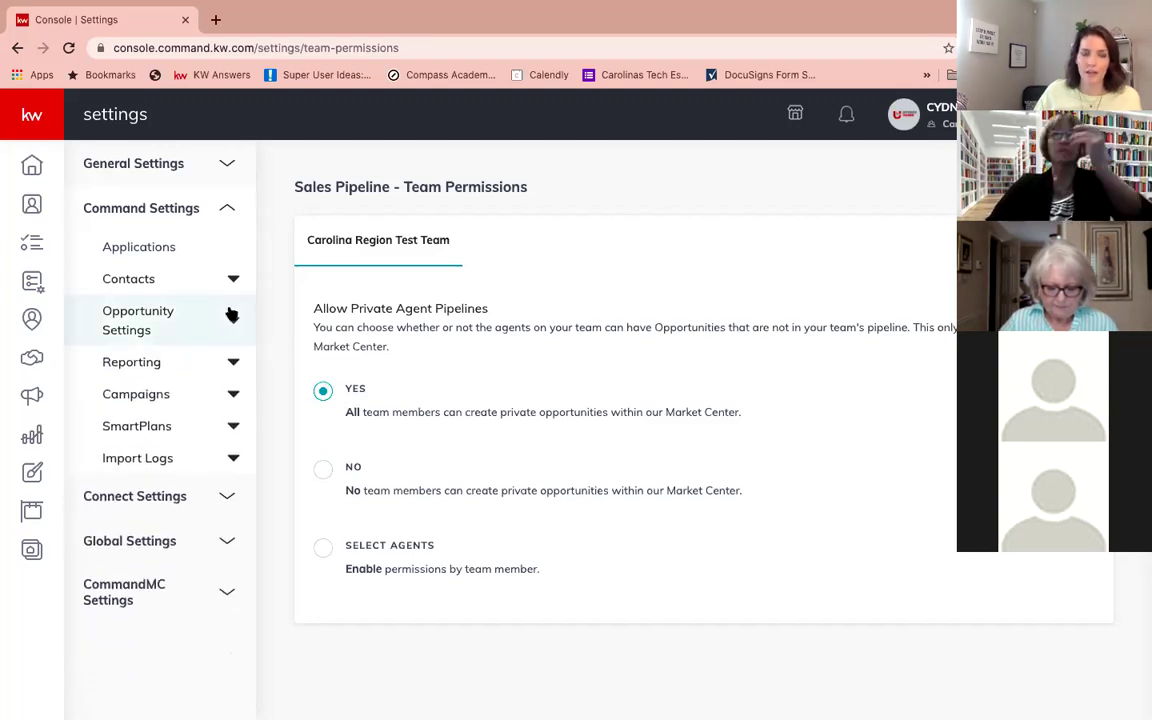
- In the SmartPlans Designated Agents settings, assign tasks to Contact Assignee, emails to Rainmaker, and SMS/MMS to Contact Assignee
{"action": "left_click", "coordinate": [231, 423]}
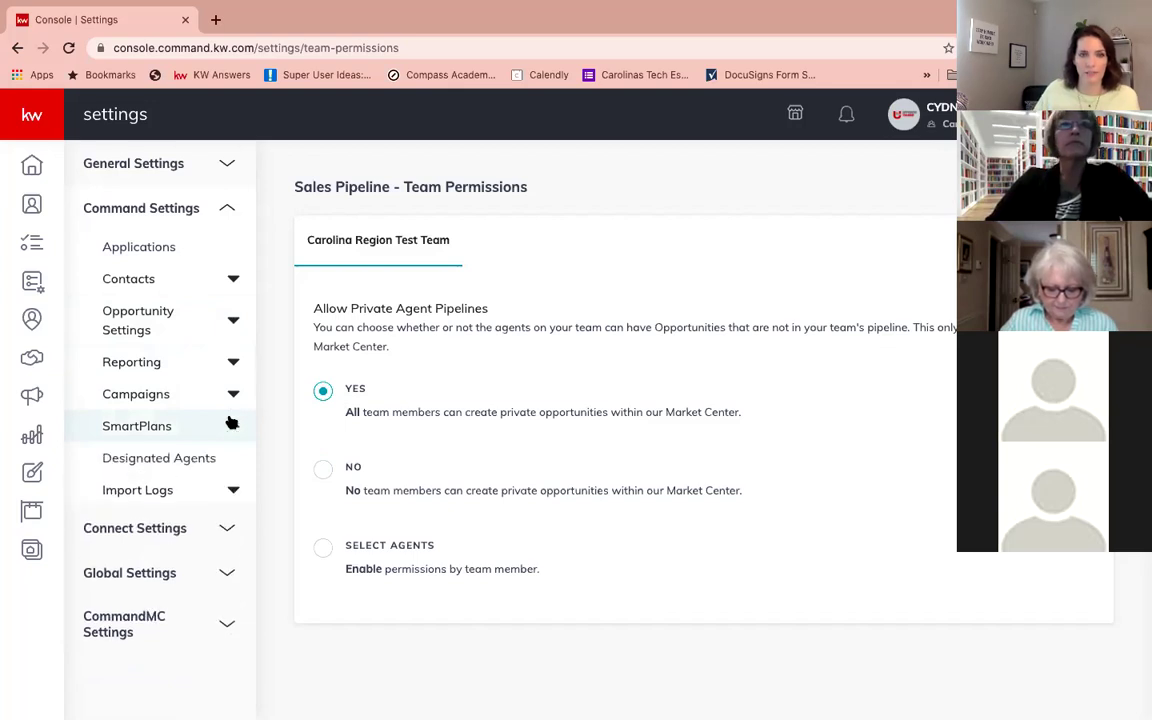
{"action": "left_click", "coordinate": [211, 460]}
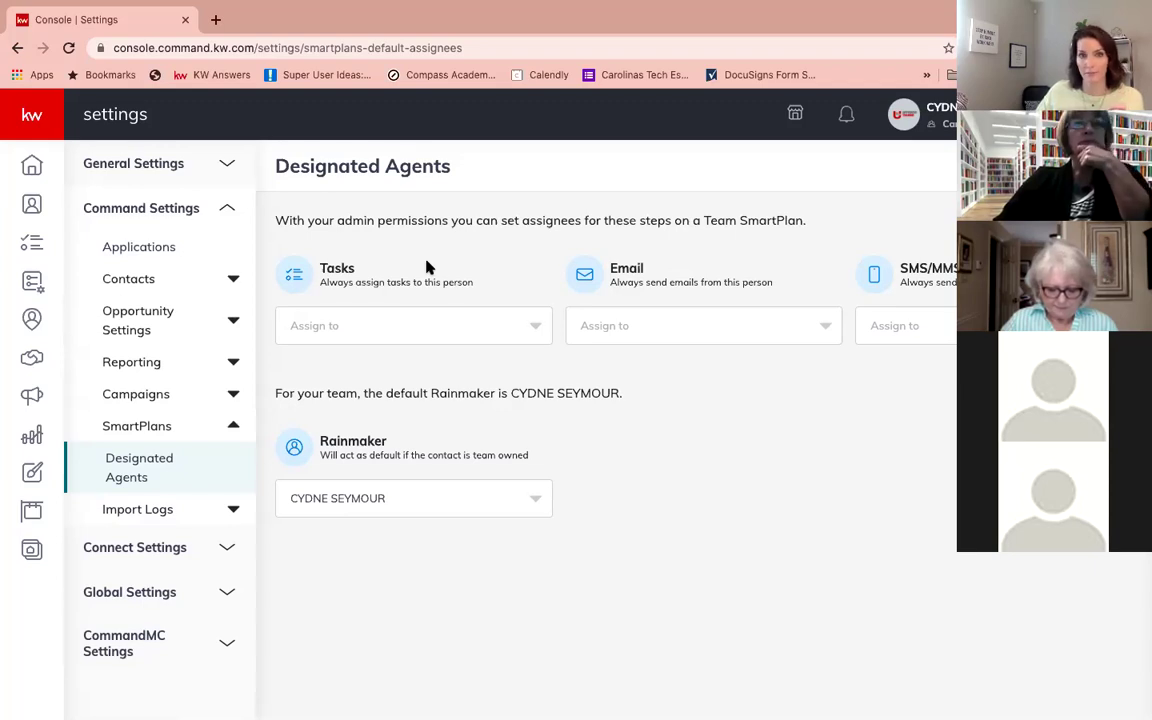
{"action": "left_click", "coordinate": [428, 323]}
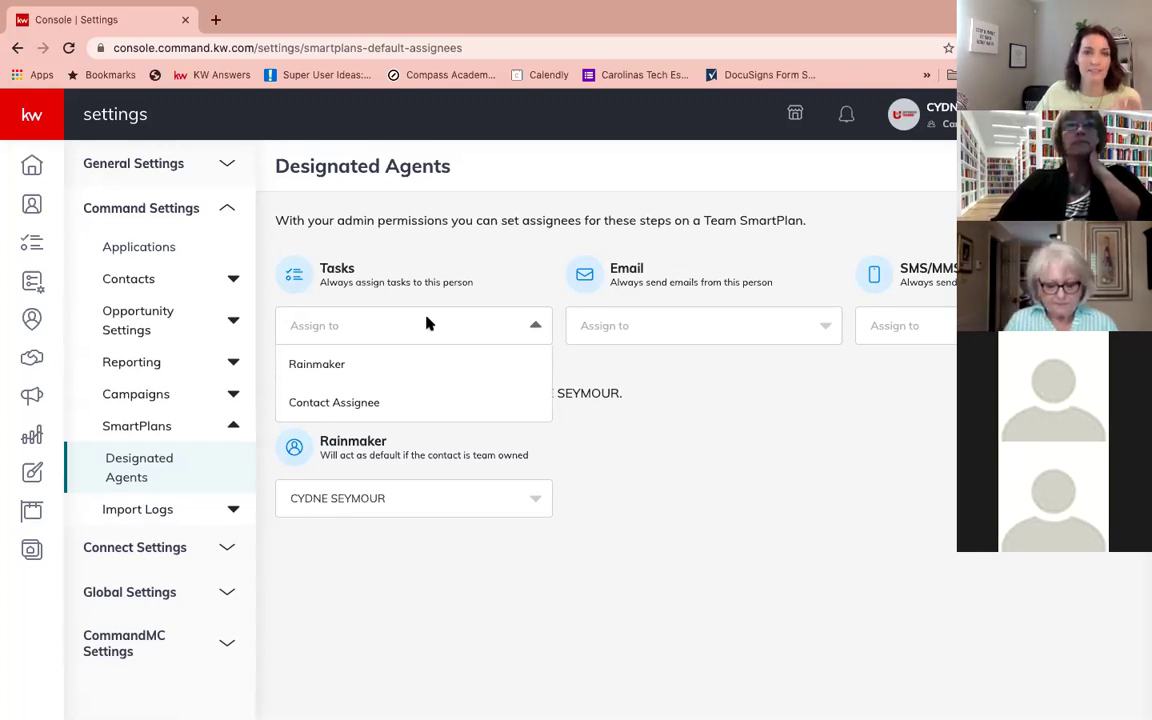
{"action": "left_click", "coordinate": [313, 406]}
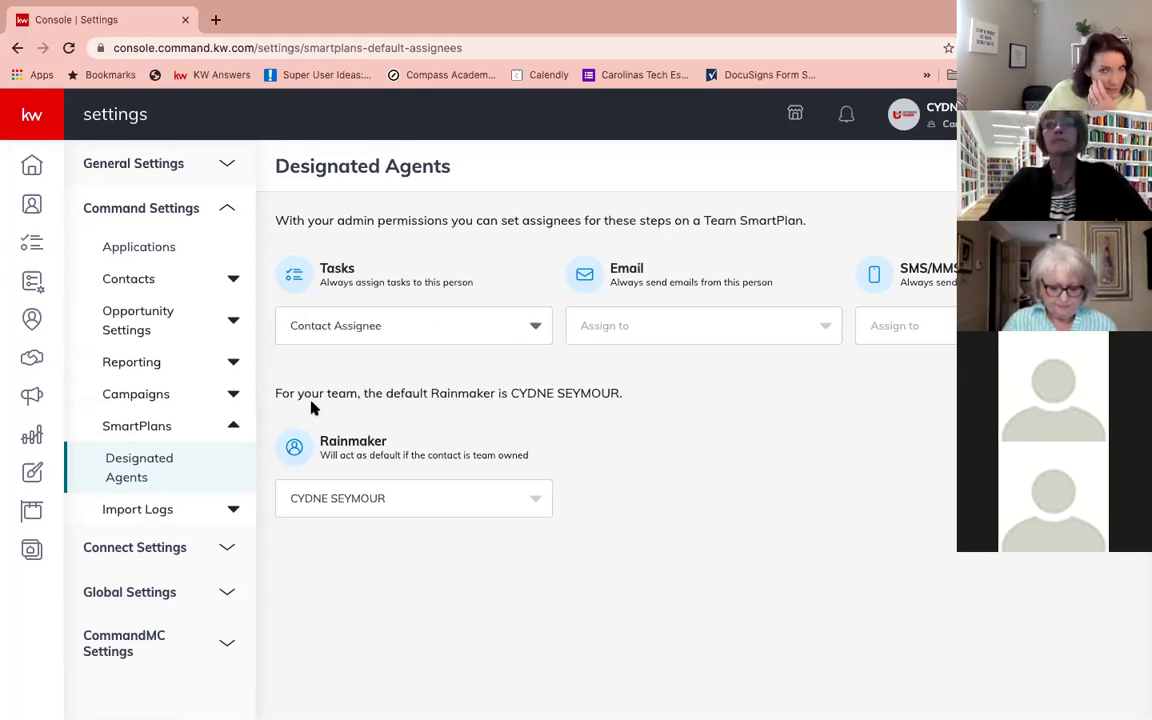
{"action": "left_click", "coordinate": [685, 332]}
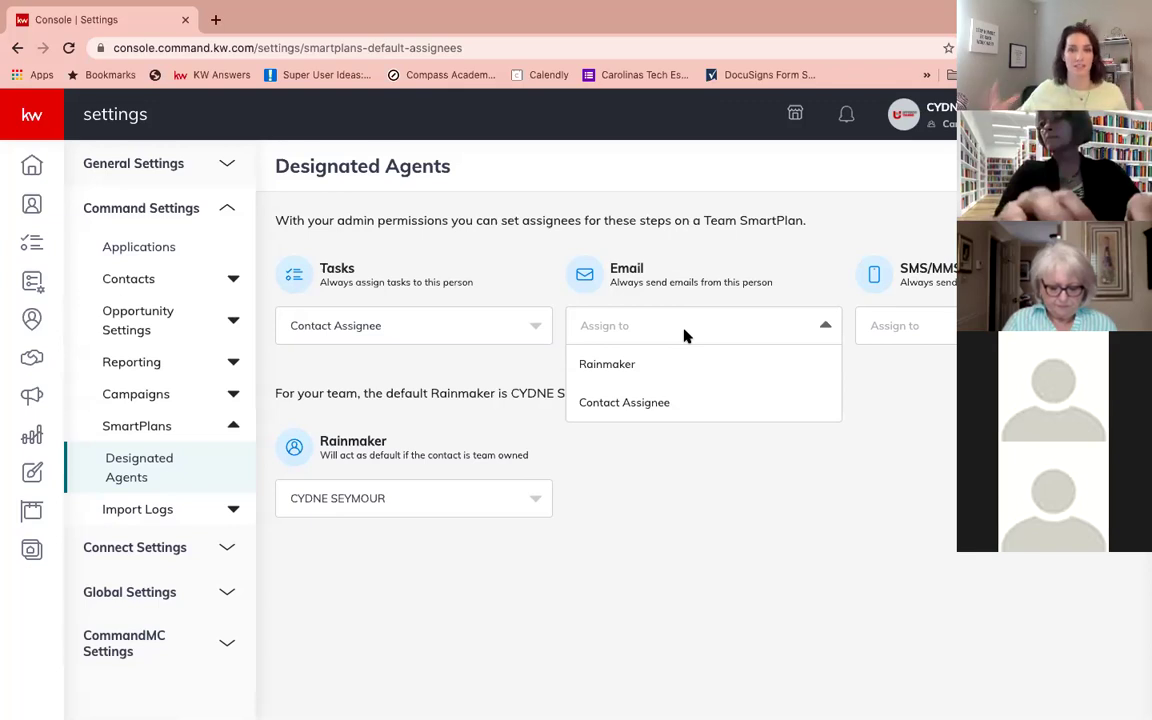
{"action": "left_click", "coordinate": [615, 364]}
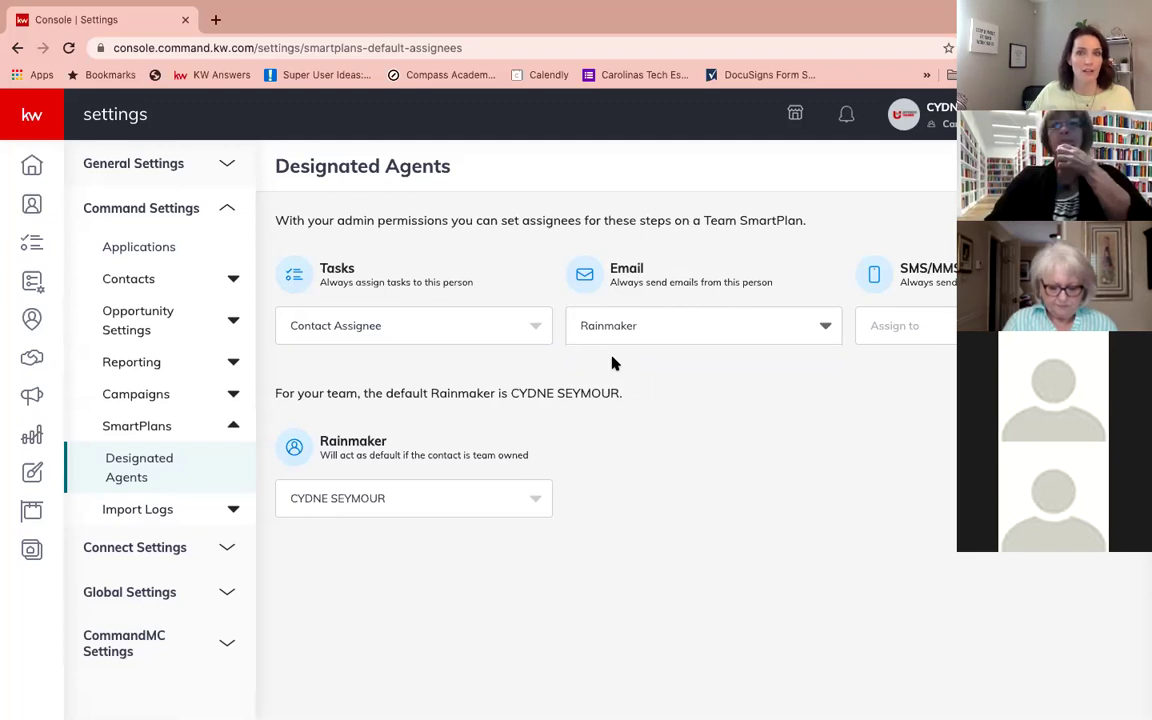
{"action": "left_click", "coordinate": [885, 332]}
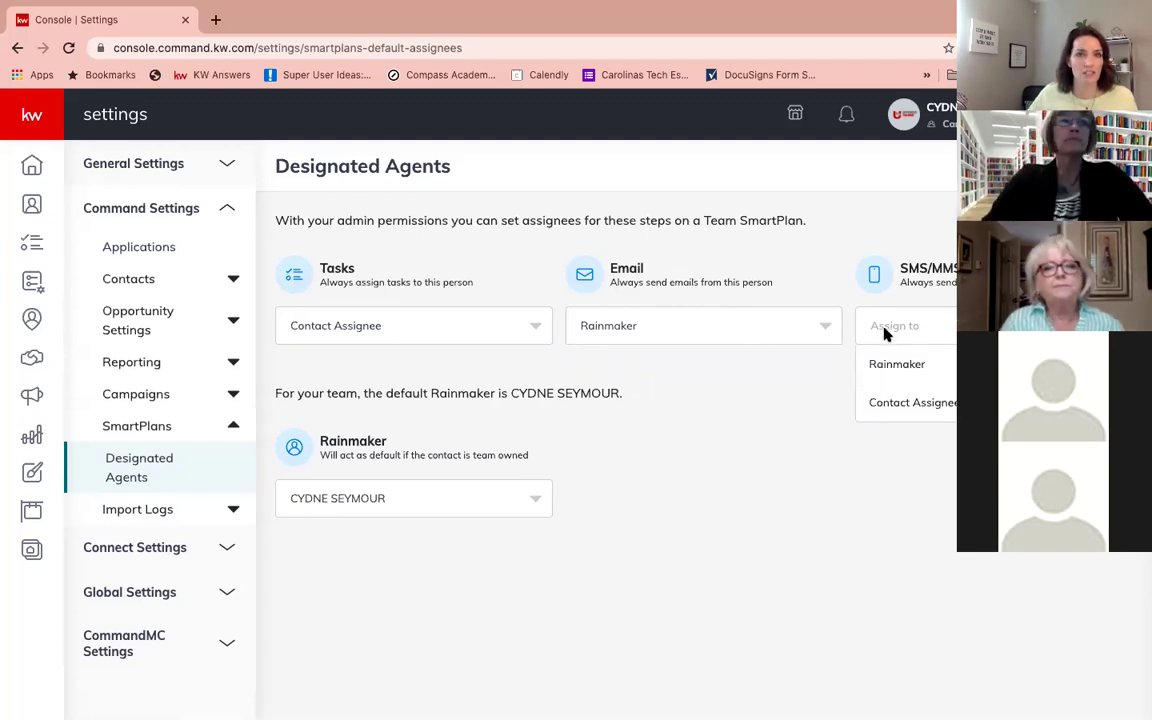
{"action": "left_click", "coordinate": [897, 403]}
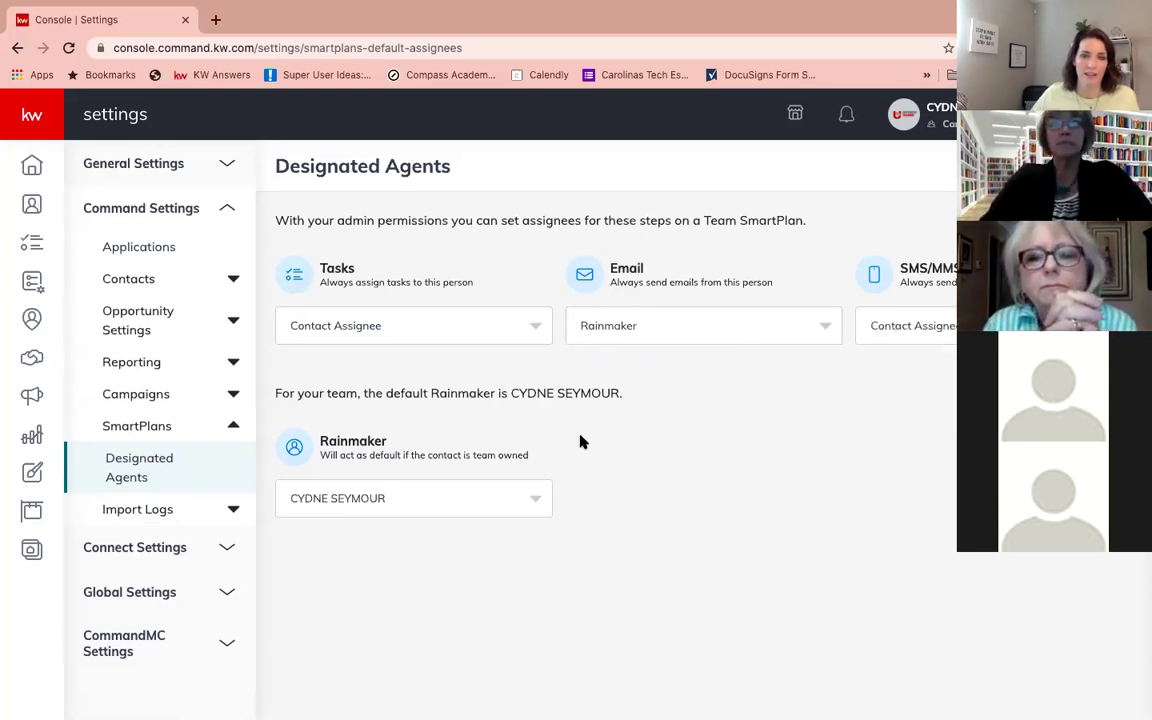
- Check who can be chosen as the team's default Rainmaker for SmartPlans, keeping the current selection
{"action": "left_click", "coordinate": [478, 500]}
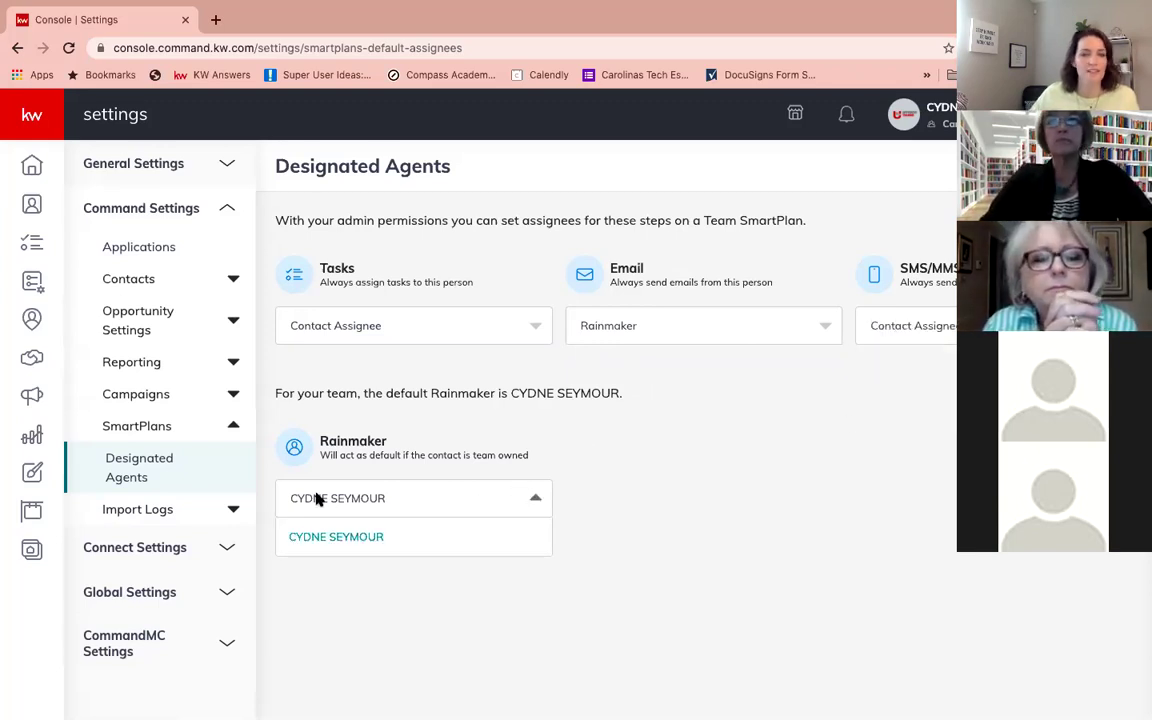
{"action": "left_click", "coordinate": [431, 500]}
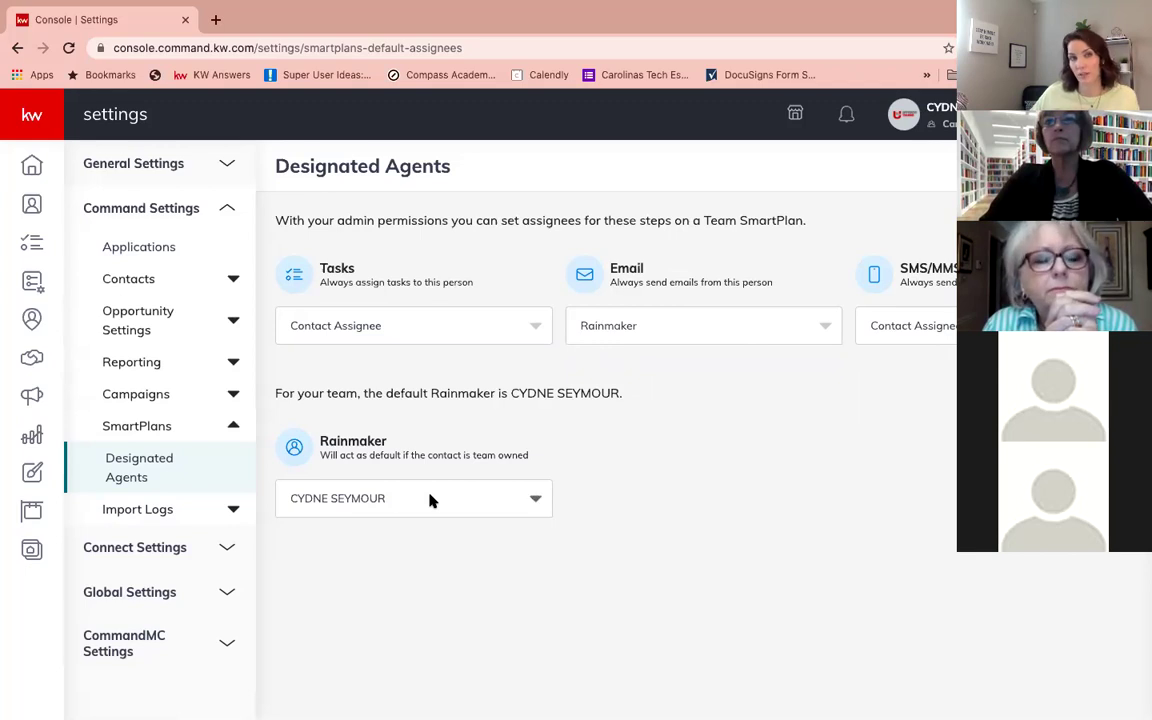